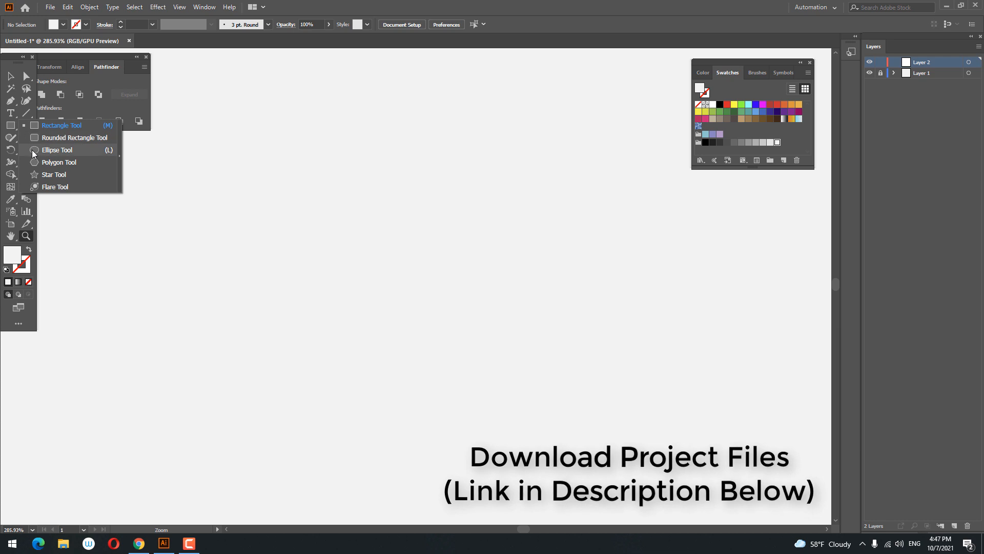
Step: Set the fill to a dark plum colour and draw a circle about 140 pt wide with the Ellipse tool
left_click(51, 150)
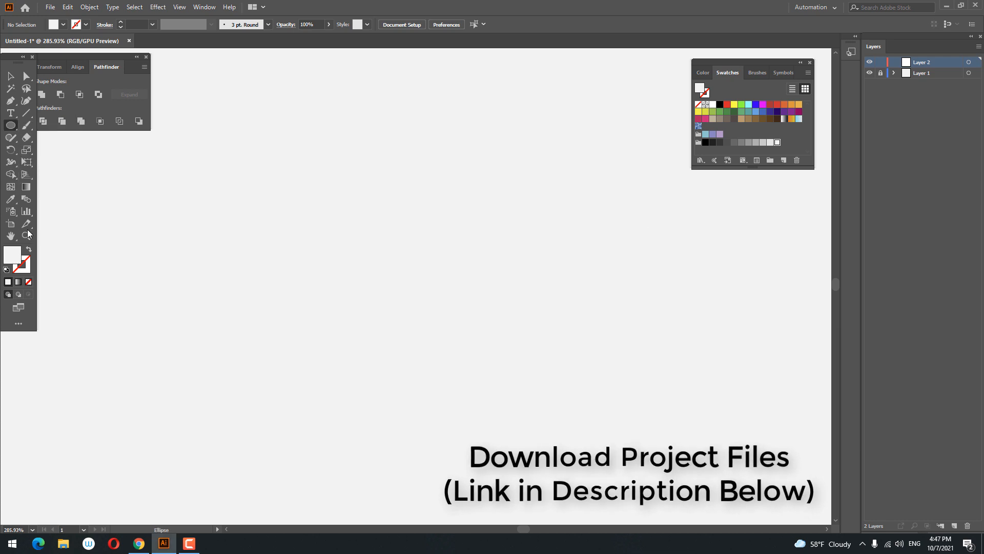
double_click(11, 254)
left_click_drag(767, 154, 767, 131)
left_click_drag(661, 164, 640, 205)
left_click(863, 111)
left_click_drag(288, 111, 520, 260)
Step: Center the circle horizontally and vertically on the artboard
left_click(10, 76)
left_click(453, 24)
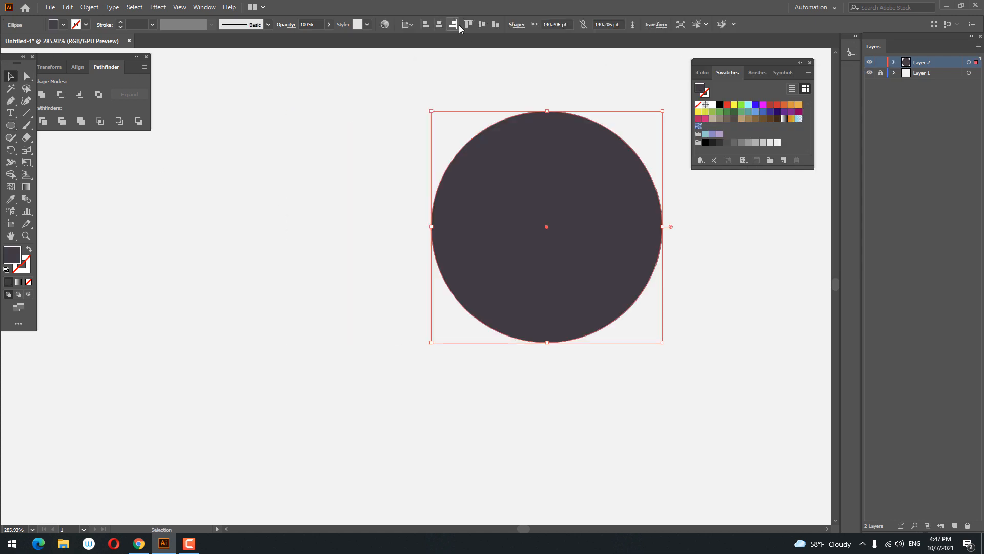
left_click(483, 26)
key("ctrl+0")
key("ctrl+shift+a")
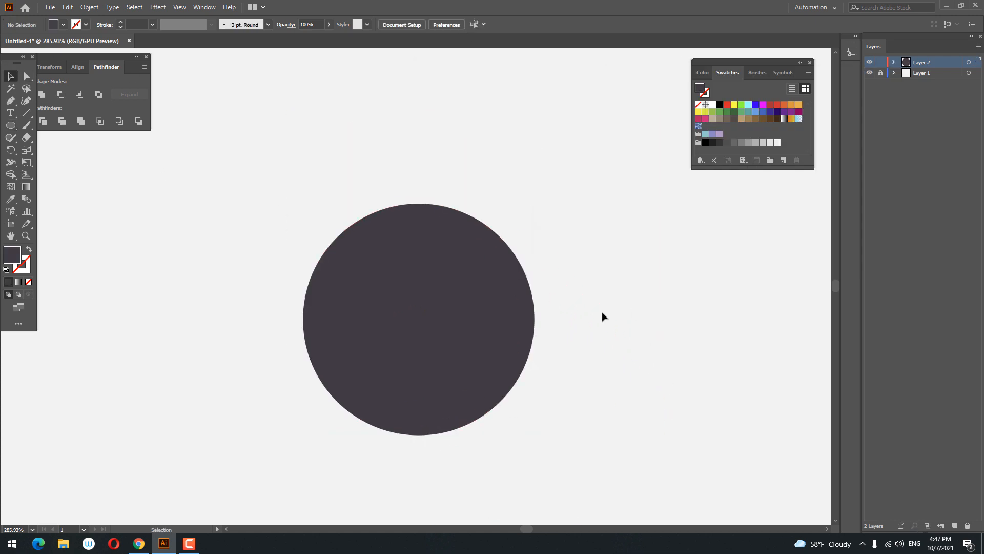
key("z")
left_click_drag(602, 312, 574, 321)
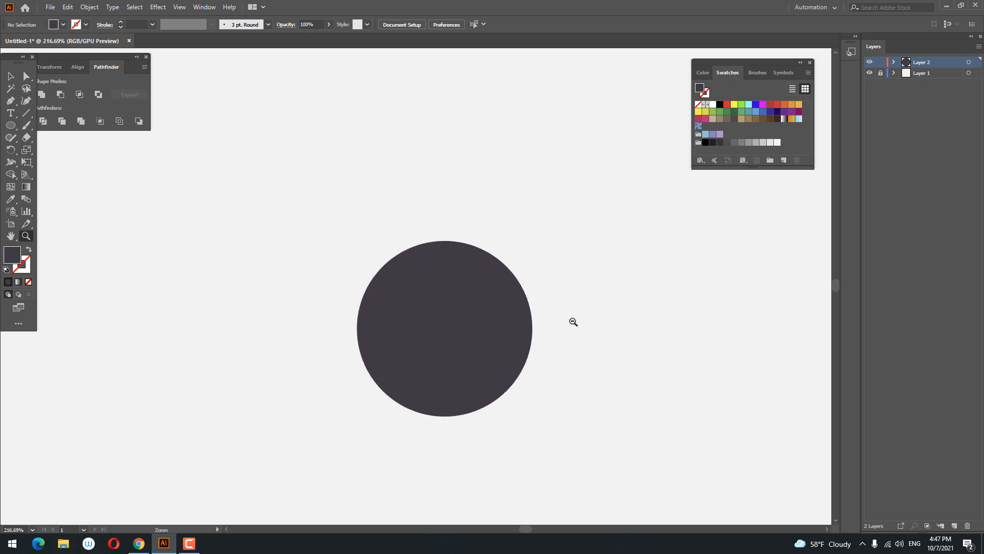
Step: Copy the circle, paste the copy in front, and move it upward
left_click(423, 322)
left_click(67, 8)
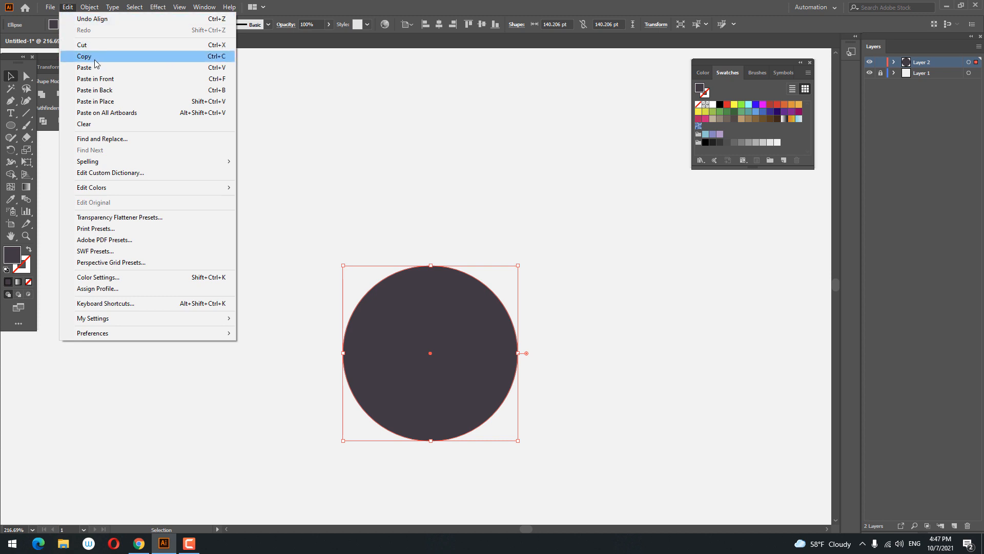
left_click(97, 57)
left_click(70, 10)
left_click(96, 79)
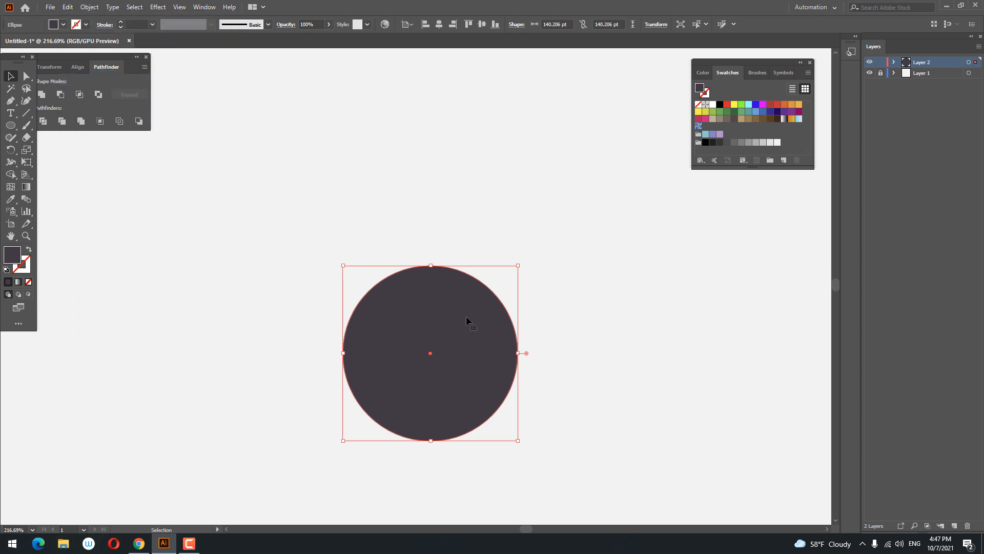
left_click_drag(468, 323, 477, 267)
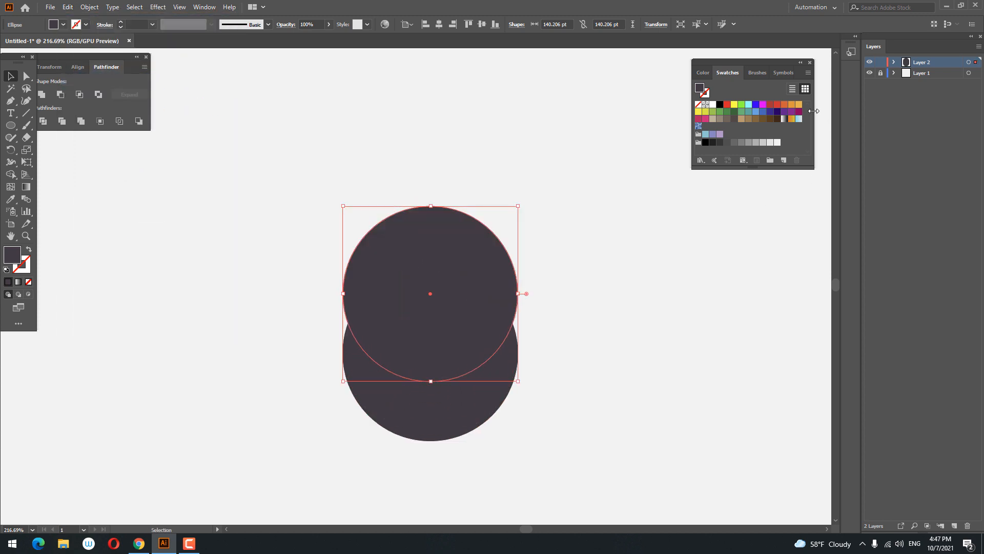
Step: Fill the copied circle orange and scale it up to about 175.6 pt
left_click(798, 105)
left_click_drag(520, 380, 570, 405)
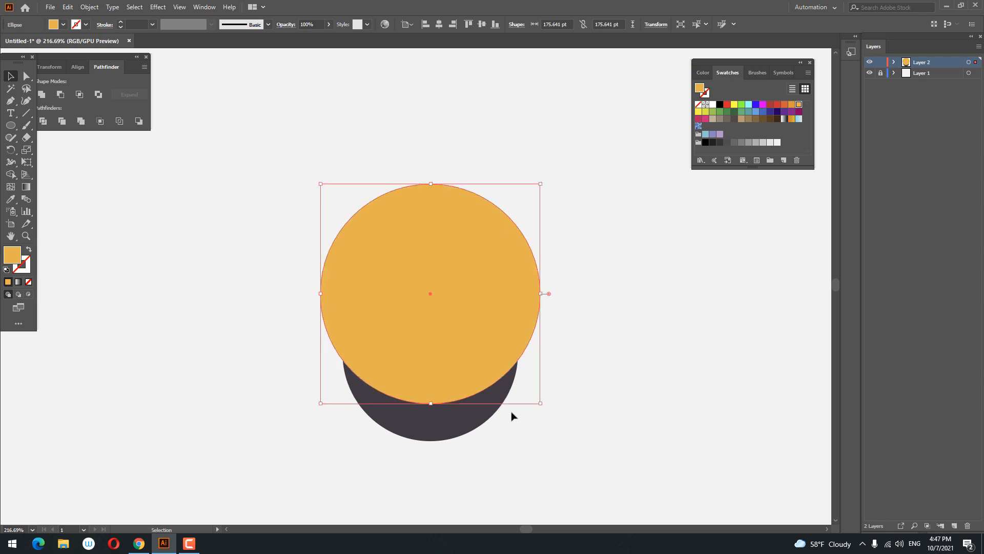
Step: Swap the copy's fill and stroke to make a 27 pt orange ring, nudging it slightly upward
left_click(29, 250)
left_click(121, 22)
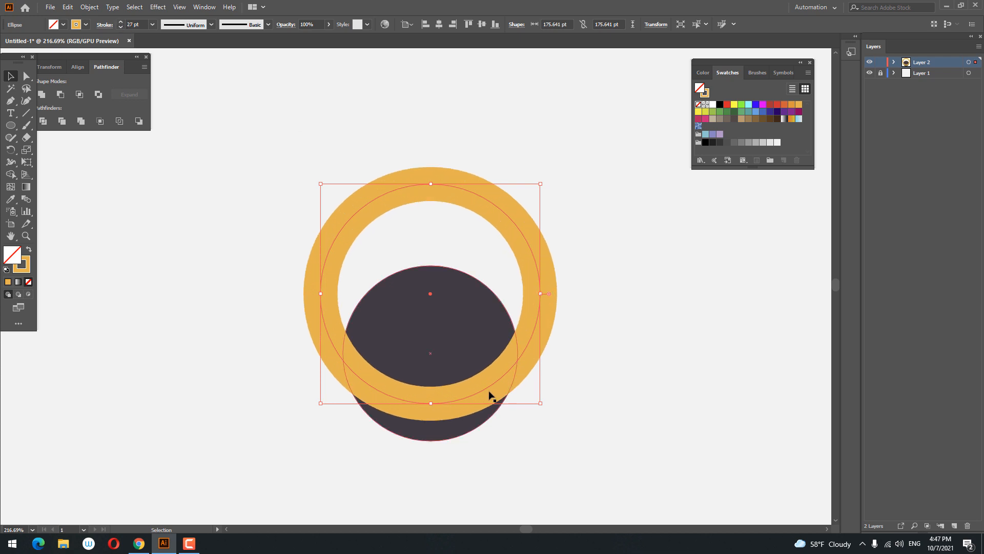
left_click_drag(485, 391, 487, 385)
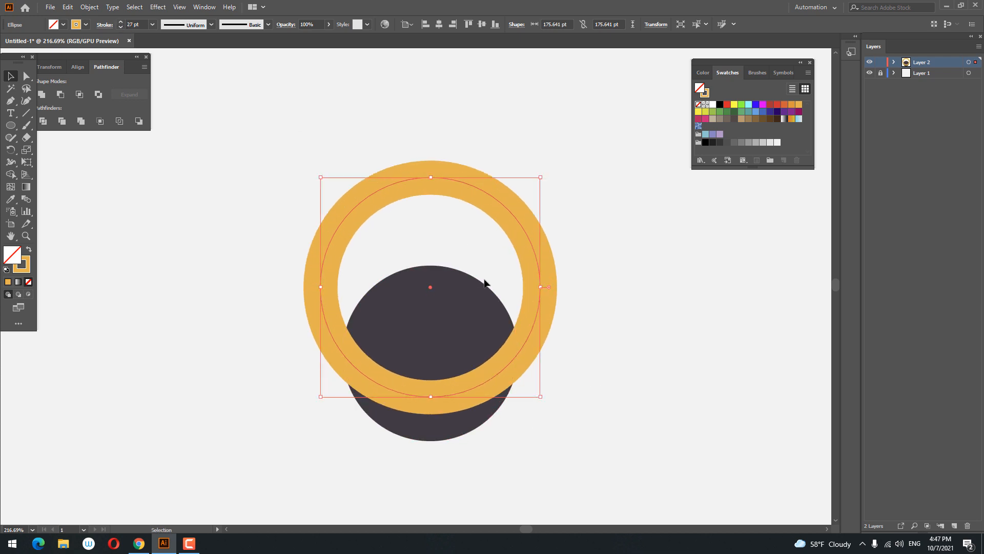
Step: Expand the ring's stroke into a filled shape
left_click(83, 8)
left_click(127, 128)
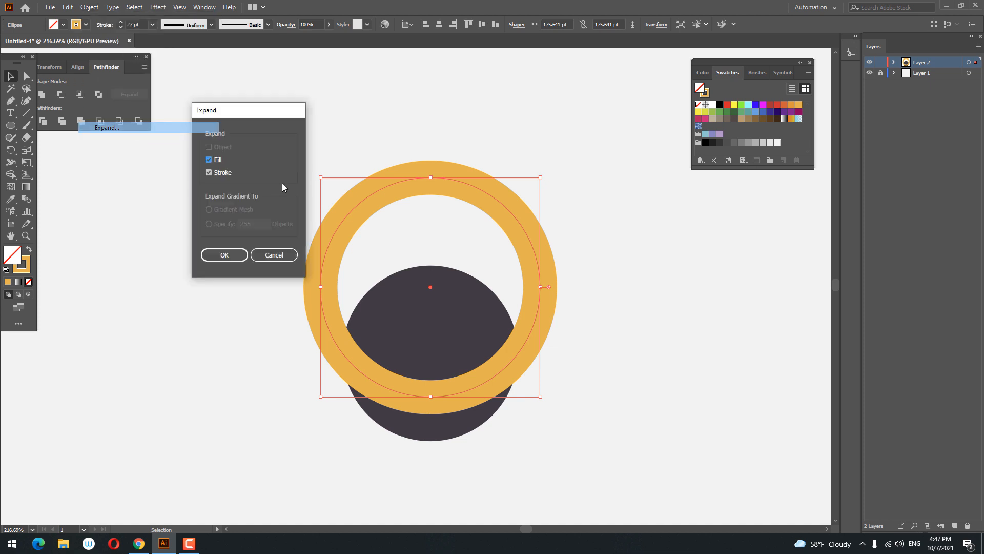
key("Return")
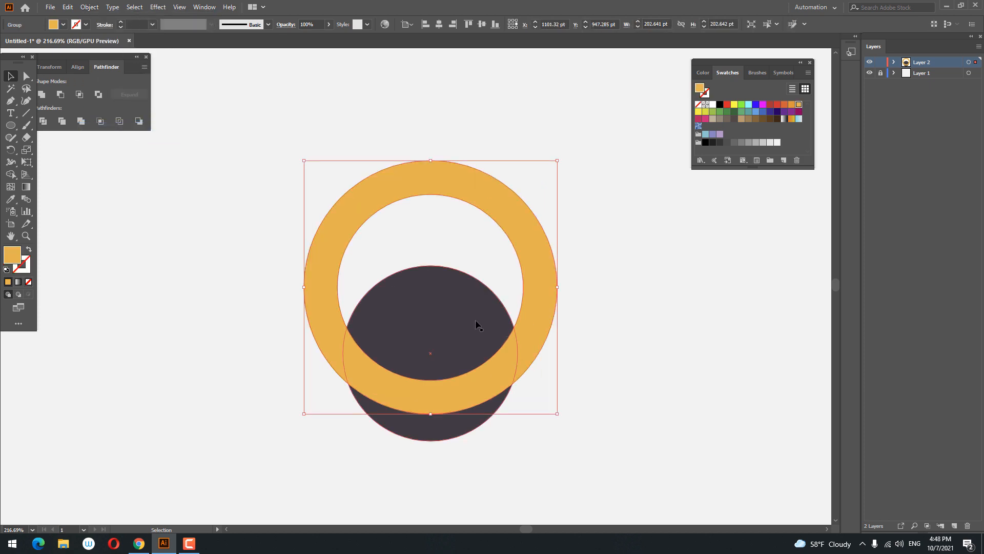
Step: Copy the dark circle and paste it in front
left_click(459, 314)
left_click(67, 7)
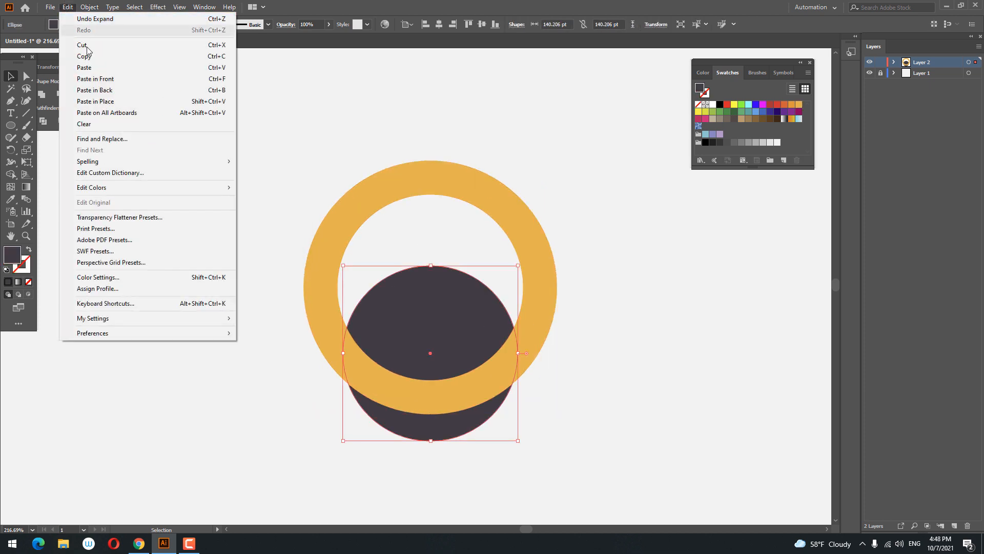
left_click(80, 59)
left_click(69, 8)
left_click(85, 77)
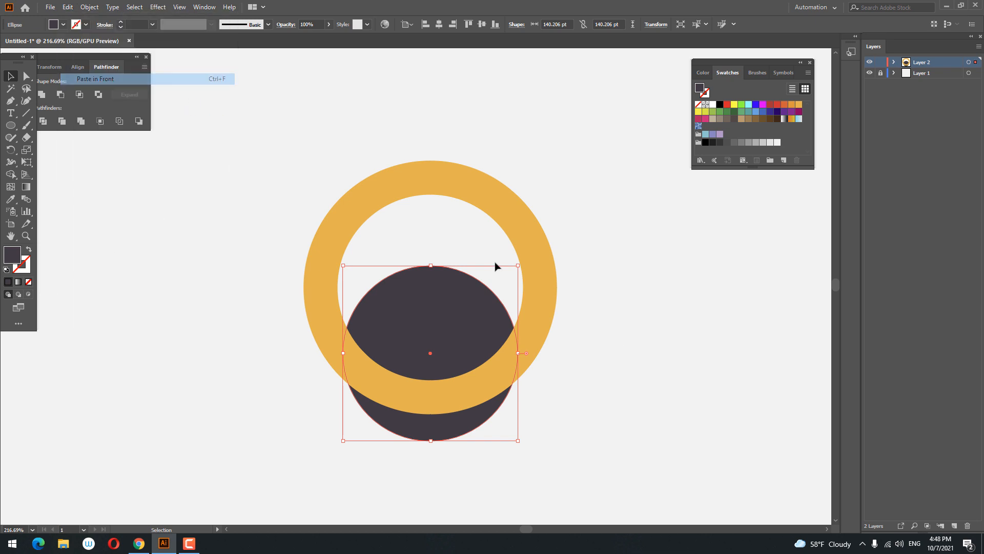
Step: Select the ring together with the pasted circle and divide them with Pathfinder
left_click_drag(552, 329, 549, 322)
left_click(488, 356, "shift")
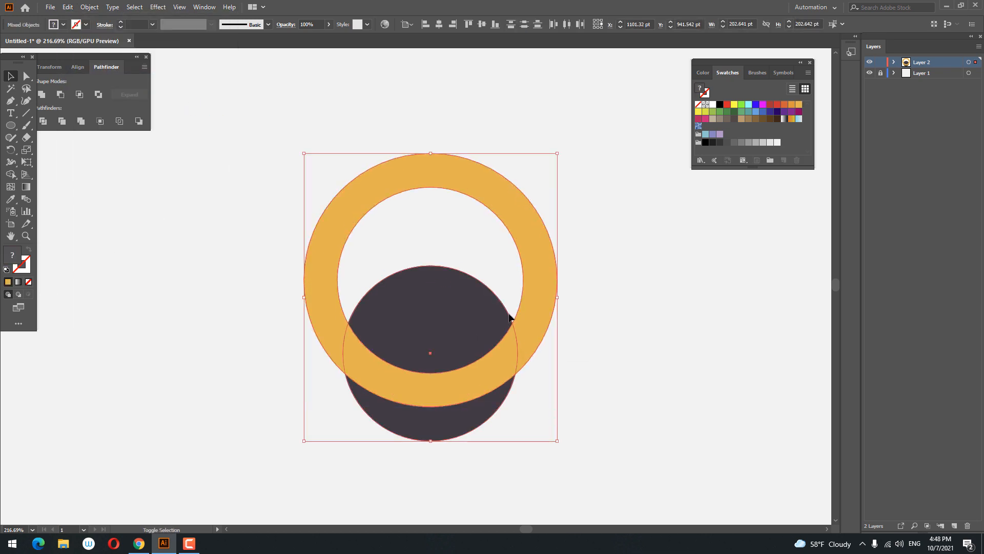
left_click(43, 121)
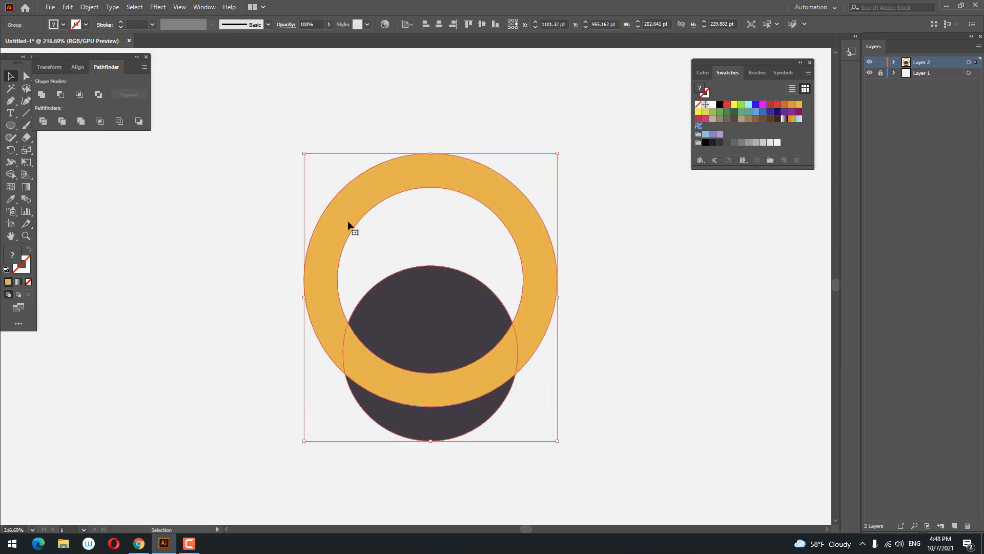
Step: Ungroup the divided pieces and delete the ring parts outside the dark circle
right_click(509, 368)
left_click(556, 276)
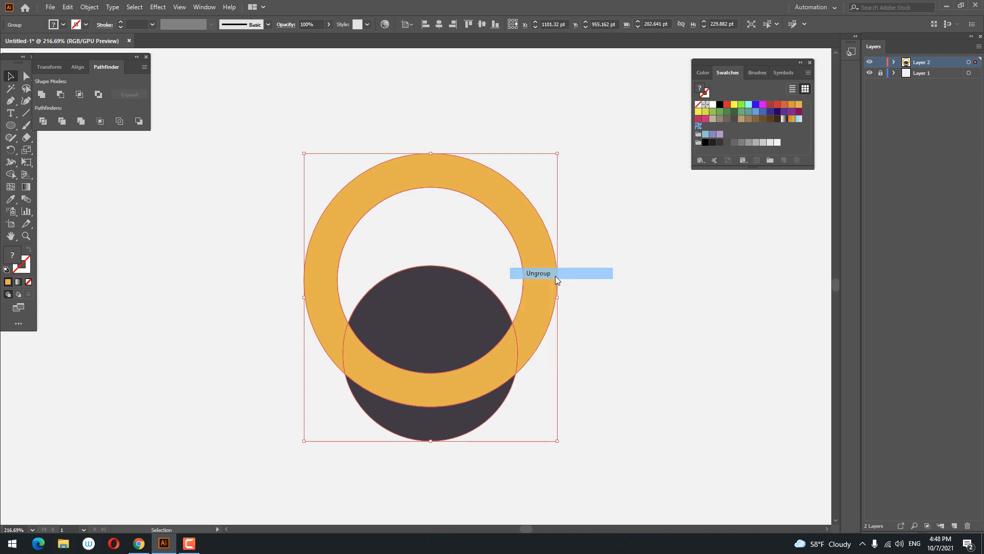
left_click(565, 290)
left_click(549, 292)
key("Delete")
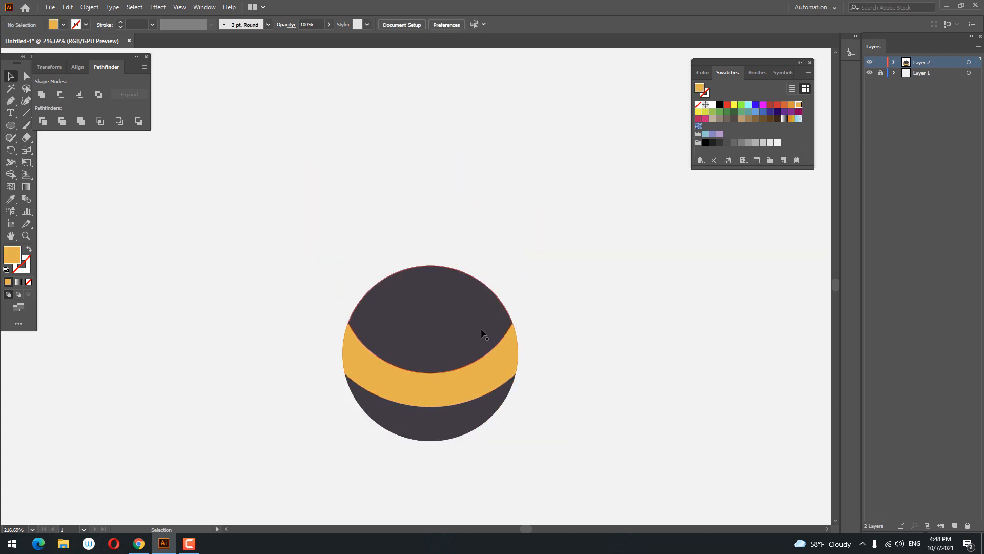
Step: Select the orange band and save its colour as a new swatch
left_click(501, 391)
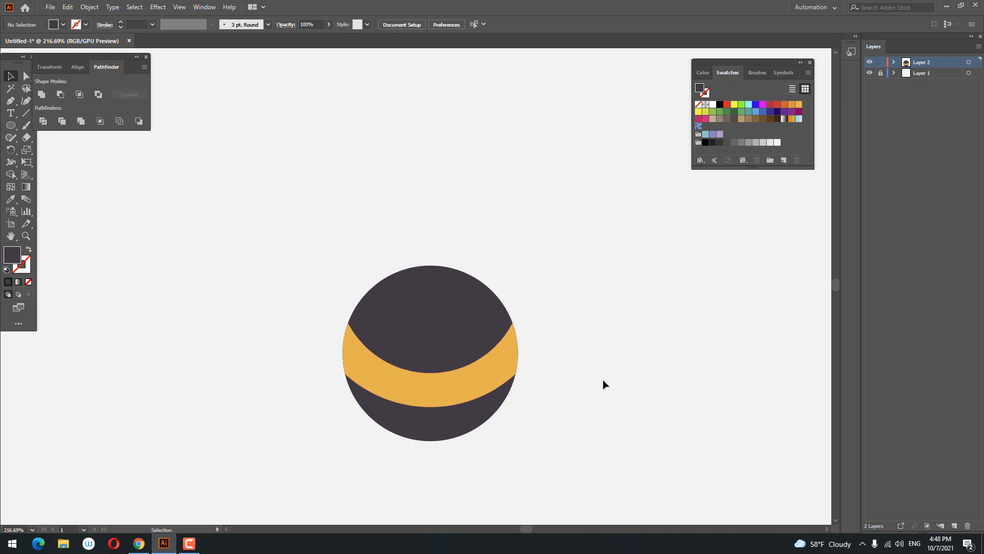
key("z")
left_click_drag(455, 366, 467, 372)
mouse_move(466, 372)
left_mouse_down()
mouse_move(458, 348)
mouse_move(481, 362)
mouse_move(424, 384)
mouse_move(453, 386)
left_mouse_up()
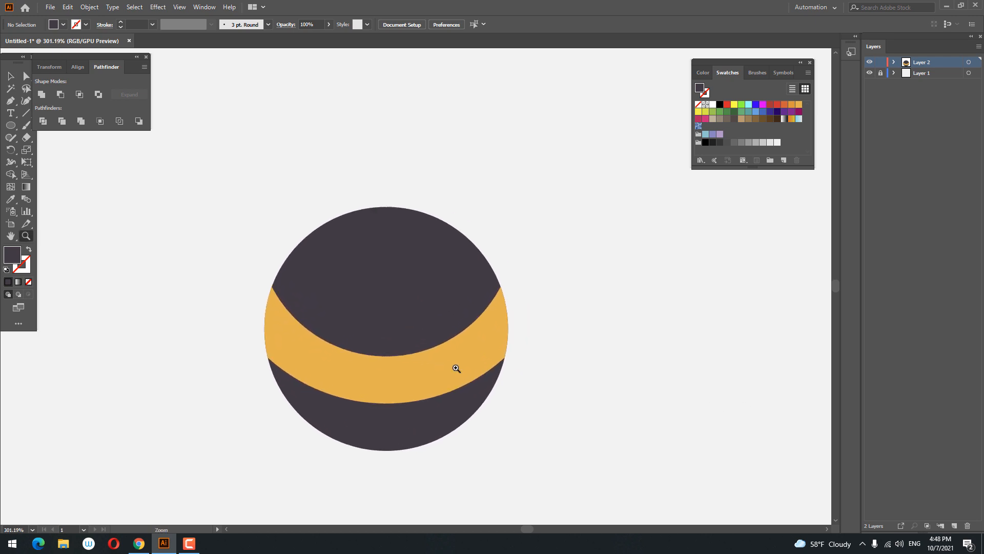
left_click(10, 77)
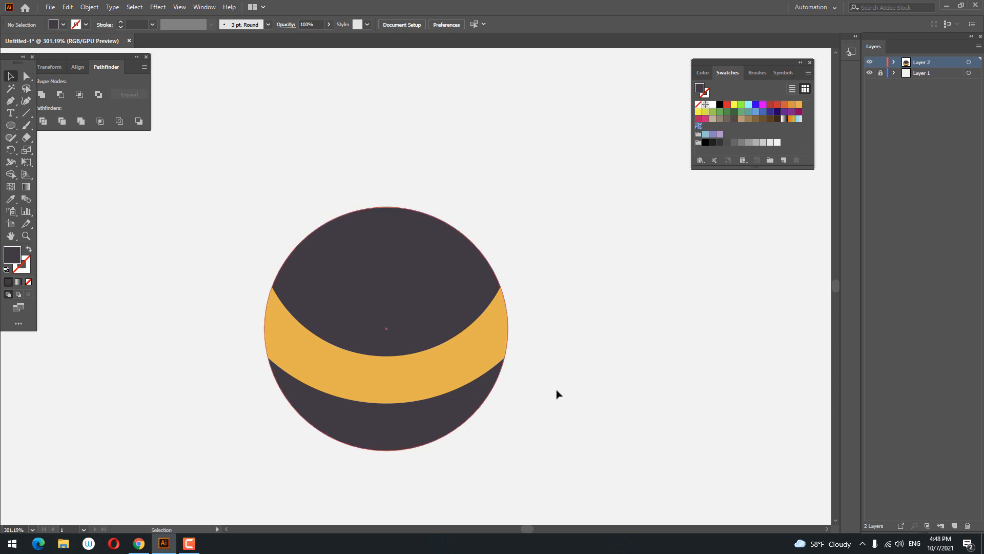
left_click(472, 351)
left_click(784, 161)
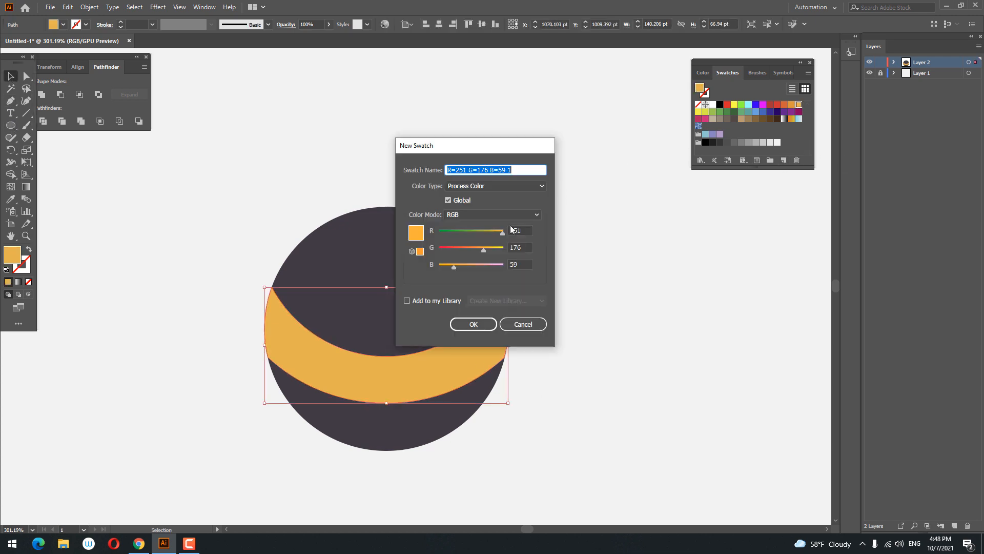
left_click(473, 325)
Step: Set the band's fill to the darker orange F28314 and save it as a new swatch
double_click(7, 261)
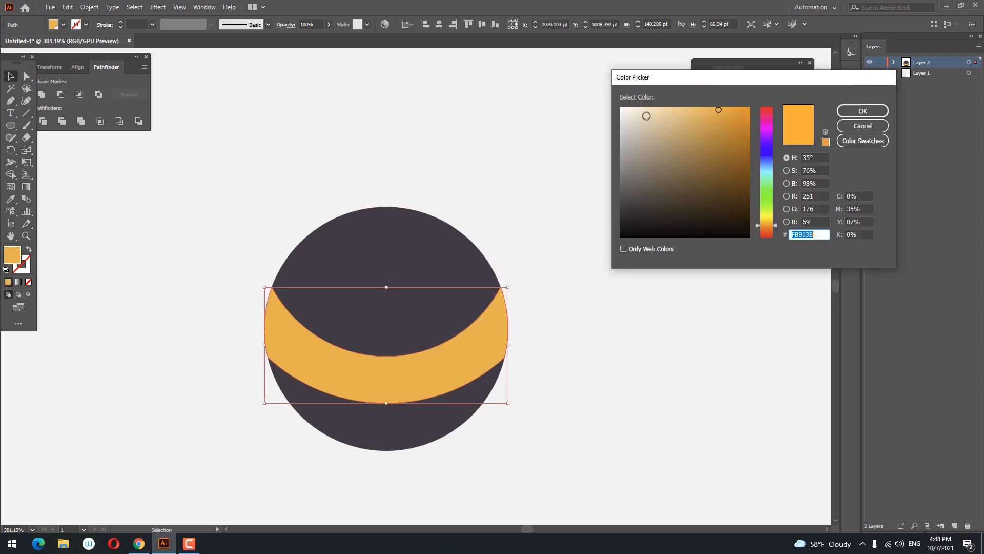
left_click(741, 112)
left_click_drag(775, 225, 776, 227)
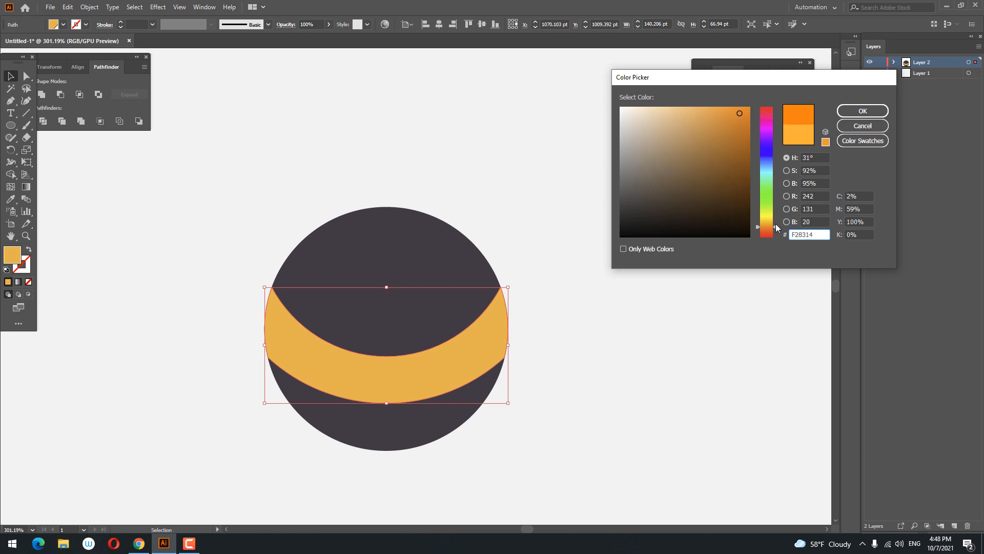
left_click(863, 111)
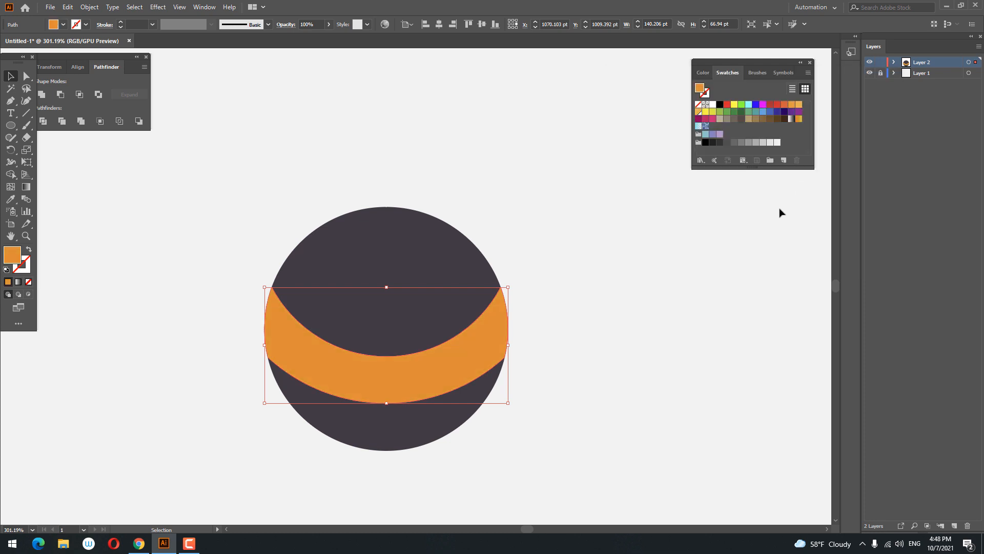
left_click(784, 160)
left_click(467, 323)
Step: Pick a lighter tint of the original orange for the band and save it as a new swatch
left_click(799, 104)
double_click(9, 264)
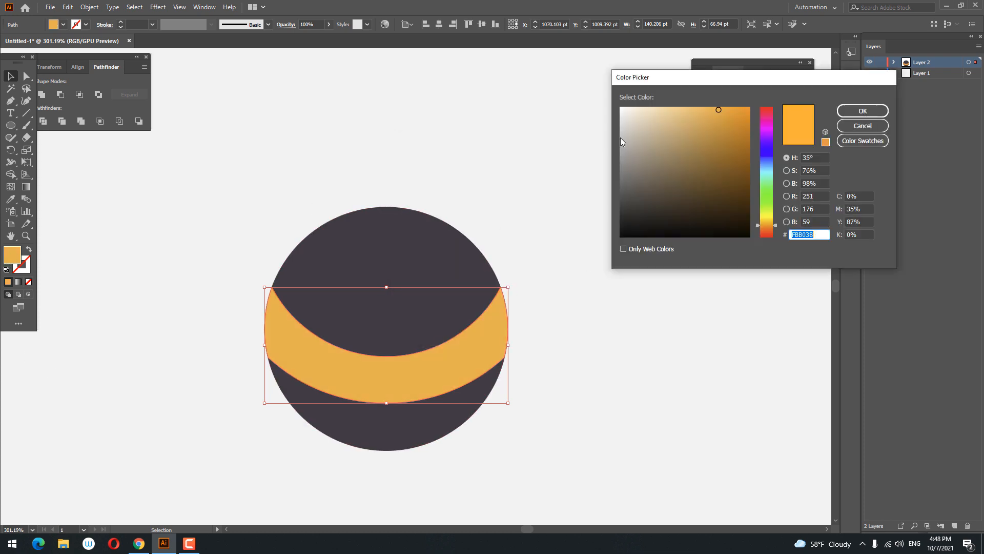
left_click_drag(721, 111, 706, 109)
left_click(863, 111)
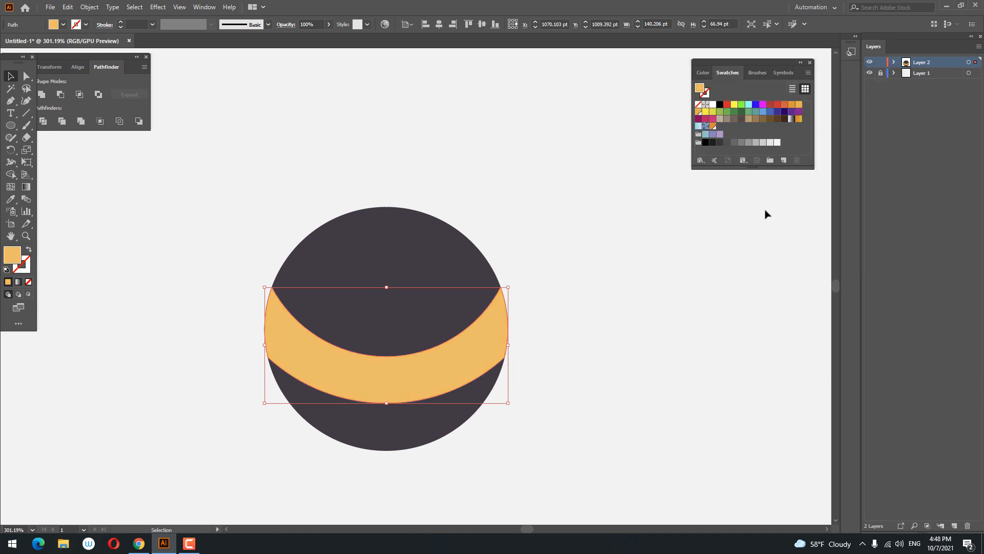
left_click(784, 161)
left_click(472, 328)
Step: Apply a gradient to the band with the Gradient tool and colour a middle stop with the light orange swatch
left_click(23, 189)
left_click(358, 357)
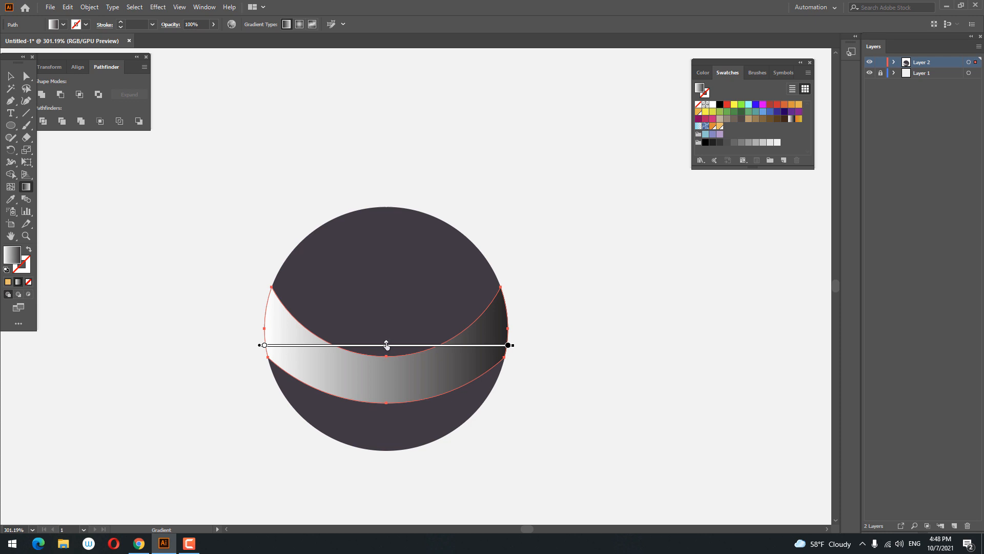
left_click(388, 351)
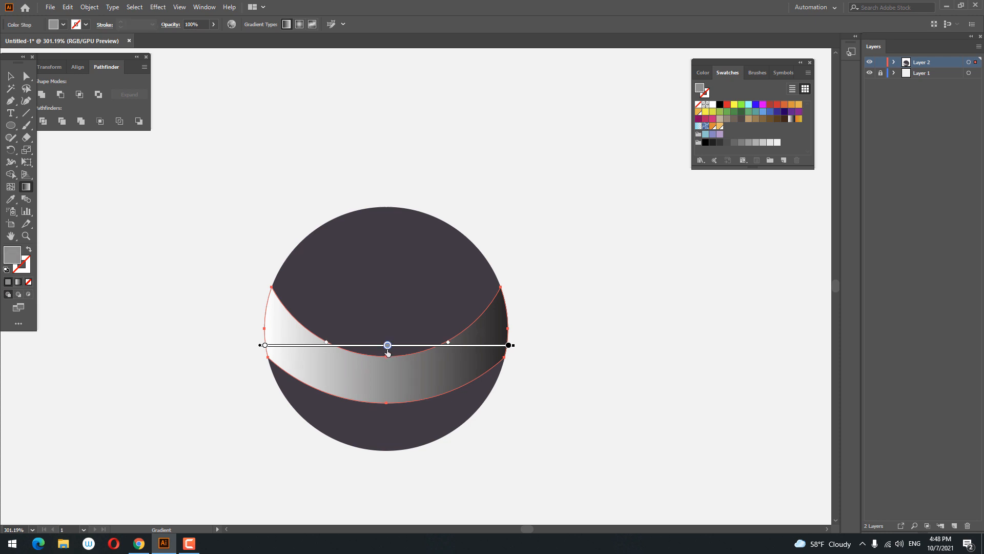
double_click(387, 351)
left_click(336, 392)
Step: Add a gradient stop at about 94% and colour it with the darker orange swatch
left_click(507, 354)
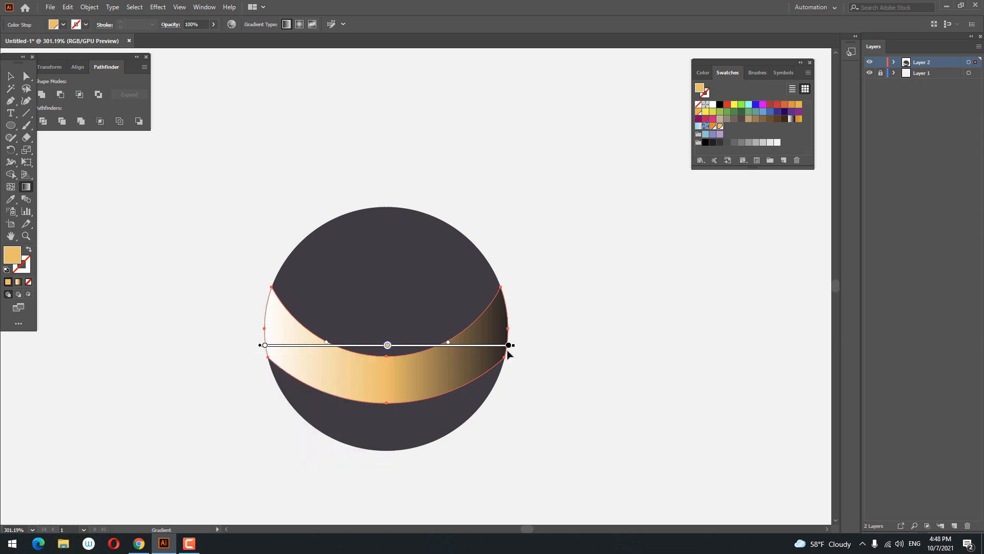
left_click(495, 351)
double_click(494, 350)
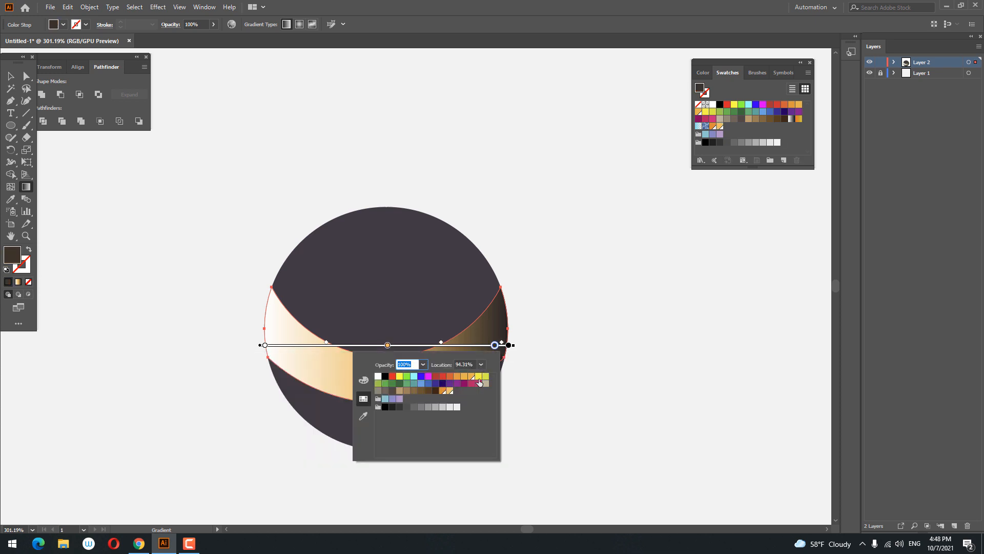
left_click(443, 392)
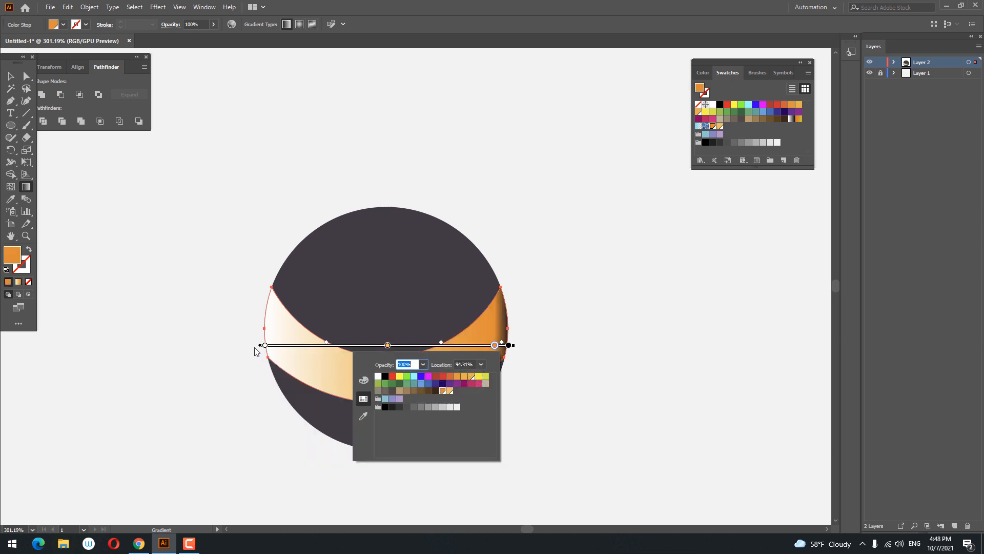
Step: Add a gradient stop at about 6.6% and colour it with the darker orange swatch
left_click(280, 351)
double_click(281, 348)
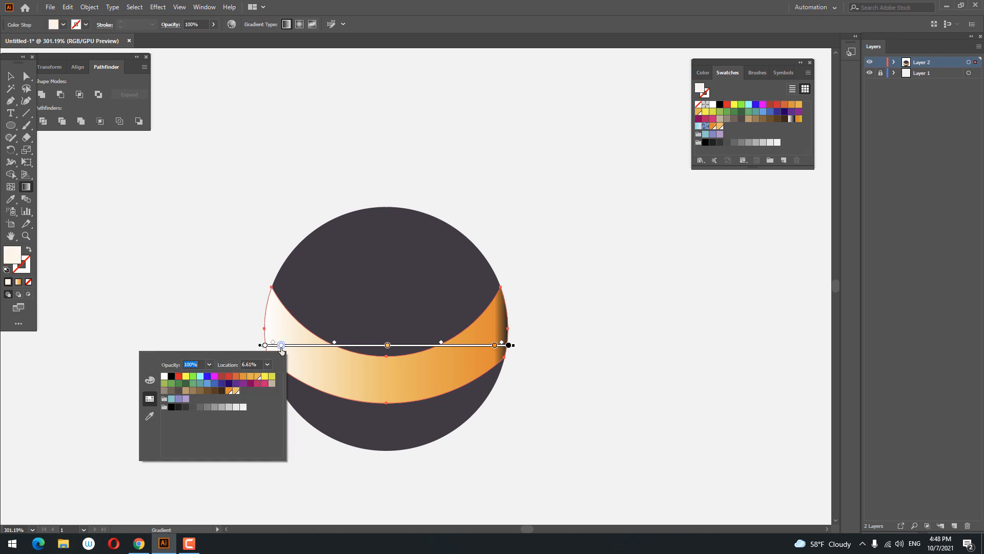
left_click(281, 347)
double_click(281, 347)
left_click(235, 392)
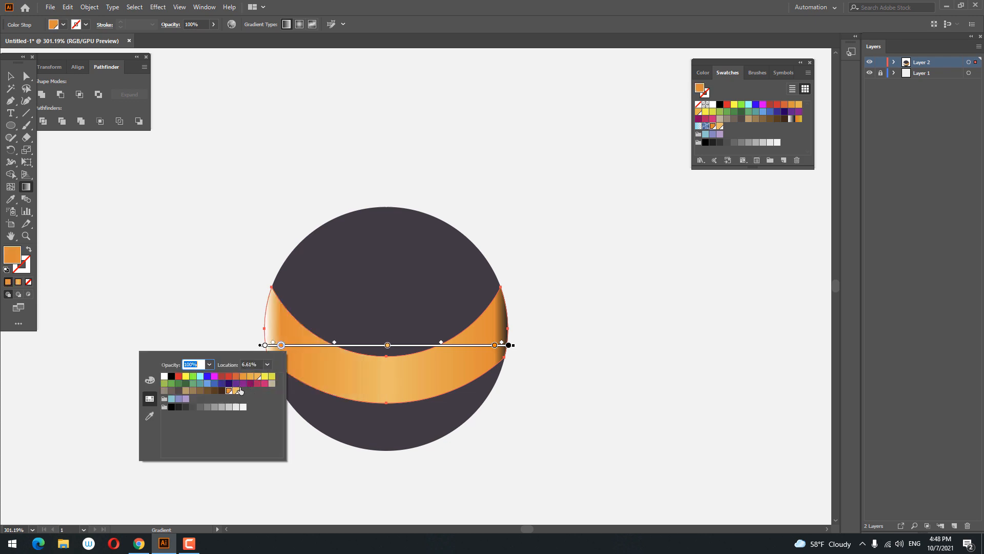
Step: Colour the gradient's right and left end stops with orange swatches
double_click(509, 346)
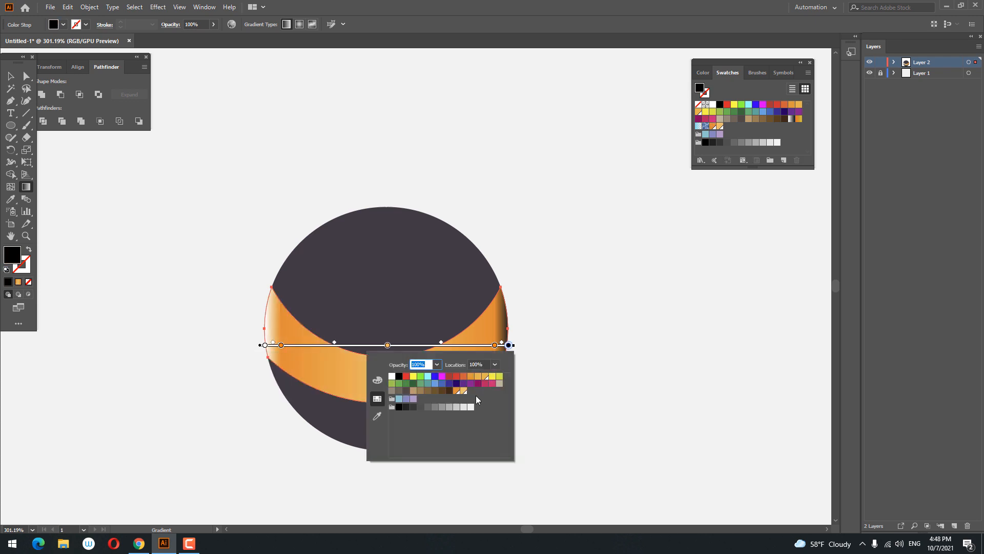
left_click(478, 377)
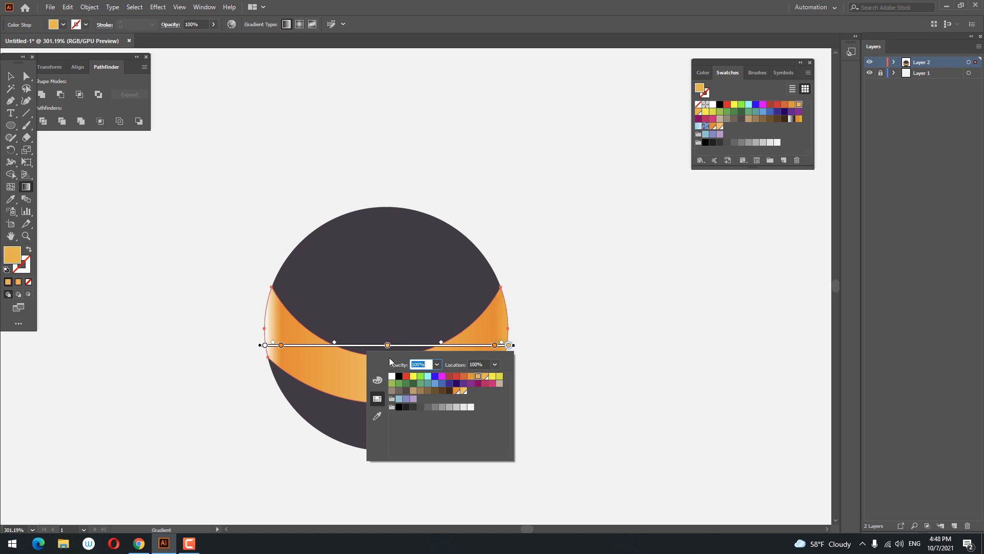
double_click(265, 346)
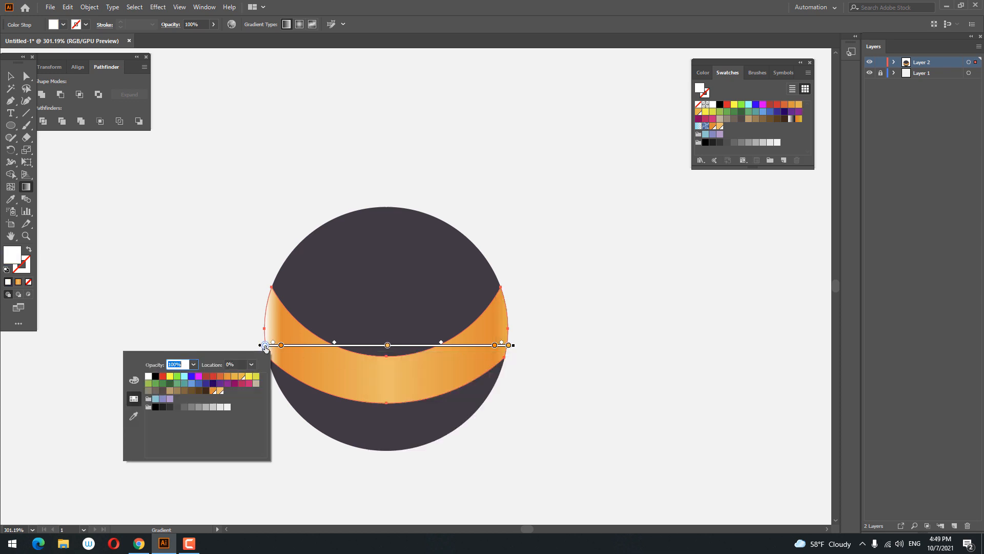
left_click(237, 377)
Step: Copy the dark circle and paste a copy in front of it
key("Escape")
key("z")
left_click_drag(468, 280, 503, 315)
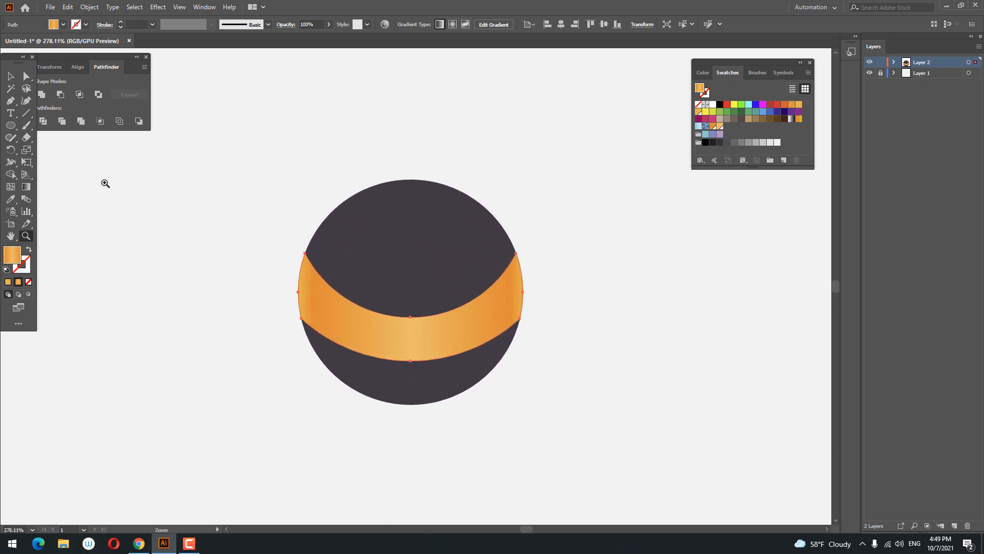
left_click(10, 77)
left_click(631, 281)
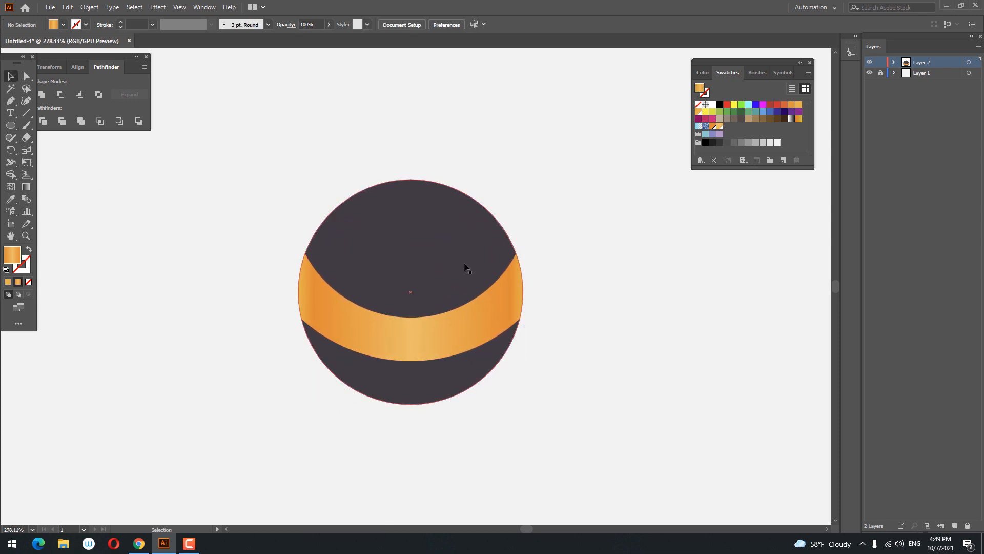
left_click(464, 266)
left_click(81, 8)
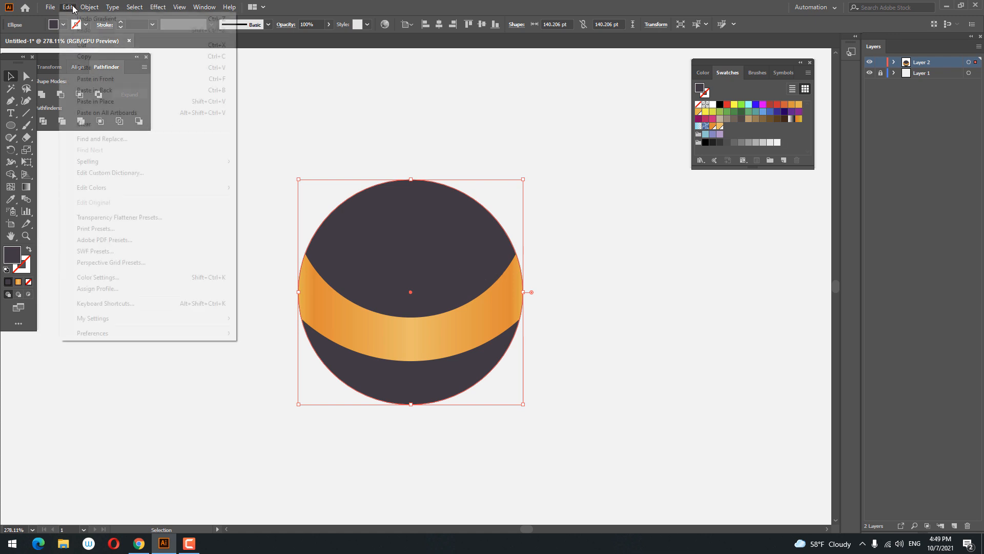
mouse_move(69, 7)
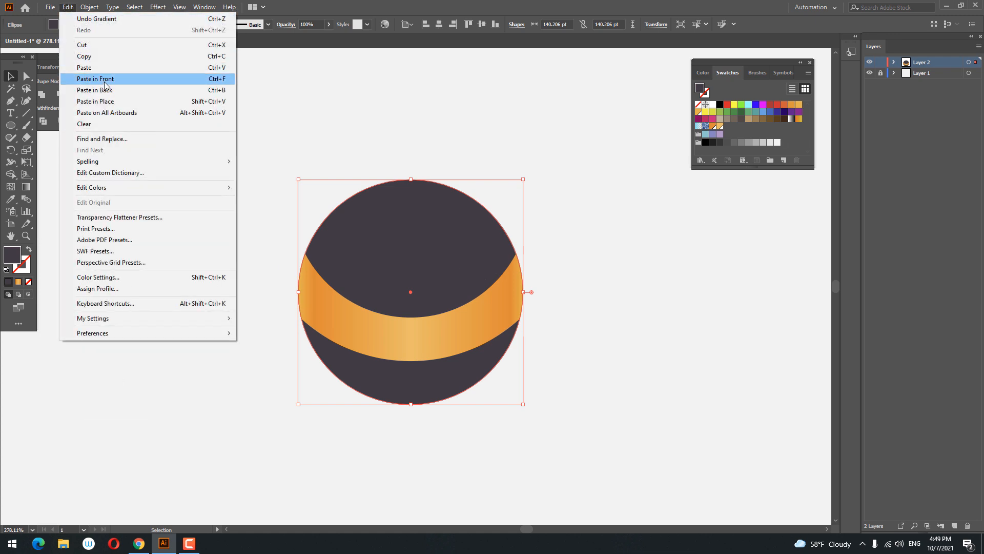
left_click(100, 57)
left_click(67, 7)
left_click(103, 79)
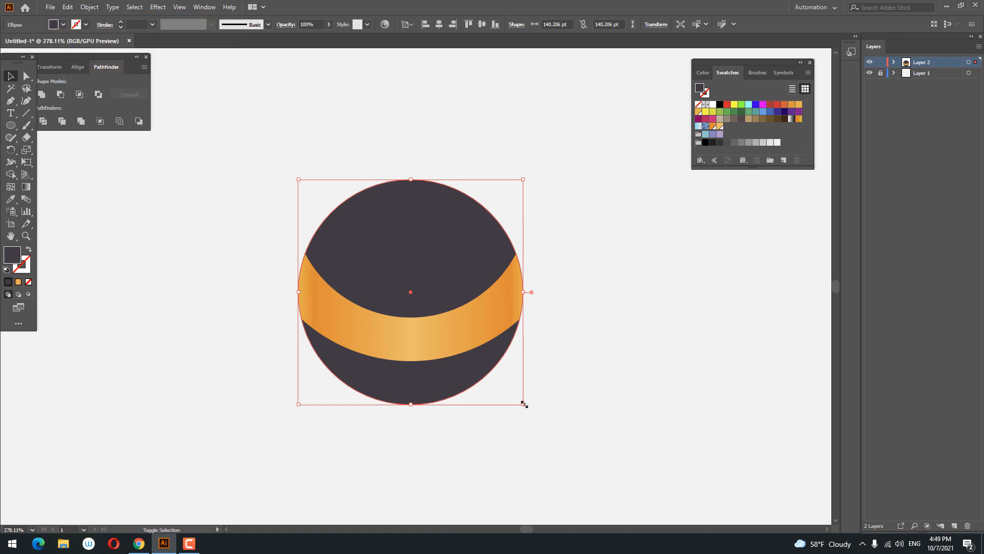
Step: Shrink the pasted circle to about 126 pt, shift it up slightly and fill it with a darker purple-grey
left_click_drag(523, 403, 512, 393)
left_click_drag(429, 234, 424, 228)
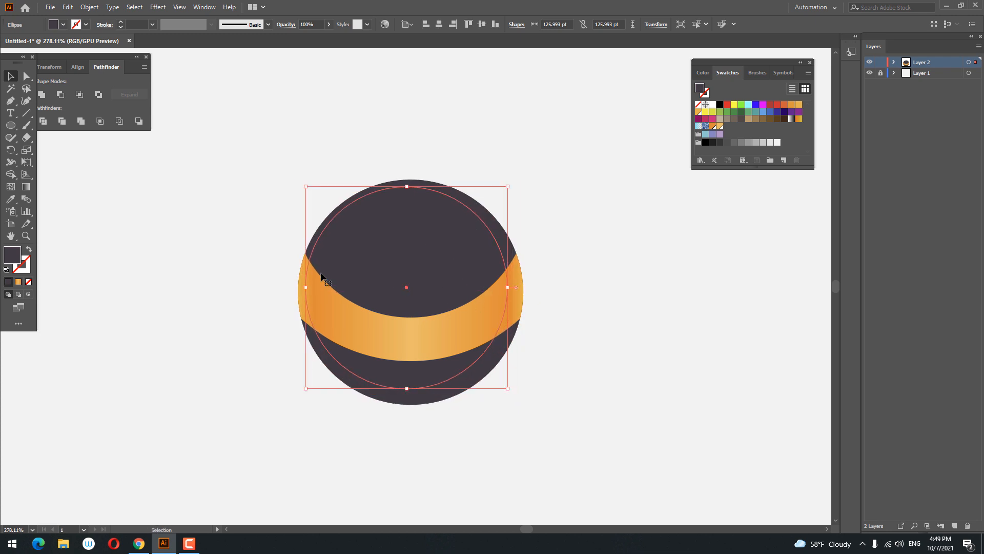
double_click(4, 256)
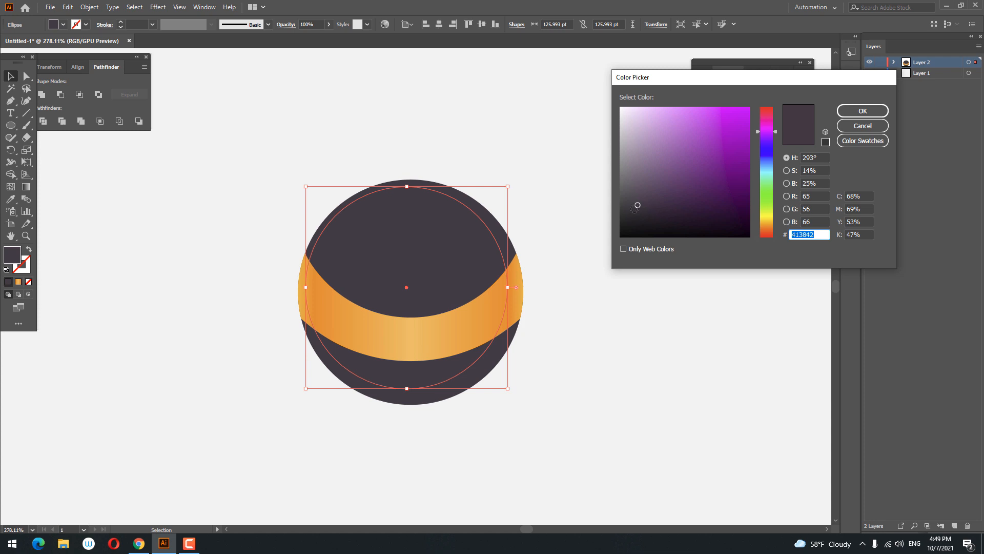
left_click_drag(634, 209, 629, 220)
left_click(875, 111)
Step: Nudge the darker circle upward and resize it to about 126.5 pt
left_click(627, 319)
key("z")
left_click_drag(631, 288, 602, 291)
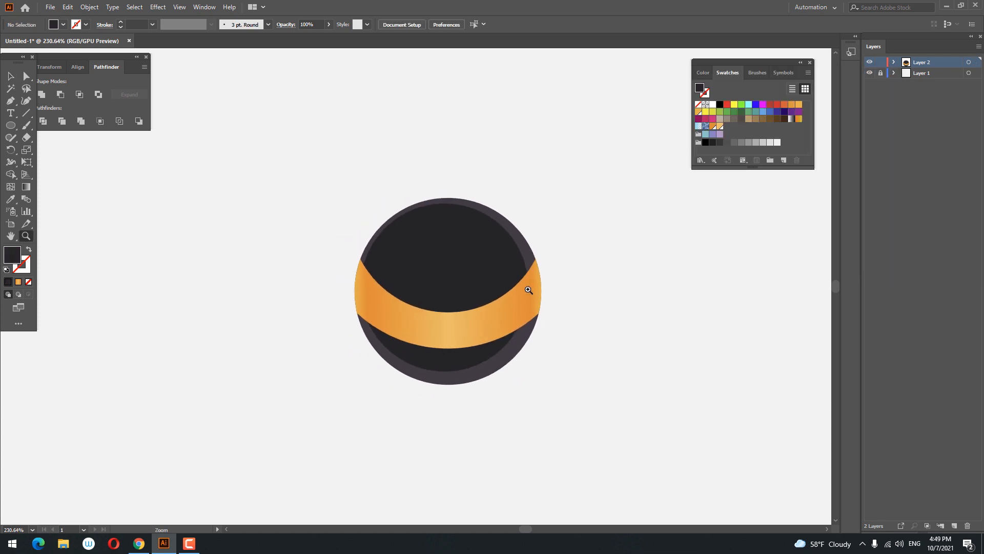
left_click_drag(456, 266, 495, 301)
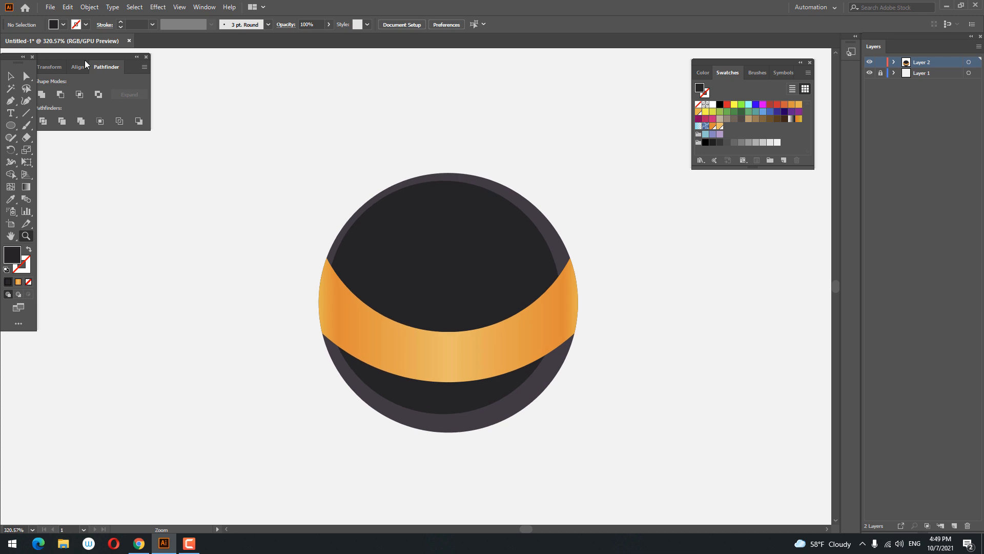
left_click(12, 77)
left_click_drag(441, 226, 439, 223)
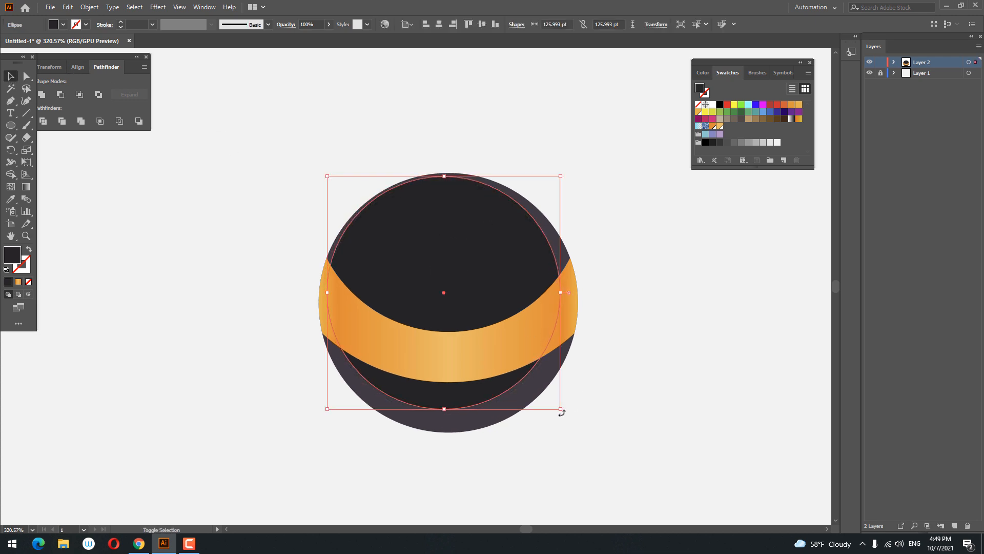
left_click_drag(561, 412, 563, 413)
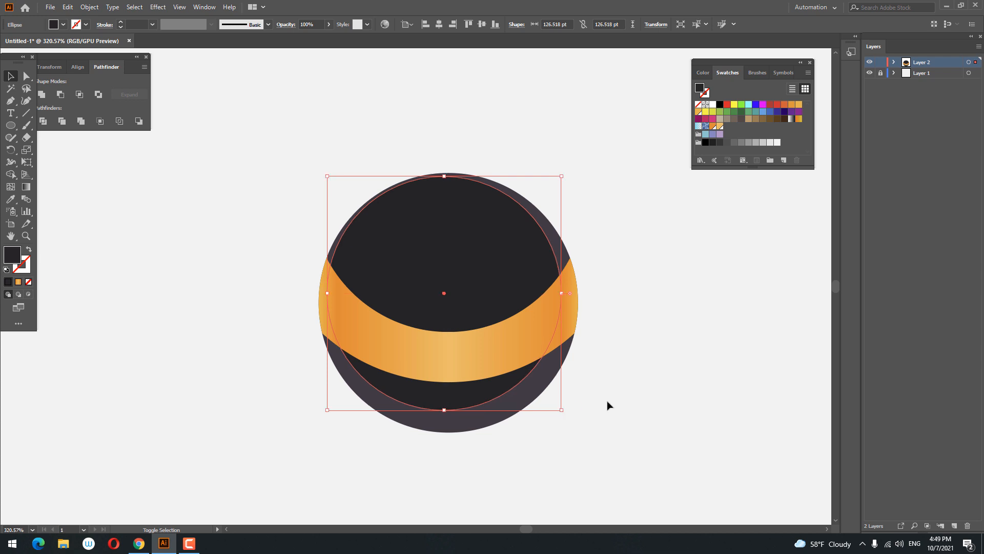
Step: Copy the darker circle and paste a copy in front
left_click(68, 7)
left_click(86, 57)
left_click(67, 7)
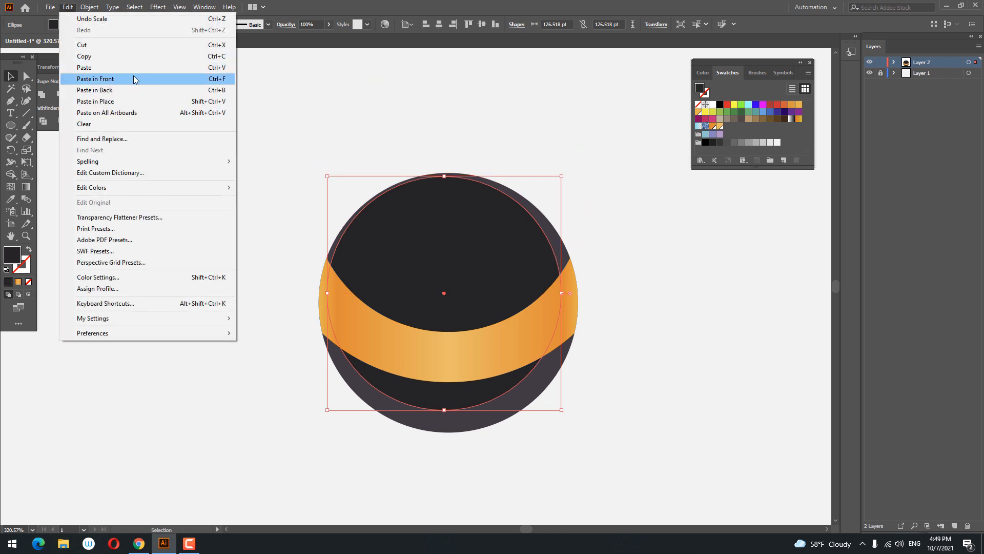
left_click(134, 79)
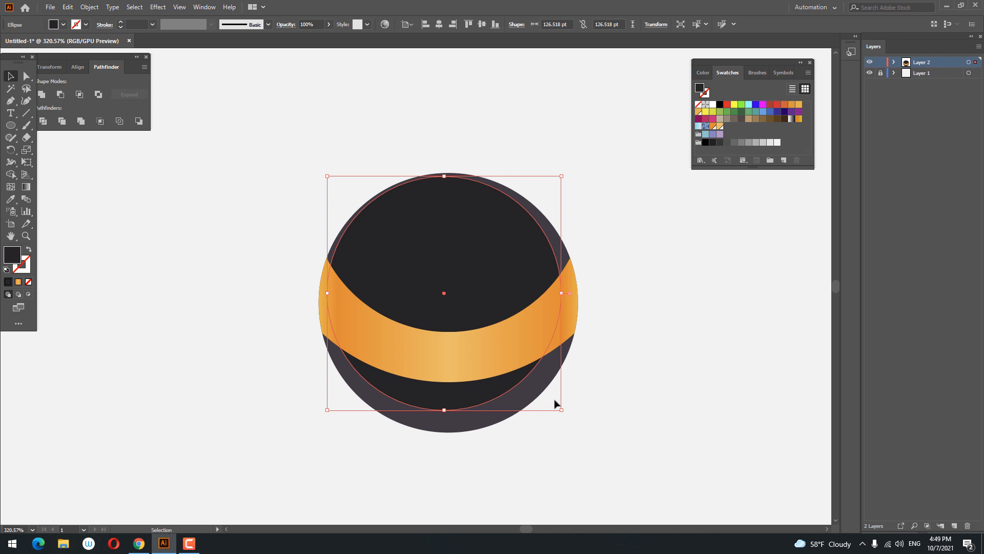
Step: Shrink the copy to about 76 pt, move it up, and give it the outer circle's colour with the Eyedropper
left_click_drag(561, 411, 515, 363)
left_click_drag(459, 266, 458, 242)
key("i")
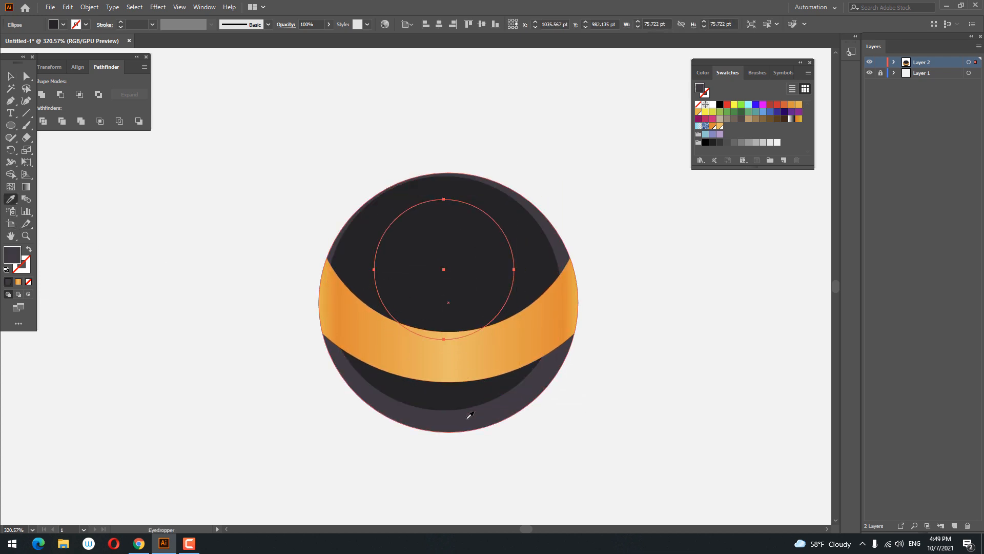
left_click(468, 413)
left_click(10, 77)
left_click(67, 7)
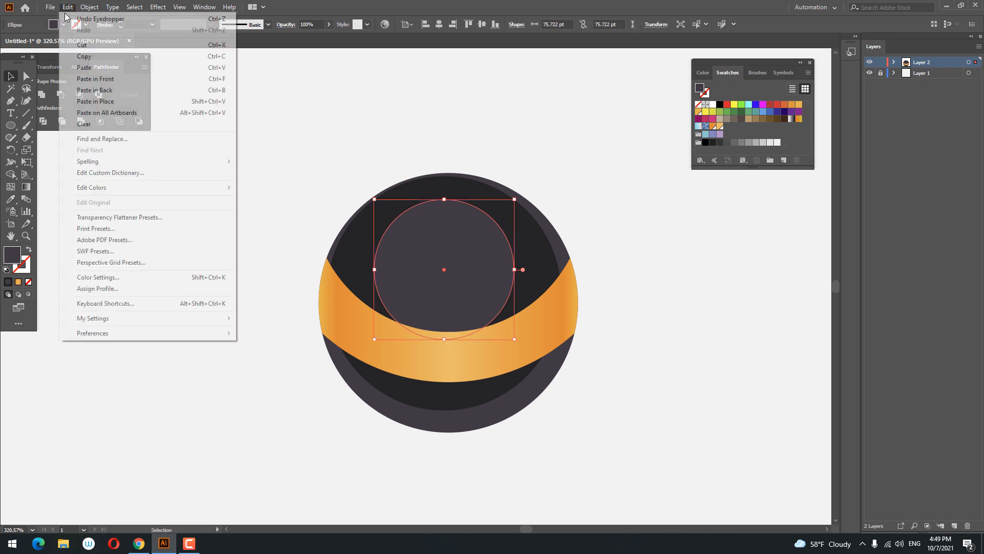
left_click(128, 66)
key("ctrl+z")
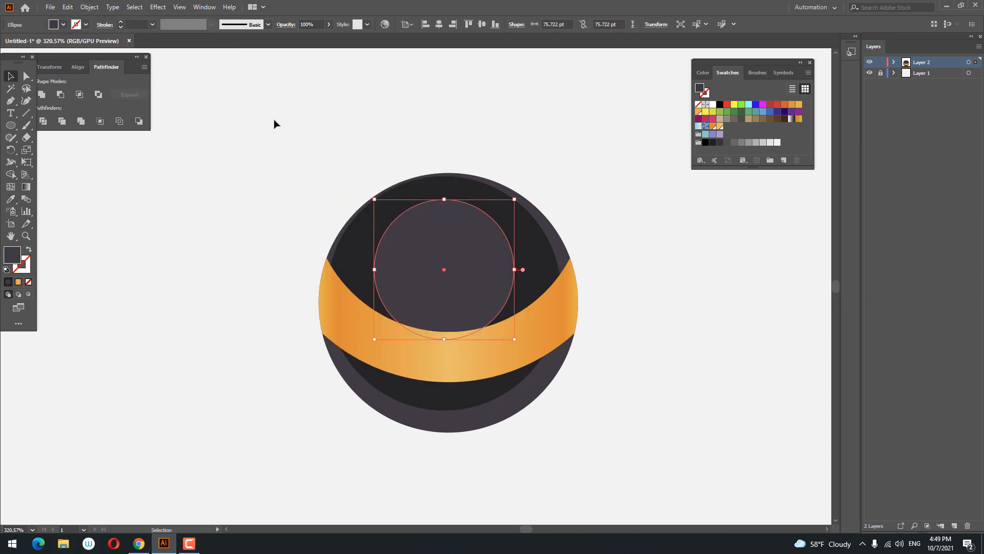
Step: Copy the medium circle, paste it in front and shrink the copy to about 22 pt
left_click(67, 6)
left_click(87, 57)
left_click(68, 7)
left_click(88, 77)
left_click_drag(515, 339, 455, 278)
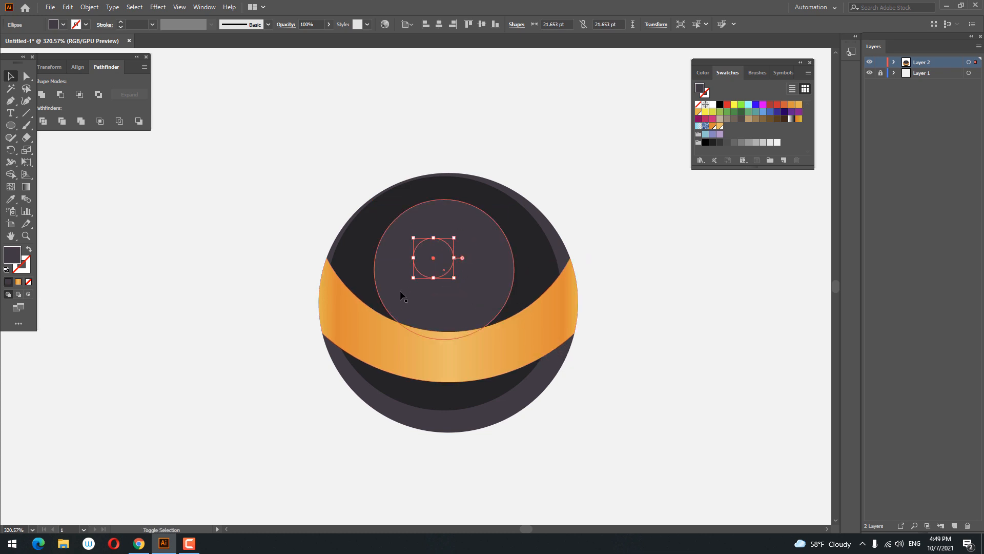
Step: Fill the small circle with a lighter purple-grey
double_click(12, 255)
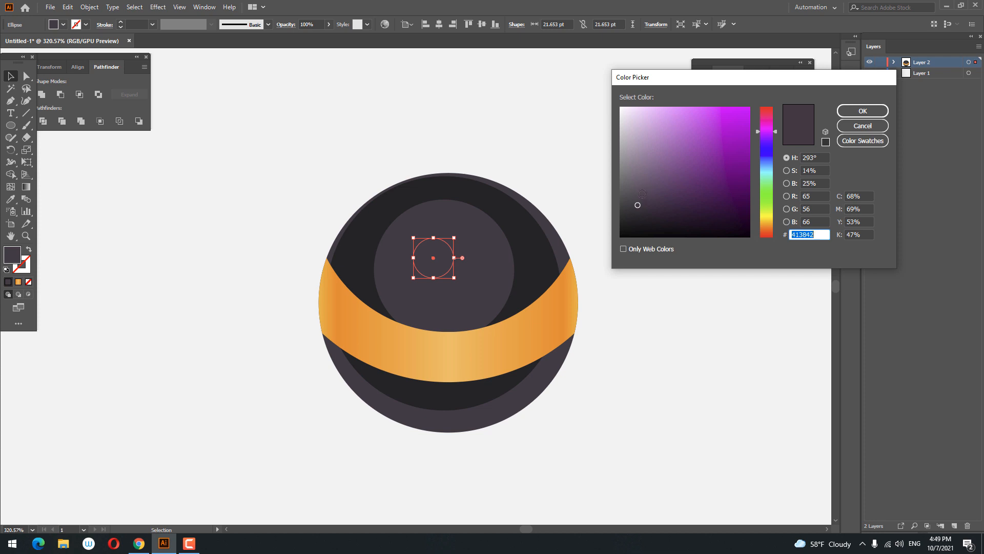
left_click(641, 190)
left_click(863, 112)
left_click(646, 149)
Step: Copy the large outer circle and paste a copy in front
key("z")
left_click_drag(645, 150, 563, 168)
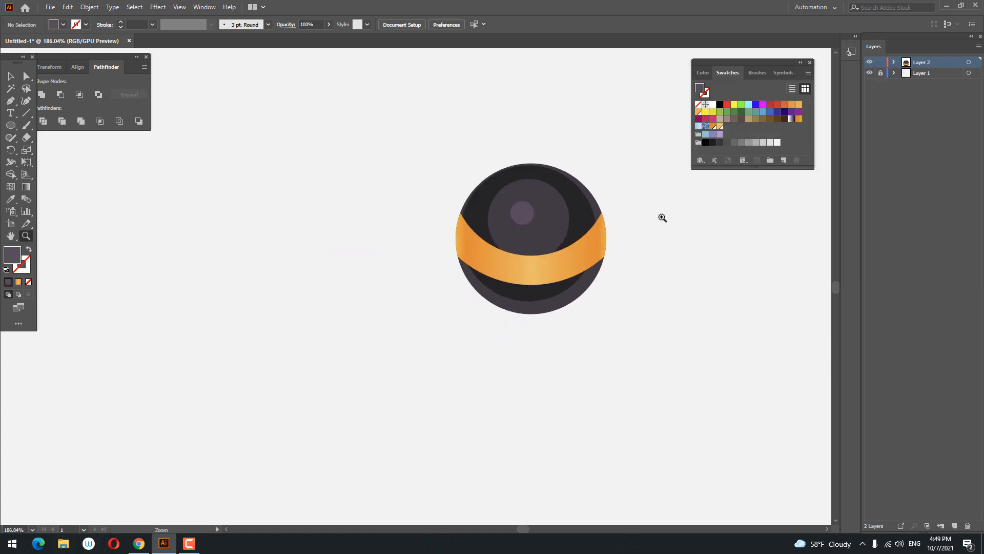
left_click_drag(648, 219, 663, 221)
left_click_drag(602, 213, 627, 220)
left_click_drag(618, 224, 638, 291)
left_click(11, 75)
left_click(519, 206)
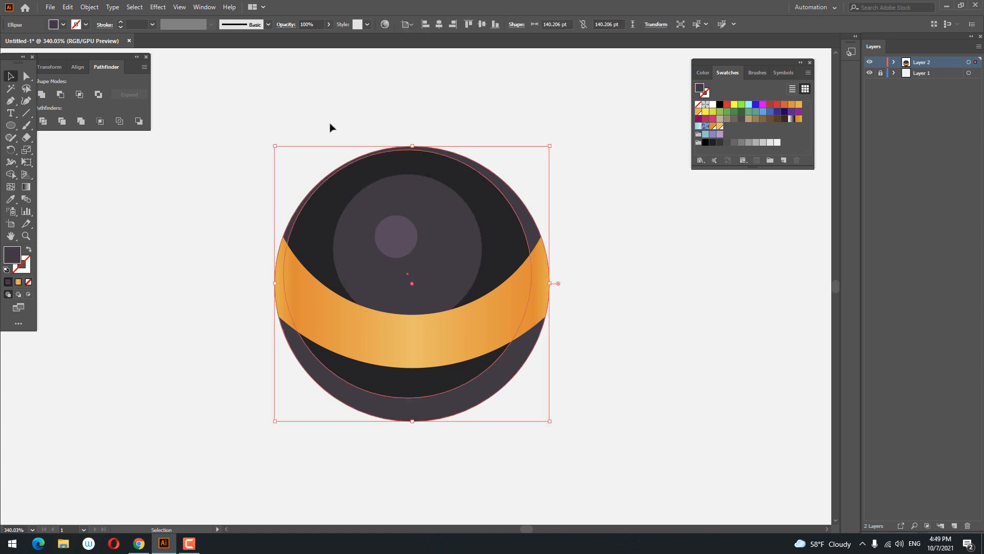
left_click(67, 7)
left_click(82, 55)
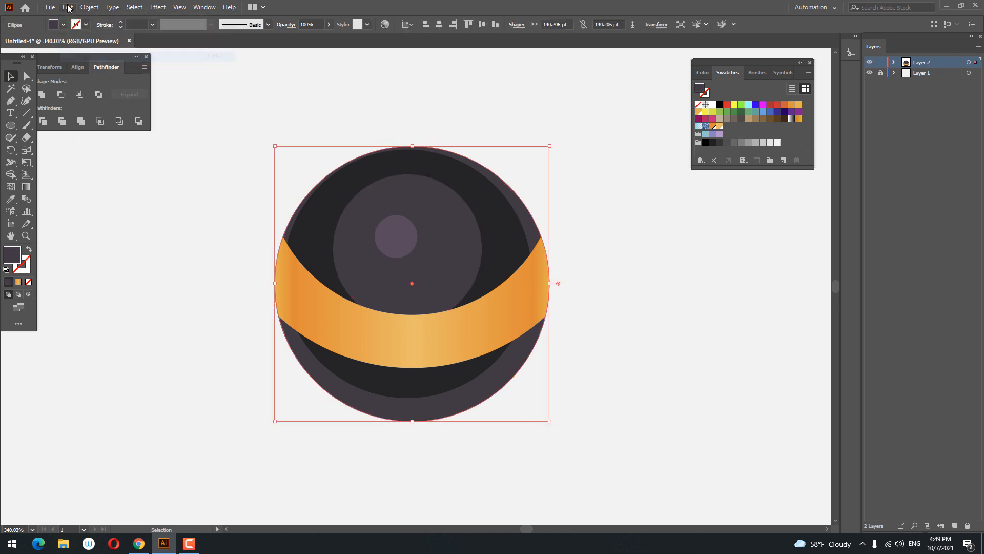
left_click(67, 7)
left_click(124, 77)
Step: Bring the copied circle to the front and fill it white at 25% opacity
right_click(530, 228)
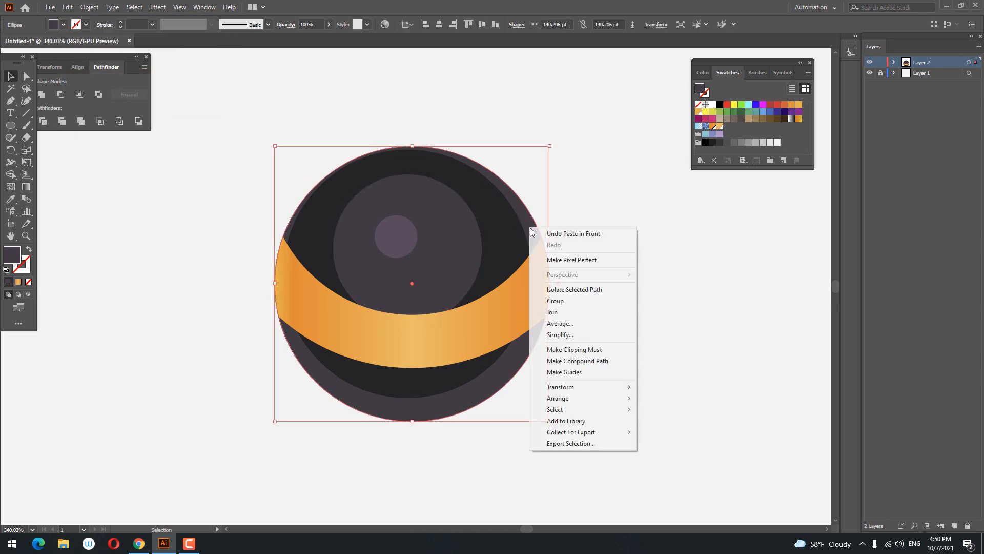
mouse_move(589, 398)
left_click(676, 399)
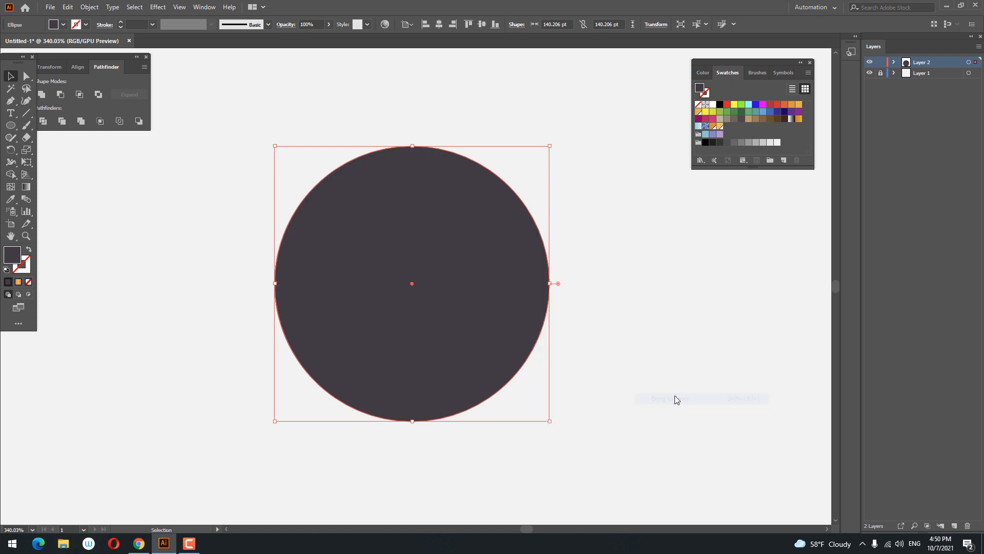
left_click(714, 105)
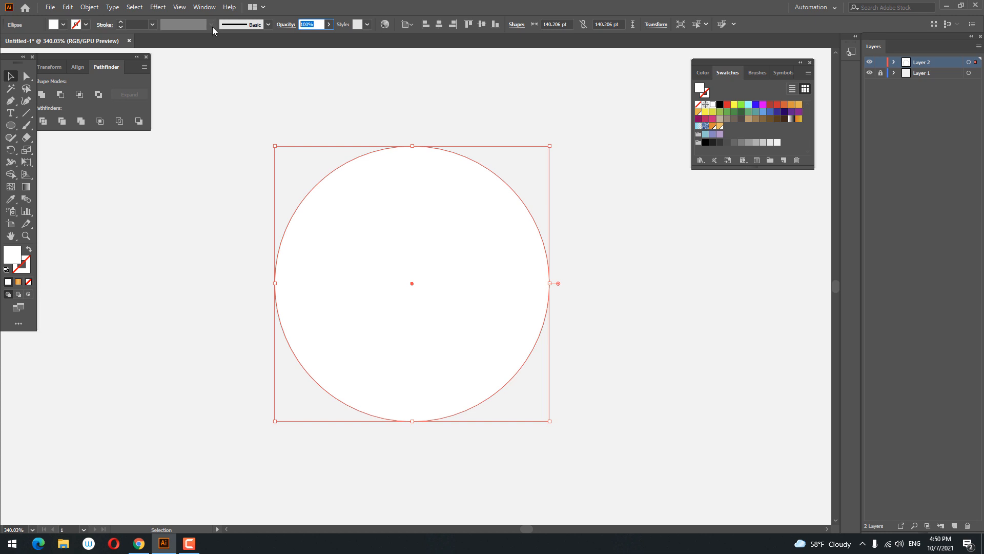
type("25")
key("Return")
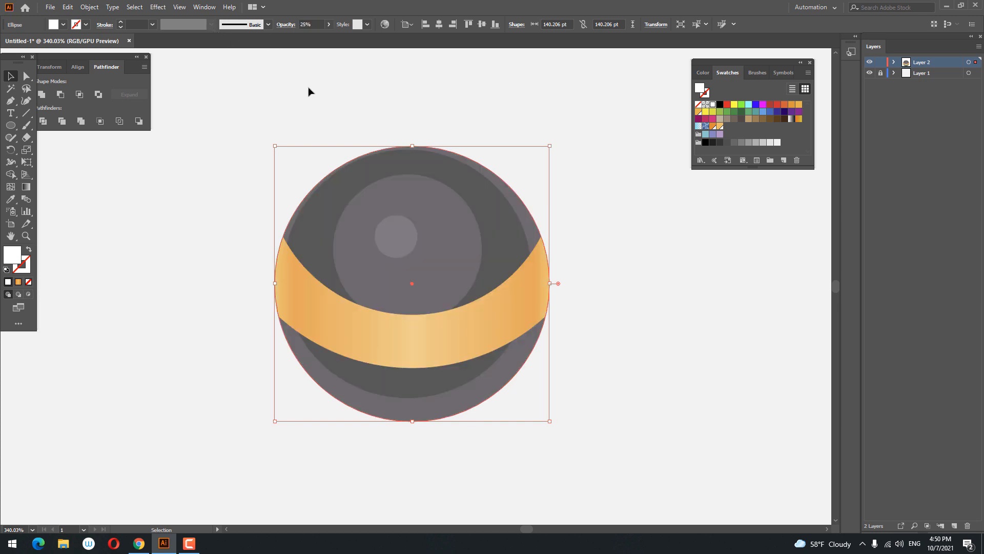
Step: Paste another copy of the outer circle in front, shift it up-left, and divide it with the white circle
left_click(68, 7)
left_click(68, 7)
left_click(68, 7)
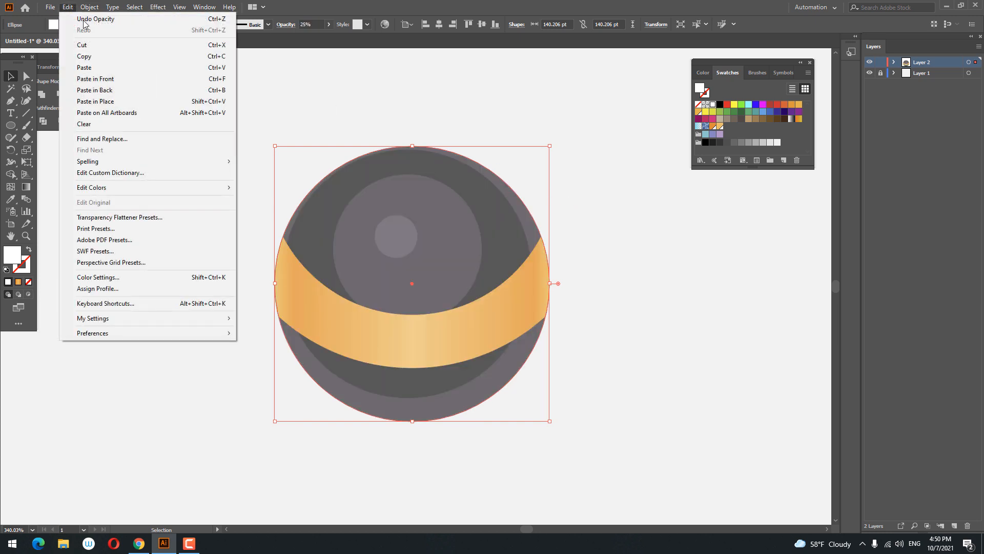
left_click(126, 82)
mouse_move(442, 222)
left_mouse_down()
mouse_move(419, 202)
mouse_move(428, 213)
left_mouse_up()
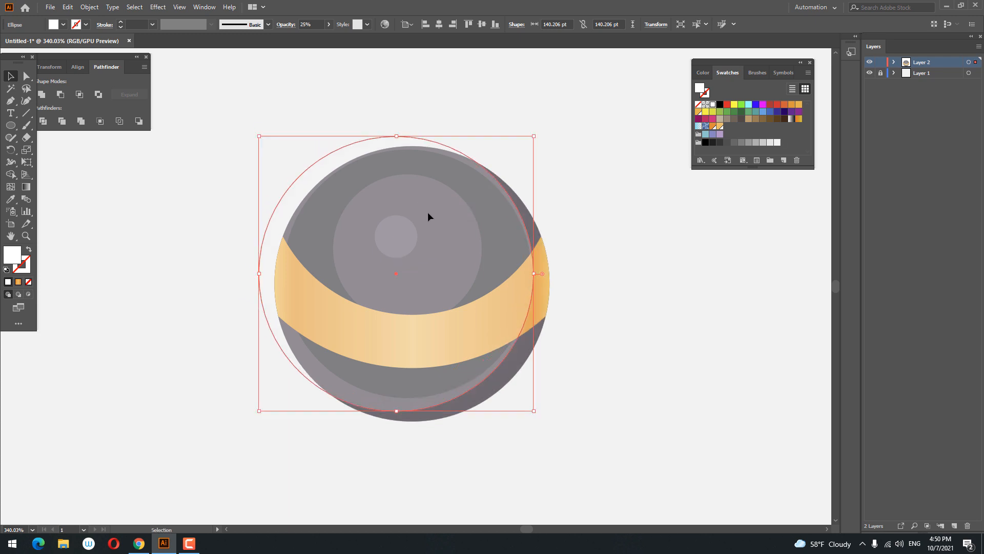
left_click(544, 264, "shift")
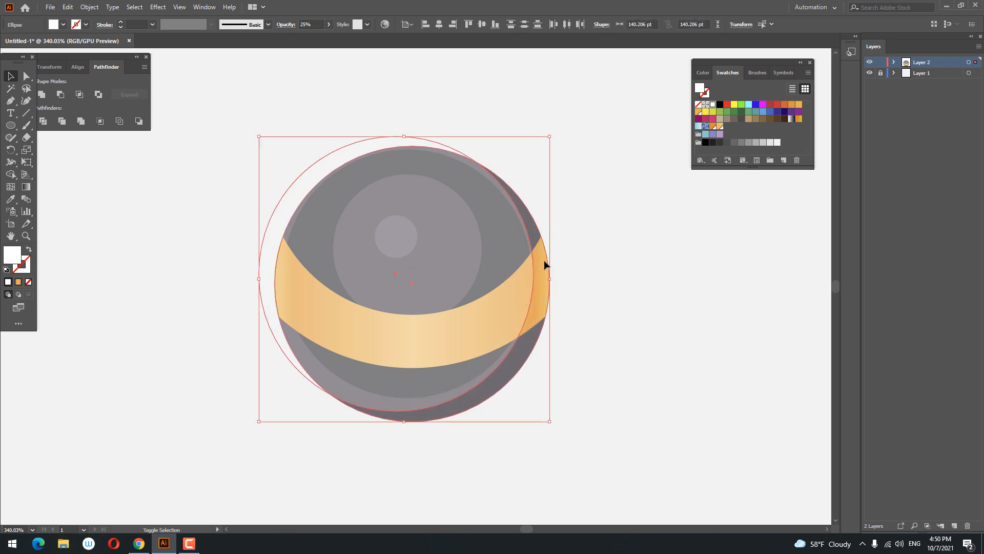
left_click(46, 122)
Step: Ungroup the divided shapes and delete the unwanted upper-left piece
right_click(495, 247)
left_click(542, 333)
left_click(677, 332)
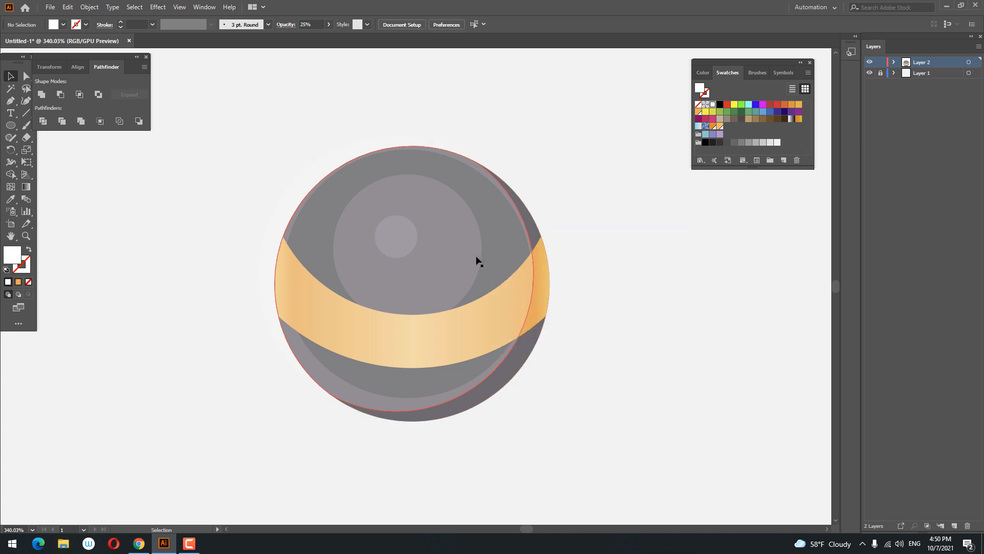
left_click(318, 165)
key("Delete")
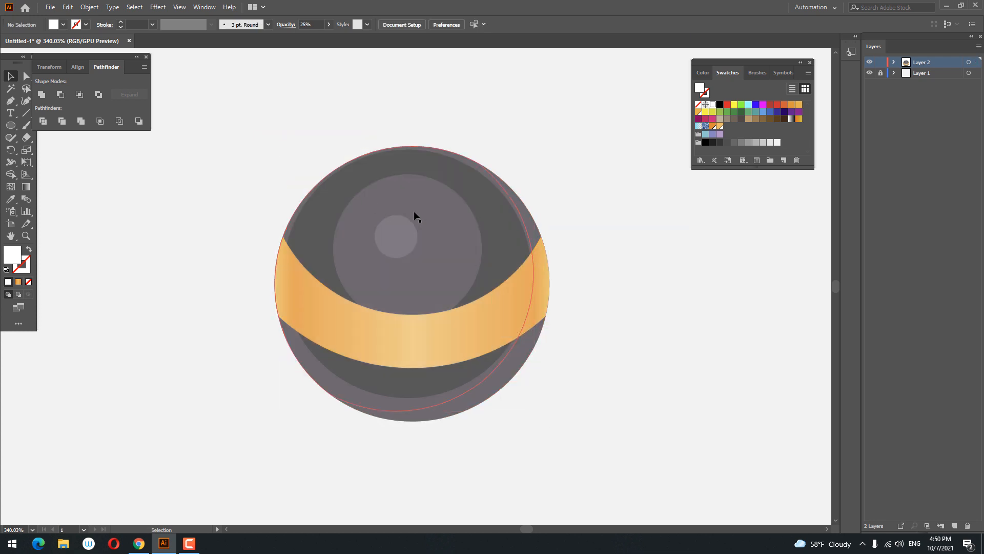
Step: Draw a white circle about 33 pt across over the small highlight circle near the top
key("z")
left_click_drag(646, 230, 619, 285)
left_click_drag(483, 232, 492, 234)
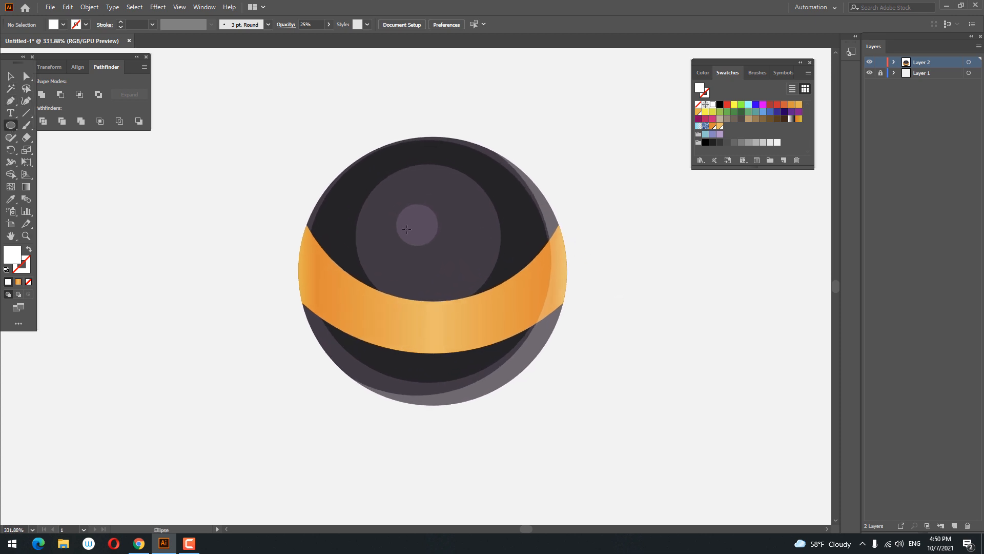
left_click_drag(407, 216, 439, 242)
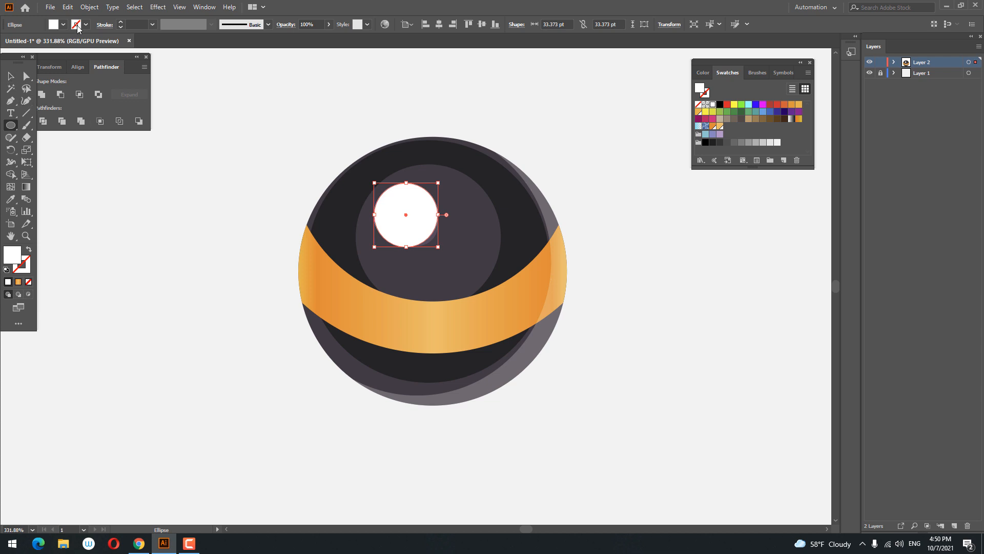
Step: Paste a copy of the small white highlight circle in front, shift it down-right, and divide the two circles
left_click(50, 7)
mouse_move(68, 7)
left_click(82, 57)
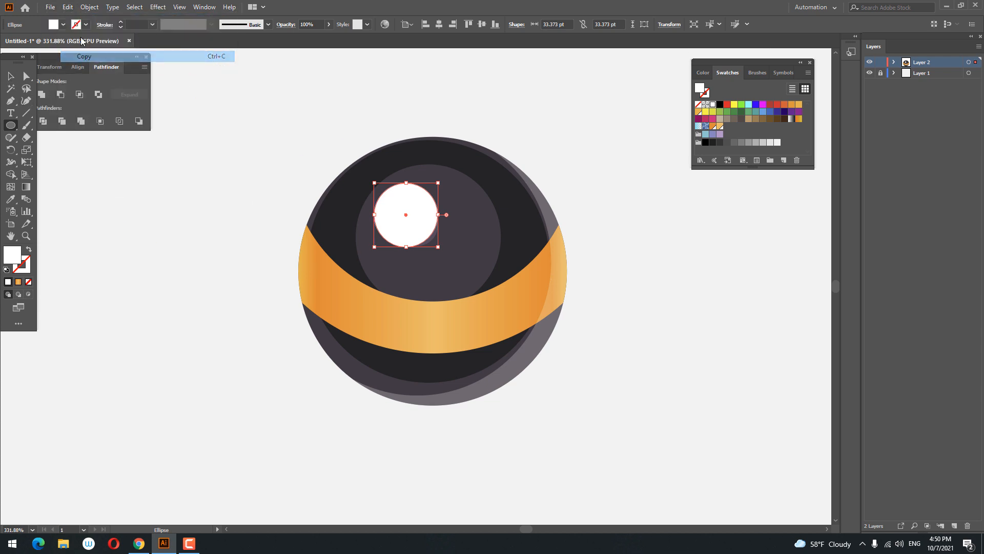
left_click(68, 7)
left_click(95, 78)
key("v")
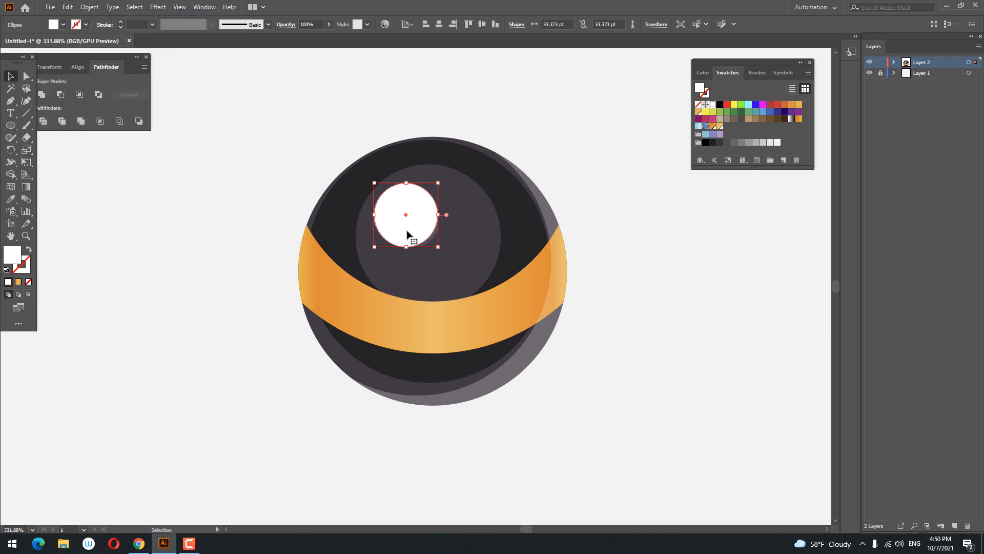
left_click_drag(407, 235, 448, 255)
left_click(398, 196, "shift")
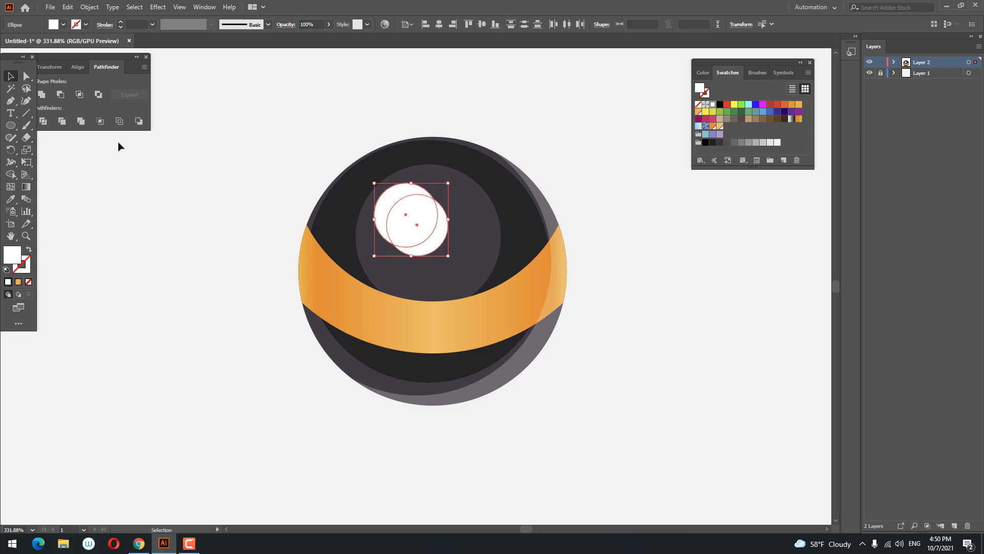
left_click(45, 123)
Step: Ungroup the divided pieces and delete the two unwanted ones, leaving a crescent highlight
right_click(427, 219)
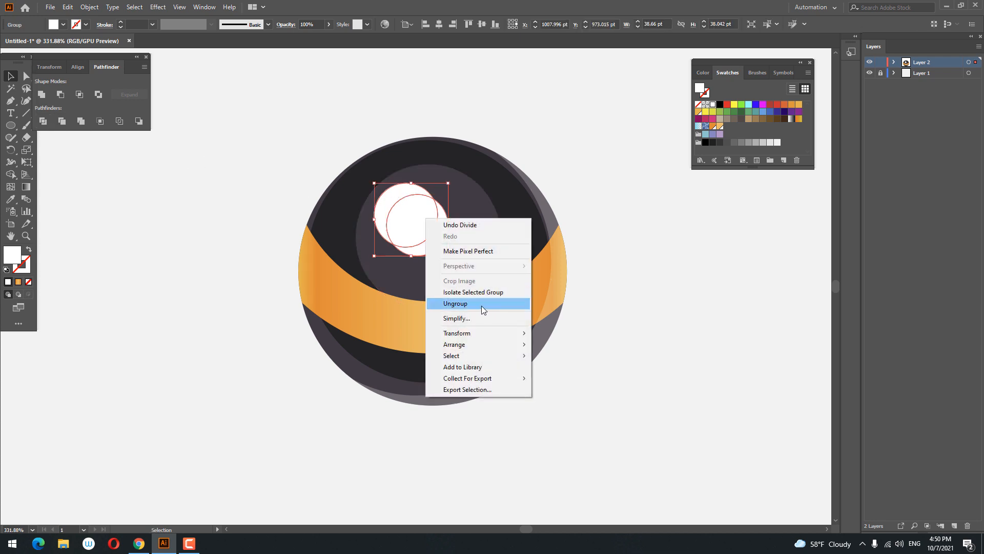
left_click(482, 306)
left_click(650, 339)
left_click(419, 226)
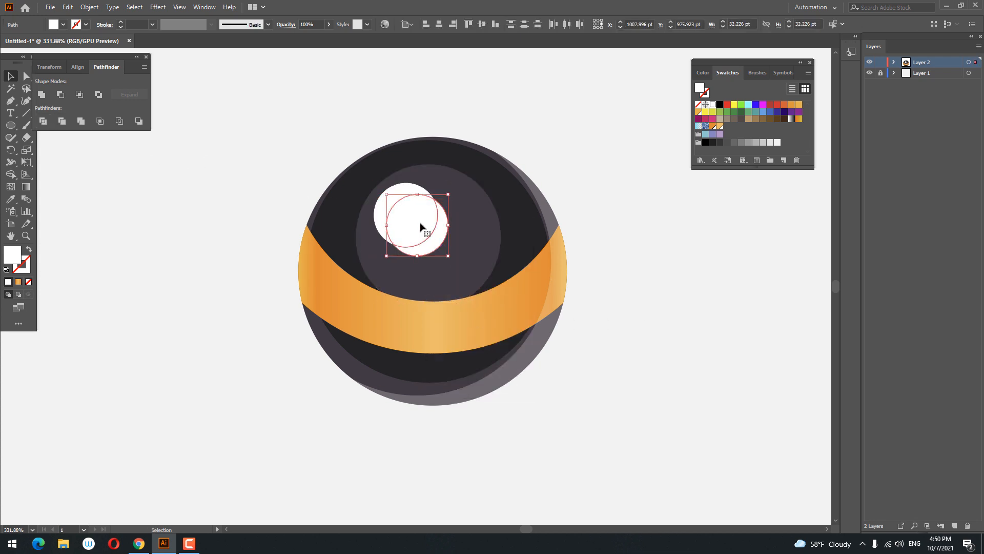
key("Delete")
left_click(410, 213)
key("Delete")
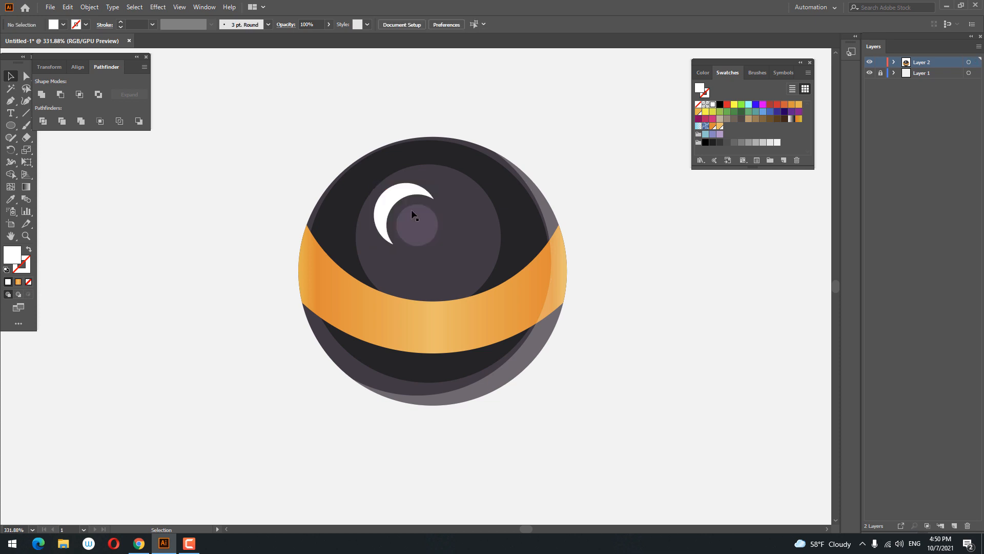
Step: Copy the translucent white overlay's style onto the crescent with the Eyedropper
left_click(395, 197)
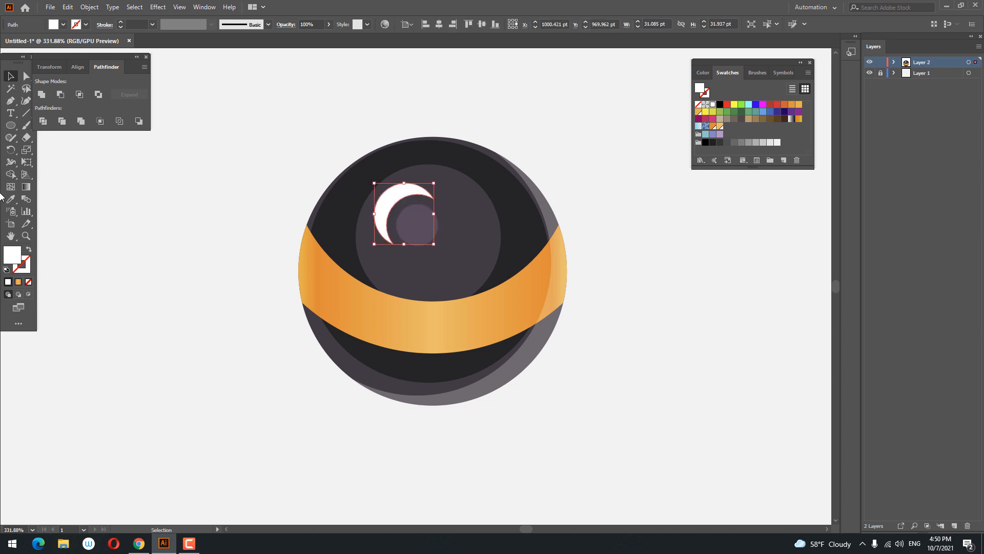
left_click(556, 222)
Step: Draw a white circle about 124 pt across overlapping the planet's right half
key("z")
left_click_drag(773, 228, 500, 341)
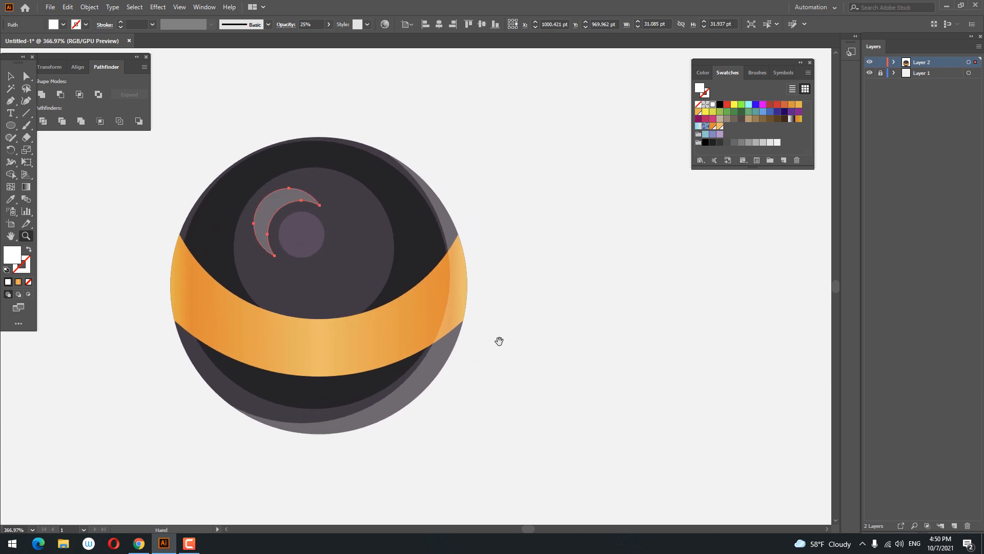
left_click_drag(198, 166, 519, 345)
Step: Paste a copy of that circle in front, shift it right and stretch it to about 152 × 185 pt
left_click(74, 8)
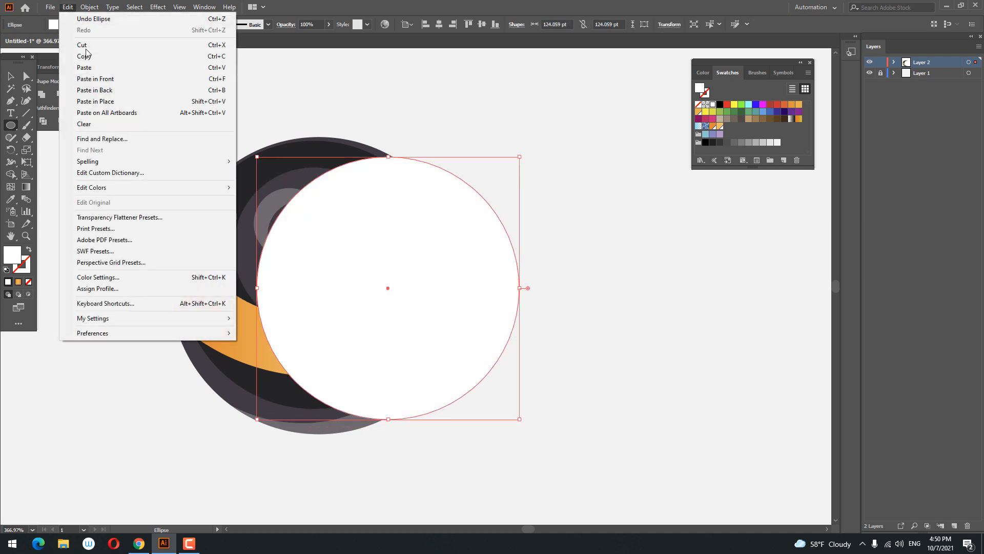
left_click(84, 56)
left_click(68, 7)
left_click(97, 83)
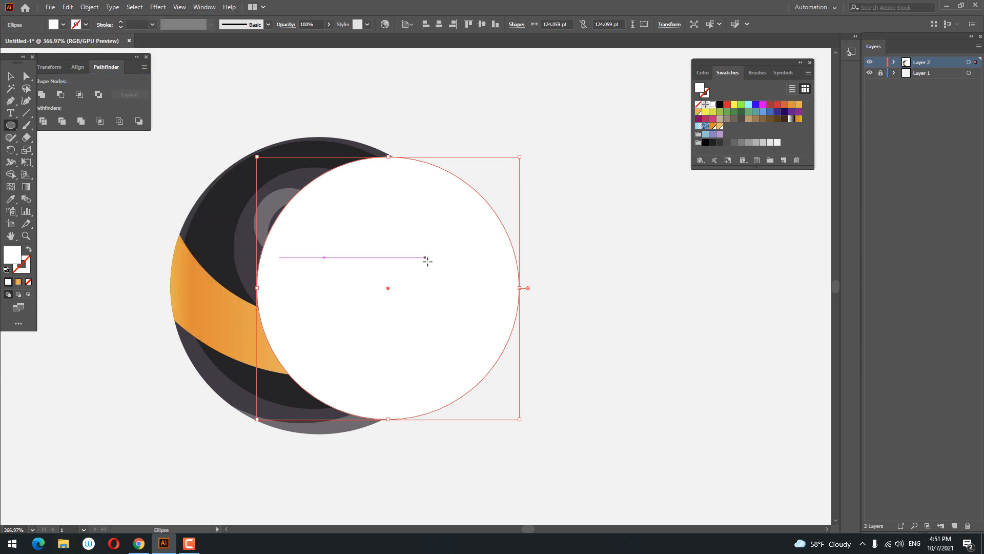
key("v")
left_click_drag(330, 247, 369, 247)
left_click_drag(558, 420, 585, 450)
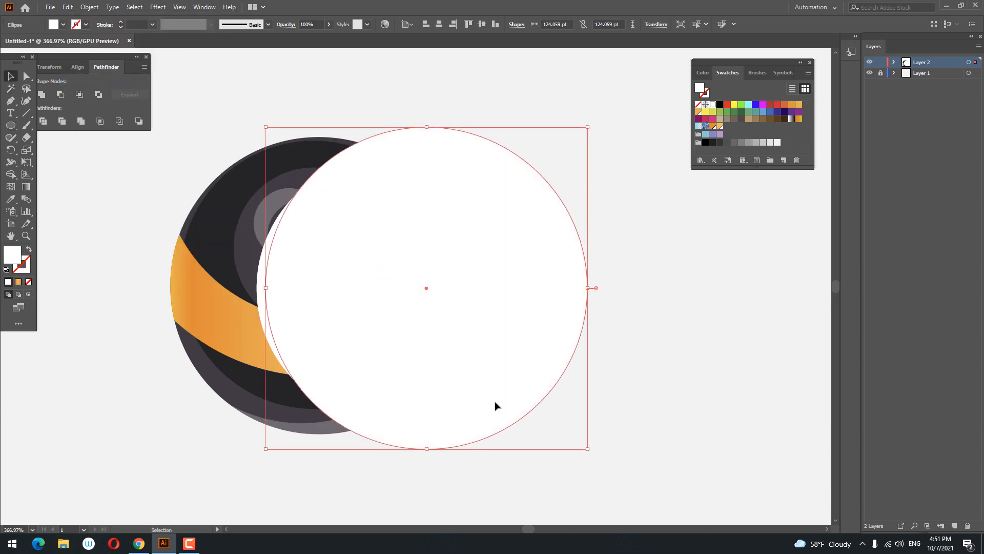
left_click_drag(426, 368, 440, 367)
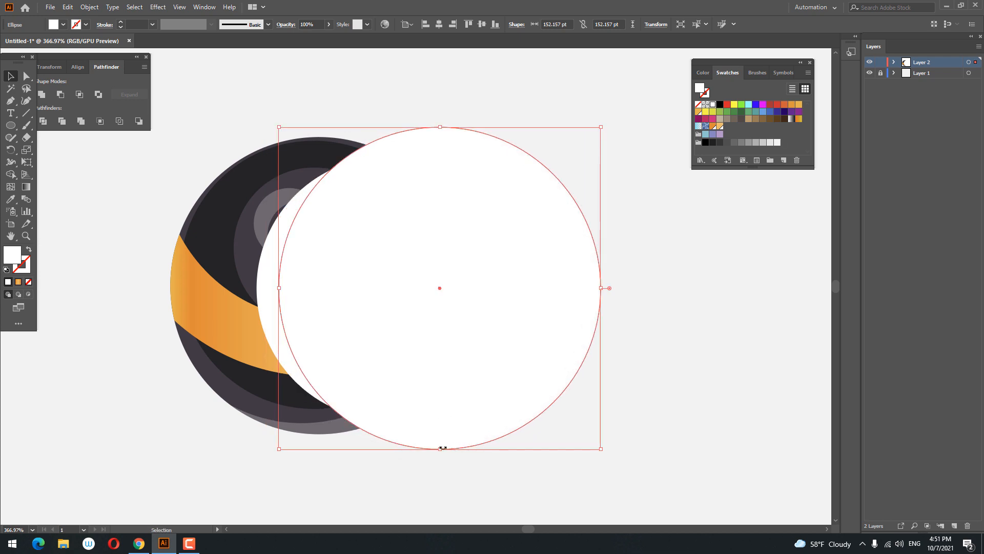
left_click_drag(441, 448, 441, 483)
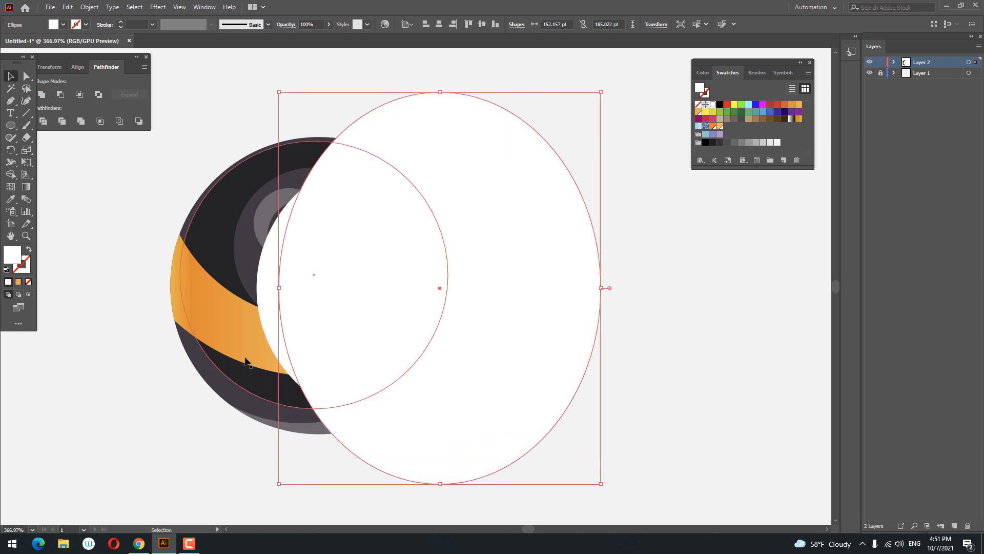
Step: Divide the two overlapping circles, ungroup the result and delete every piece except the thin vertical sliver
left_click(273, 284, "shift")
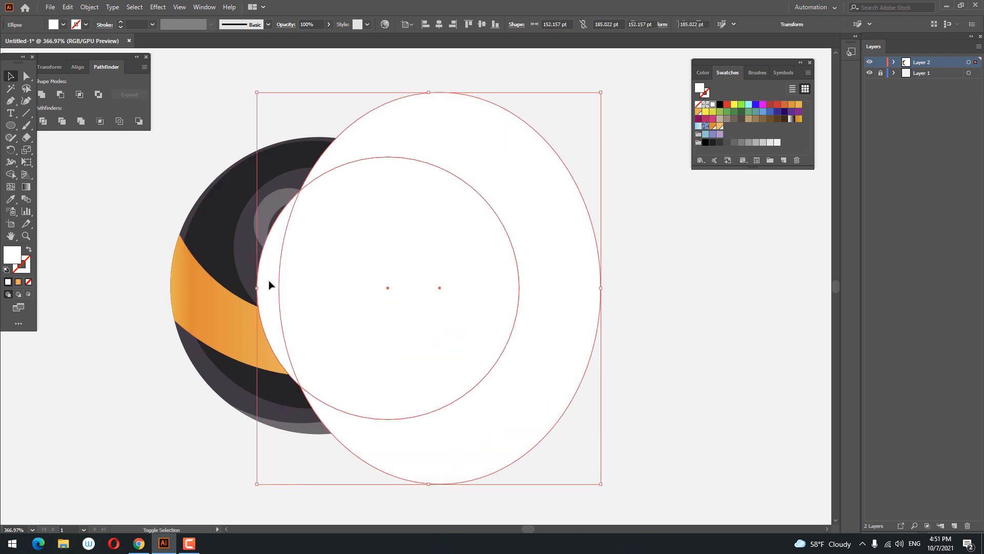
left_click(43, 121)
right_click(416, 221)
left_click(466, 306)
left_click(629, 330)
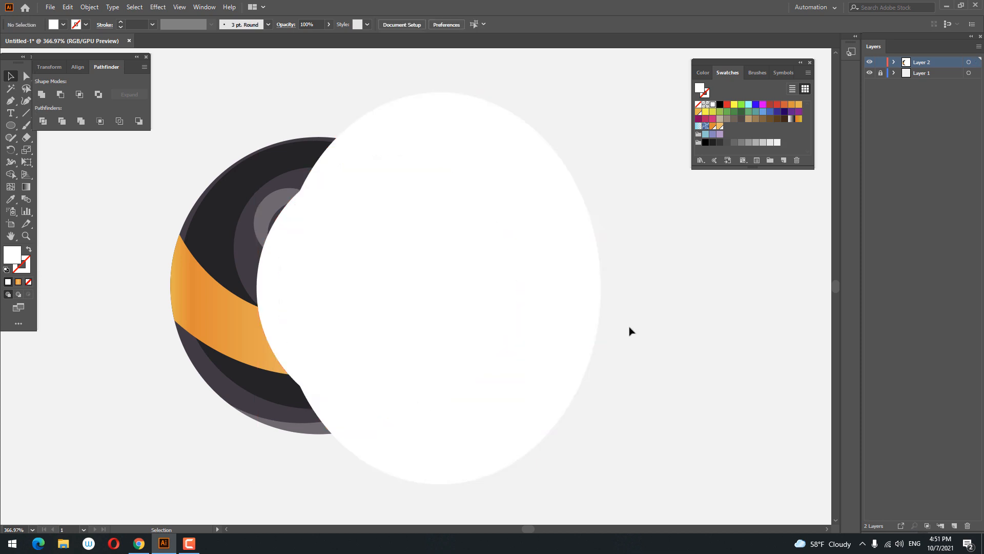
left_click(570, 284)
left_click(473, 283, "shift")
key("Delete")
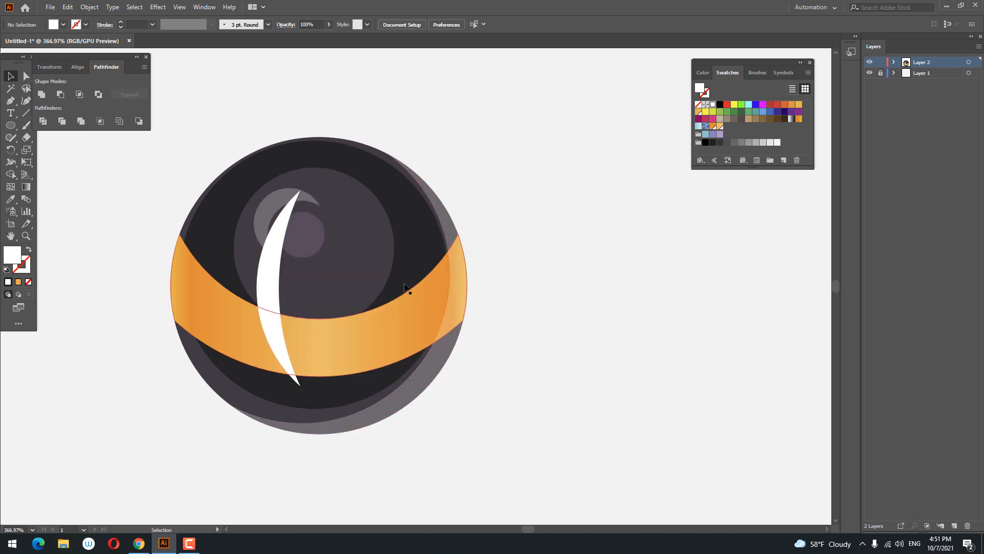
Step: Give the sliver the translucent white overlay style by sampling it with the Eyedropper
left_click(269, 284)
left_click(9, 201)
left_click(296, 234)
key("z")
left_click_drag(400, 236, 393, 266)
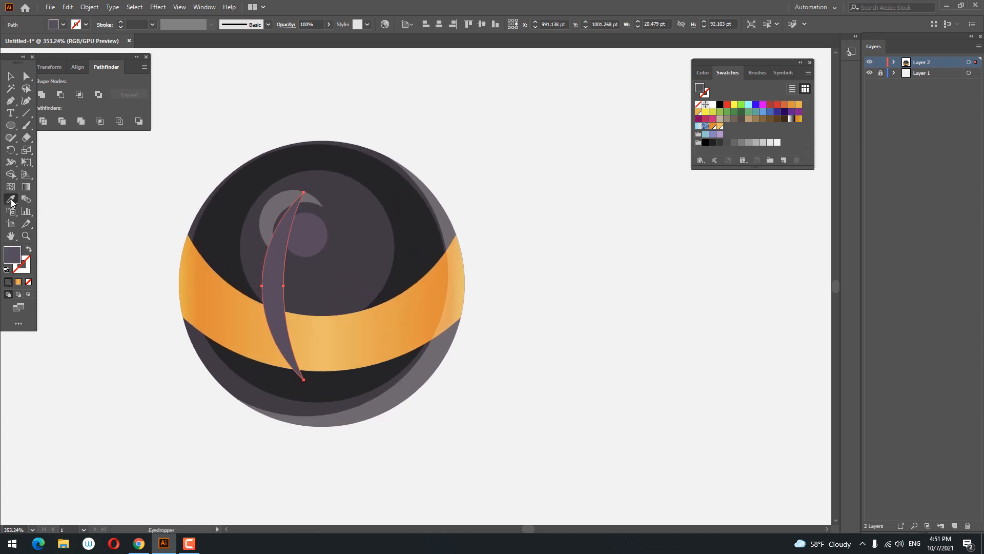
left_click(277, 200)
key("z")
left_click_drag(361, 185, 228, 220)
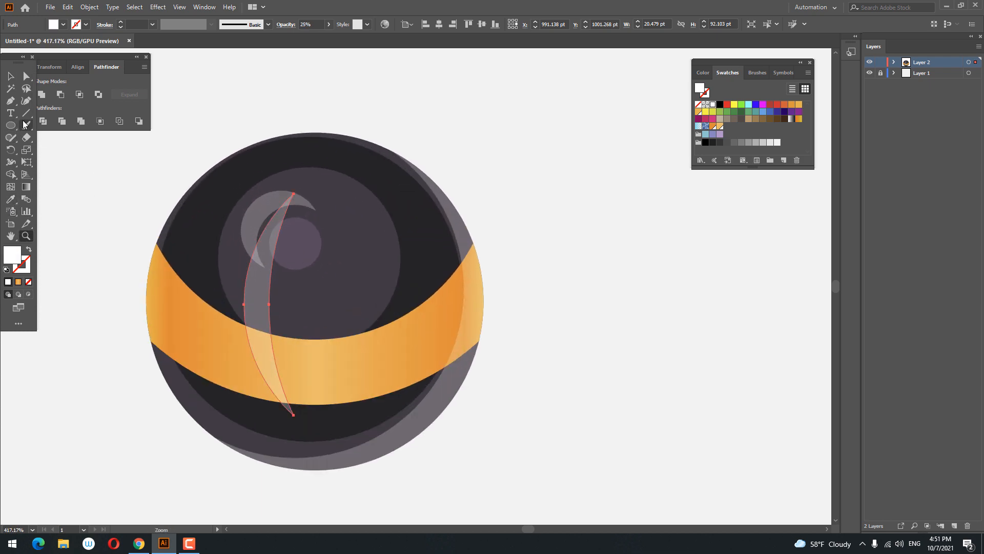
Step: Delete the small crescent highlight near the top of the inner circles
left_click(7, 75)
left_click(263, 197)
key("Delete")
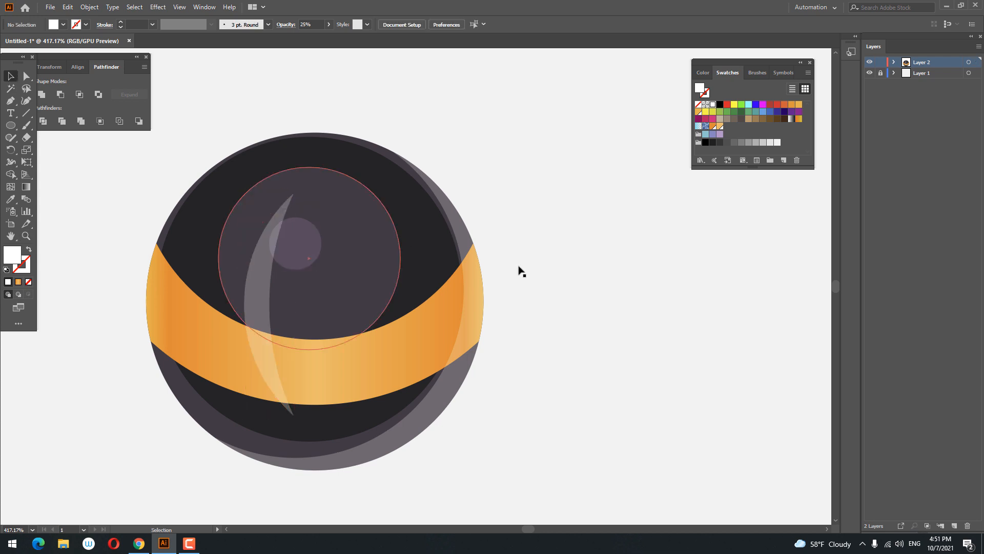
Step: Select and delete the leftover unfilled circle sitting above the planet
key("z")
left_click_drag(548, 251, 473, 293)
left_click_drag(425, 277, 433, 278)
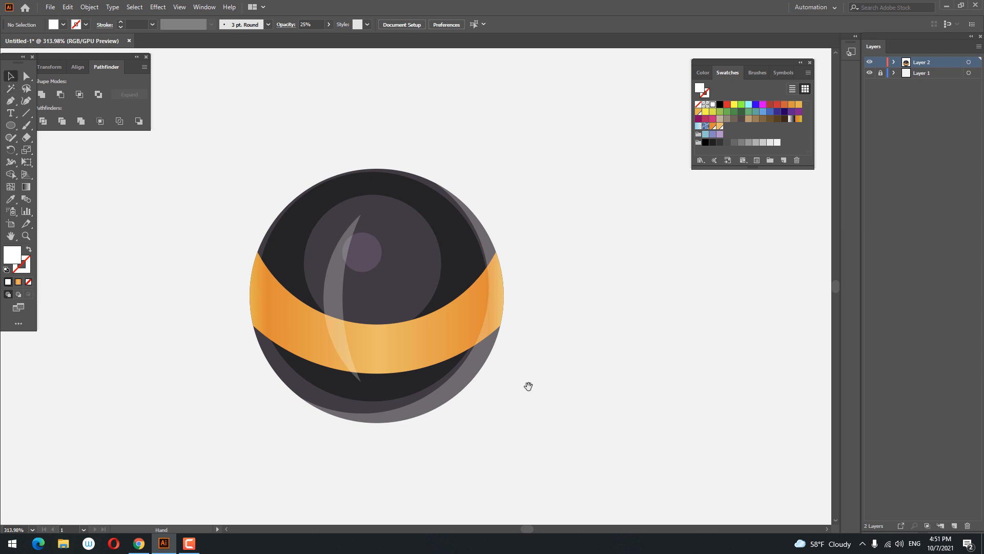
left_click_drag(528, 386, 570, 370)
left_click(347, 261)
left_click(630, 378)
left_click(342, 223)
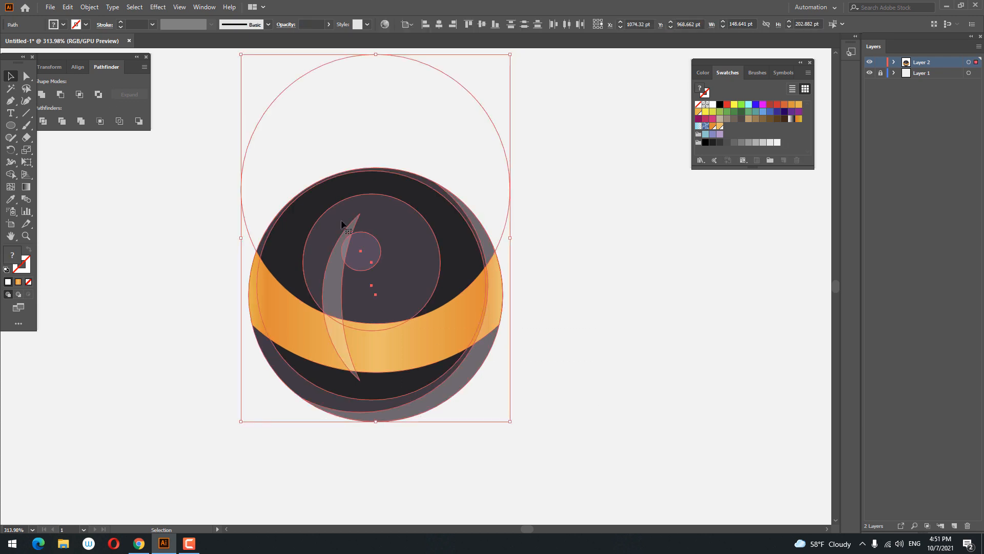
left_click_drag(539, 153, 422, 125)
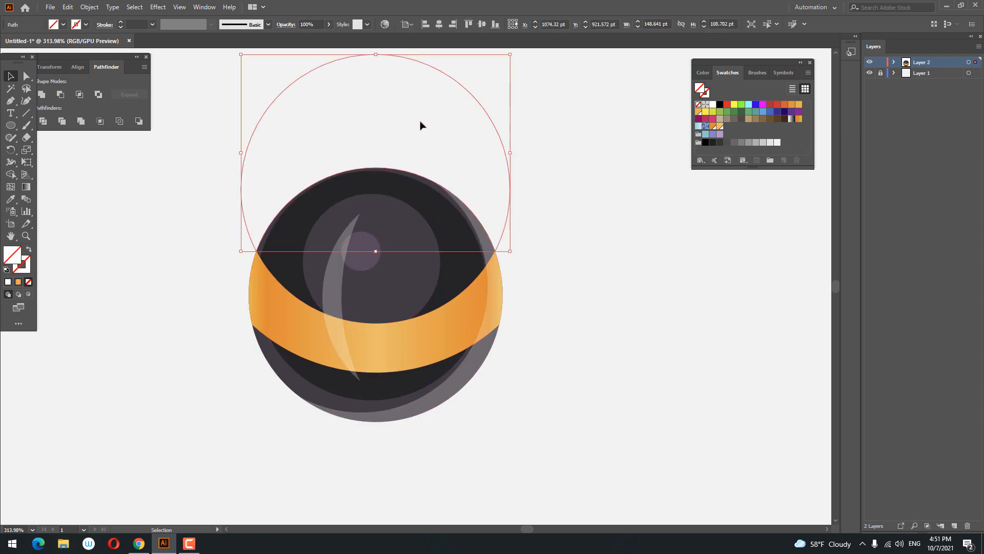
key("Delete")
Step: Select all parts of the planet and group them
left_click(474, 281)
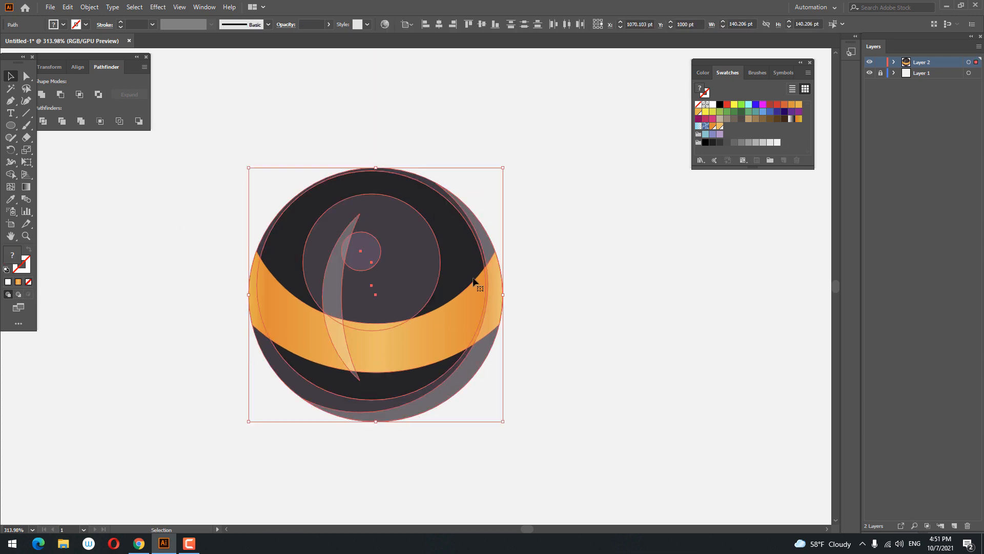
right_click(448, 263)
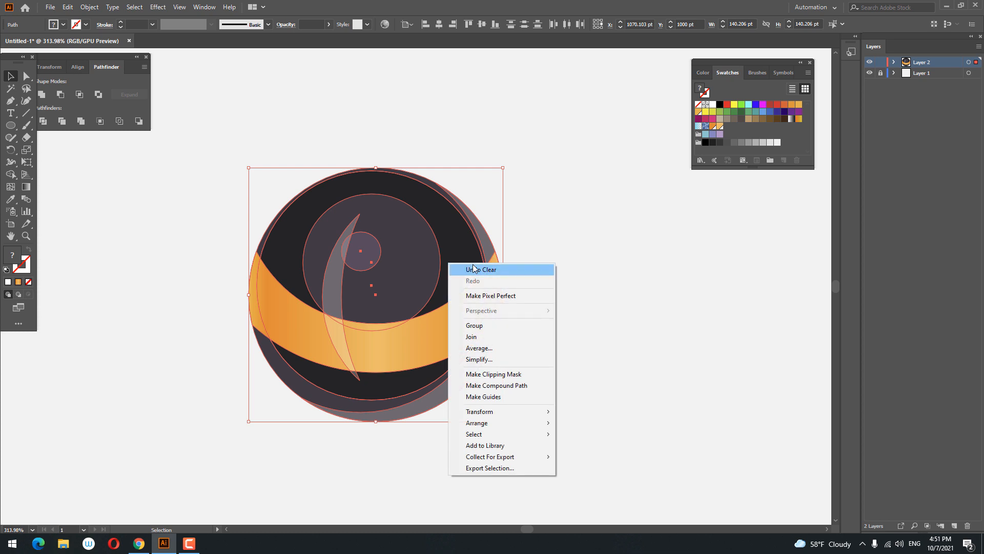
left_click(488, 328)
left_click(558, 328)
Step: Draw a flat ellipse about 44 × 11 pt above the planet and fill it light grey
key("z")
left_click_drag(554, 281, 516, 321)
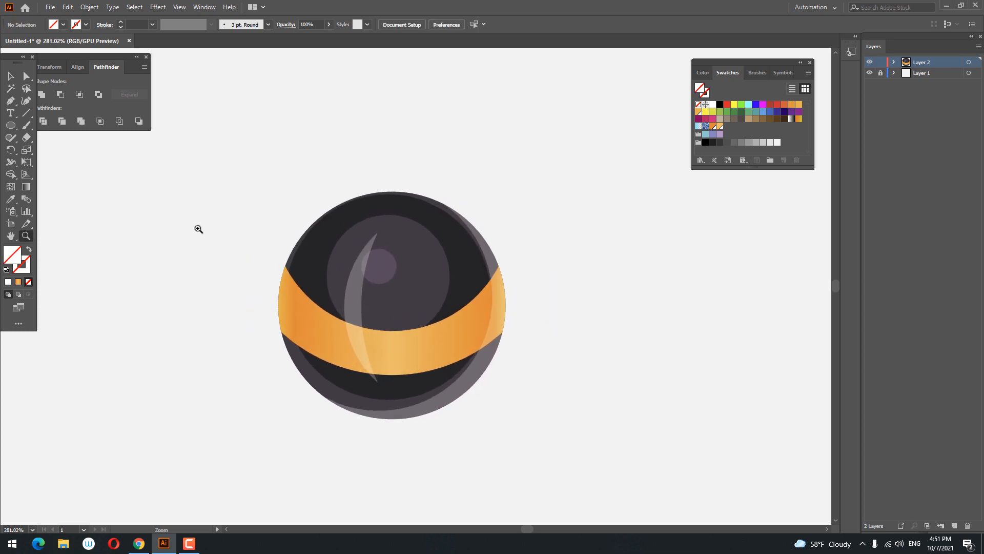
left_click_drag(340, 114, 412, 132)
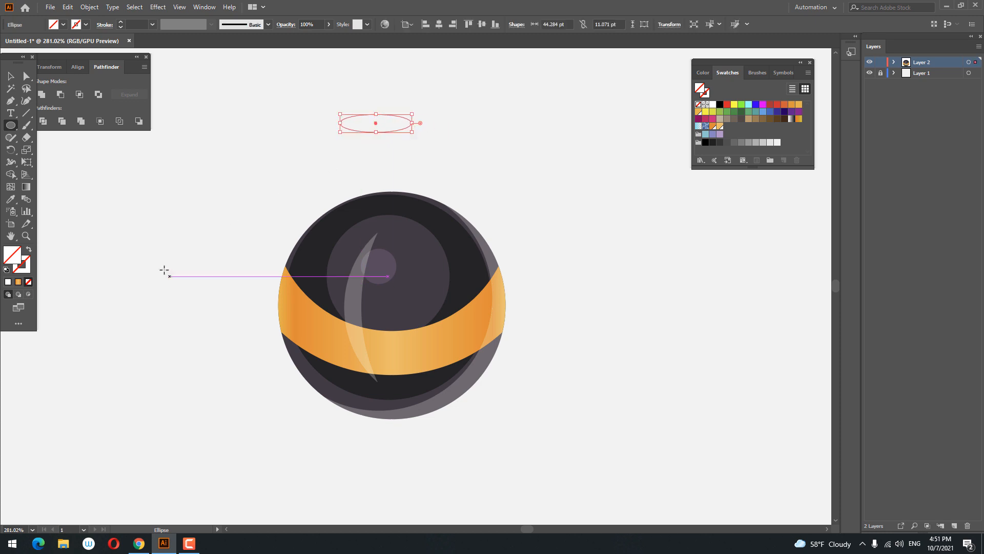
double_click(16, 259)
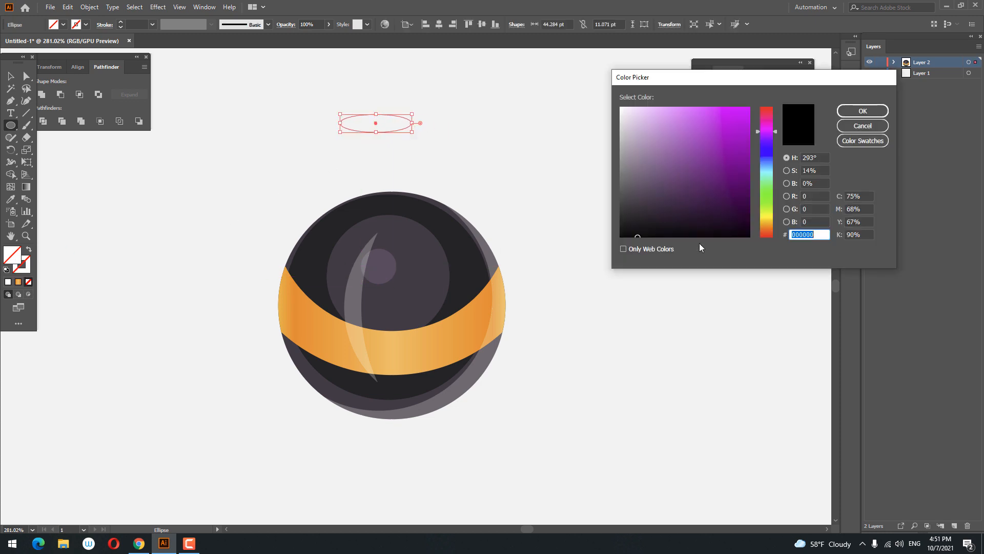
left_click(622, 136)
left_click(863, 111)
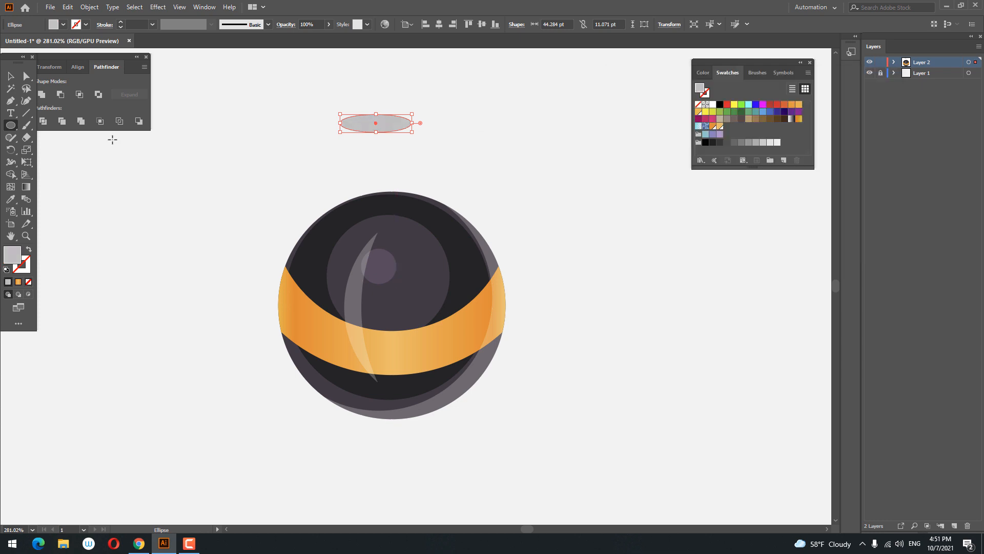
Step: Move the grey ellipse down closer to the planet's top
left_click(9, 78)
left_click(440, 24)
left_click(426, 145)
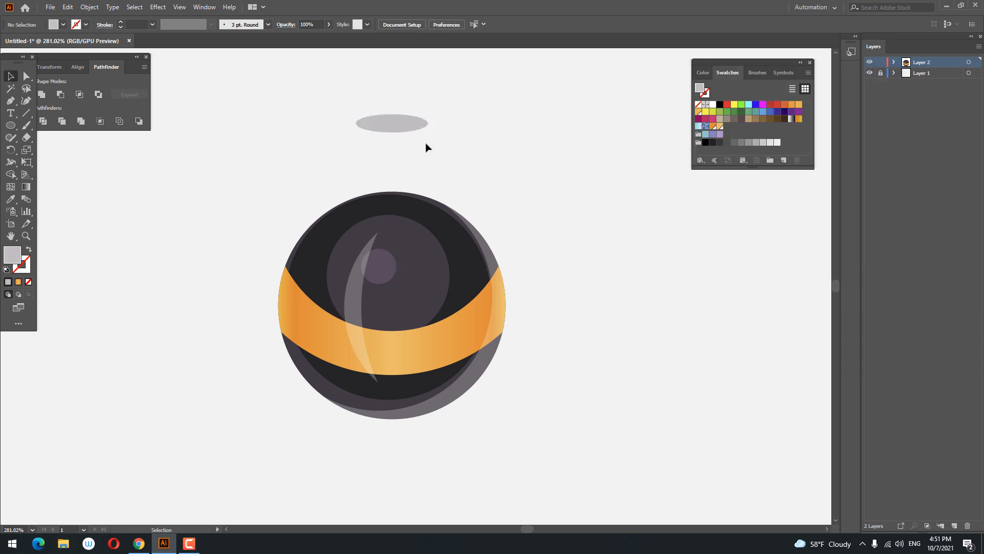
left_click_drag(423, 124, 424, 175)
scroll(424, 175, "up", 4)
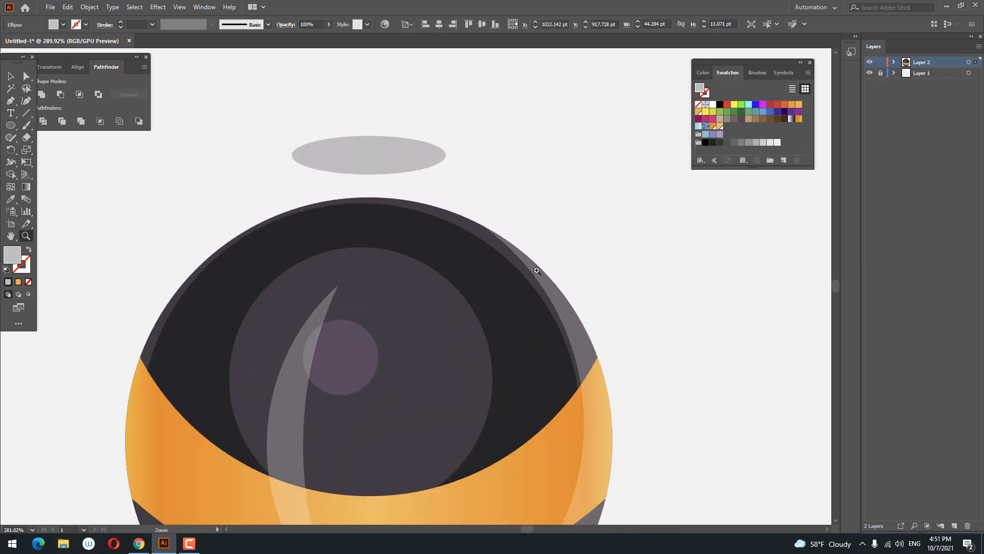
Step: Paste a copy of the grey ellipse in front and move it down onto the planet's top edge
left_click(67, 8)
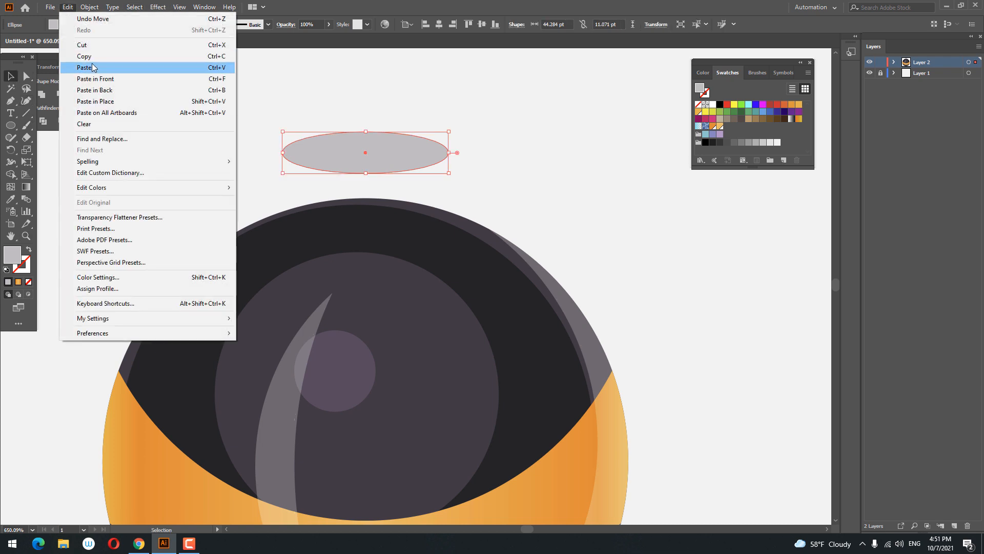
left_click(86, 57)
left_click(67, 8)
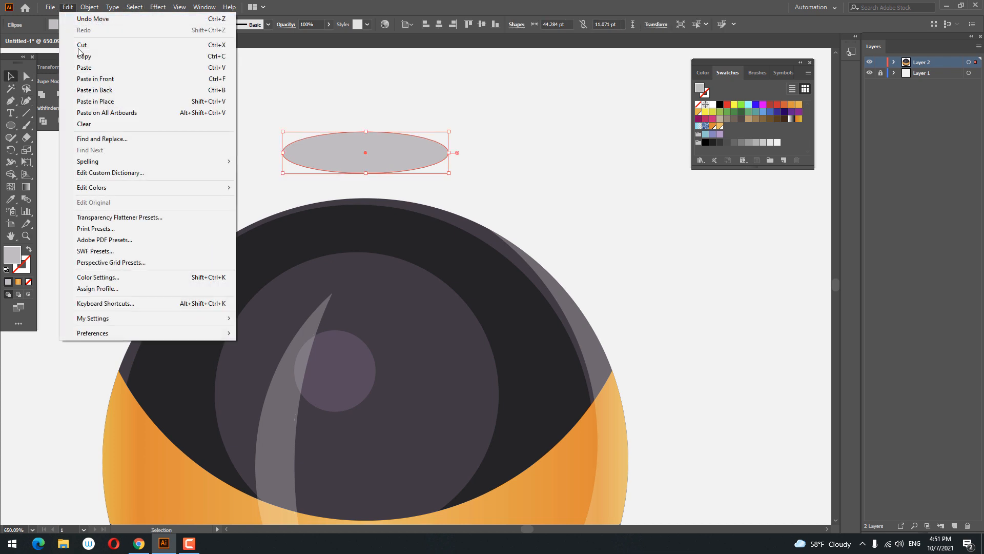
left_click(117, 80)
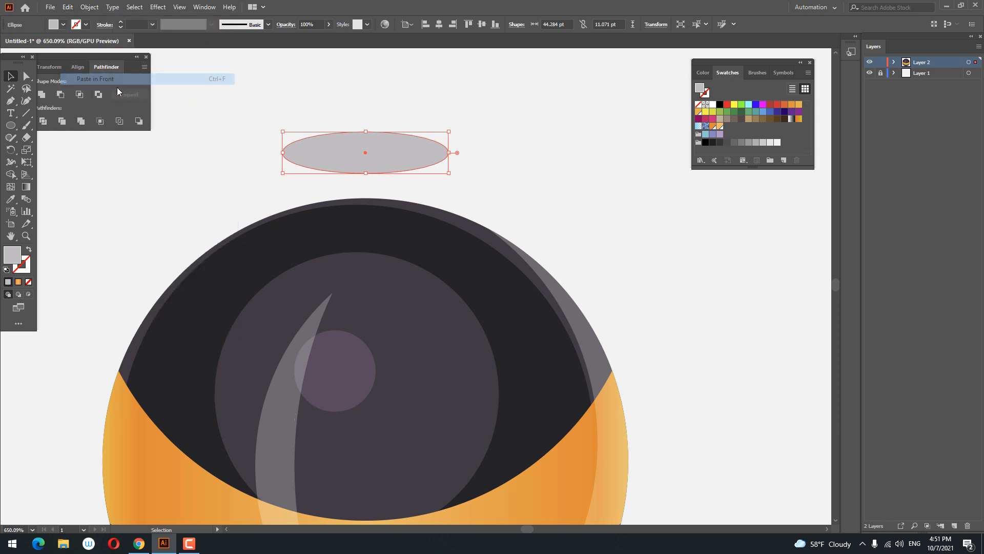
left_click_drag(404, 170, 405, 227)
Step: Zoom in and draw a four-point path with the Pen tool joining the sides of the two grey ellipses
key("z")
left_click(398, 134)
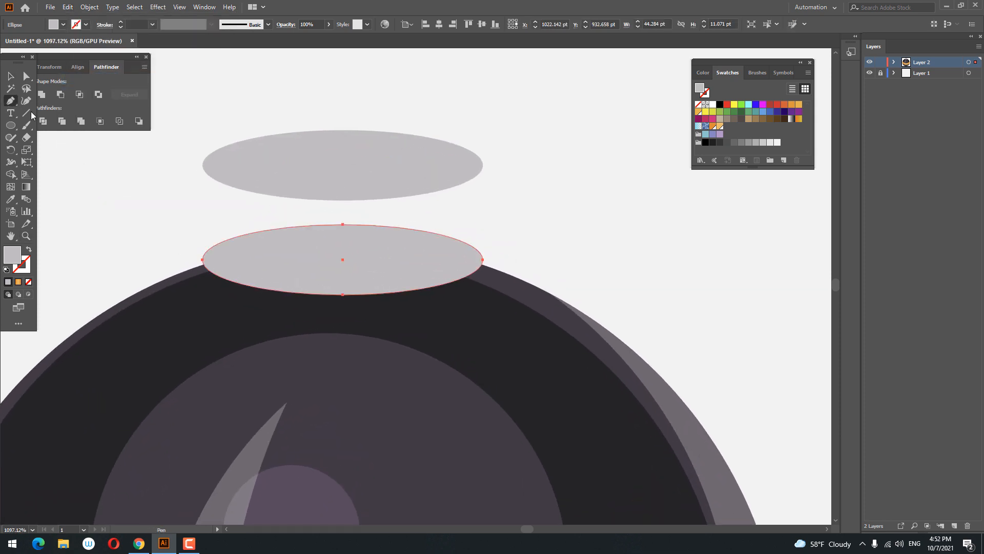
left_click(202, 165)
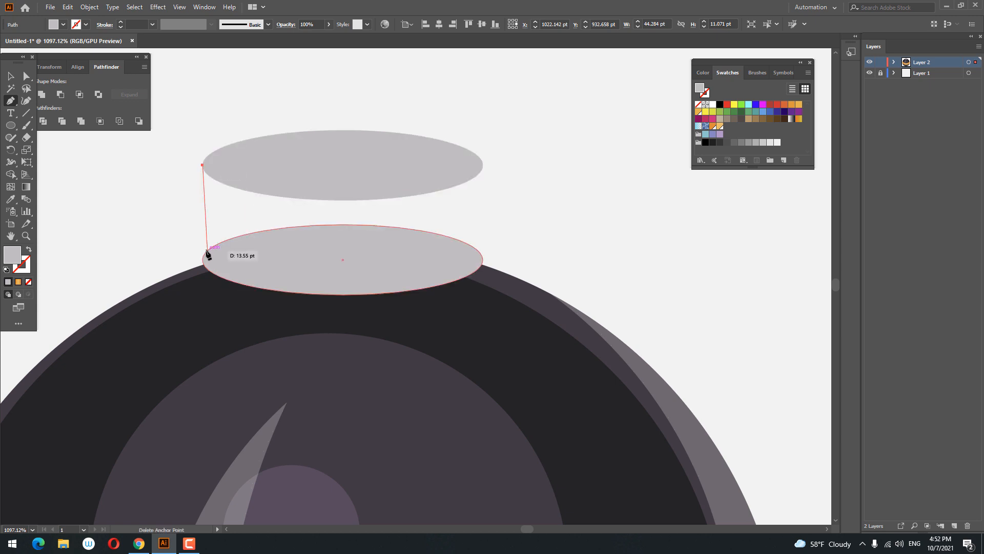
left_click(204, 260)
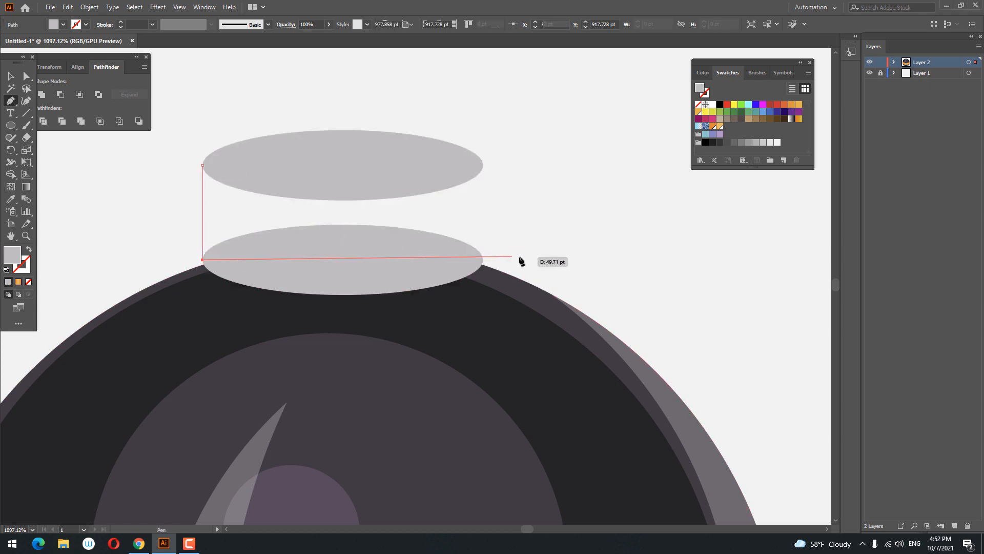
left_click(482, 260)
left_click(482, 165)
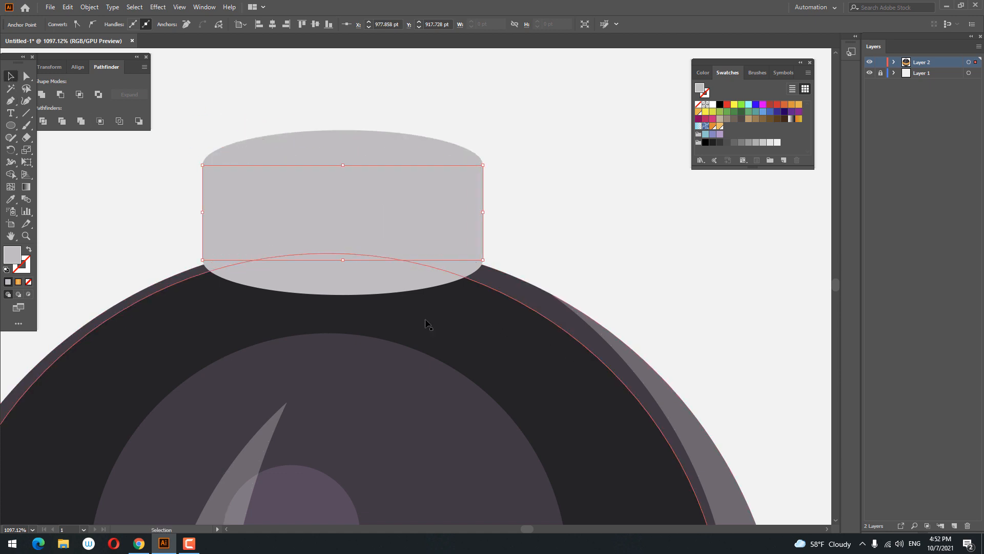
Step: Unite the path with the lower ellipse into a cylinder body and give it a slightly darker greyish-purple fill
left_click(370, 281, "shift")
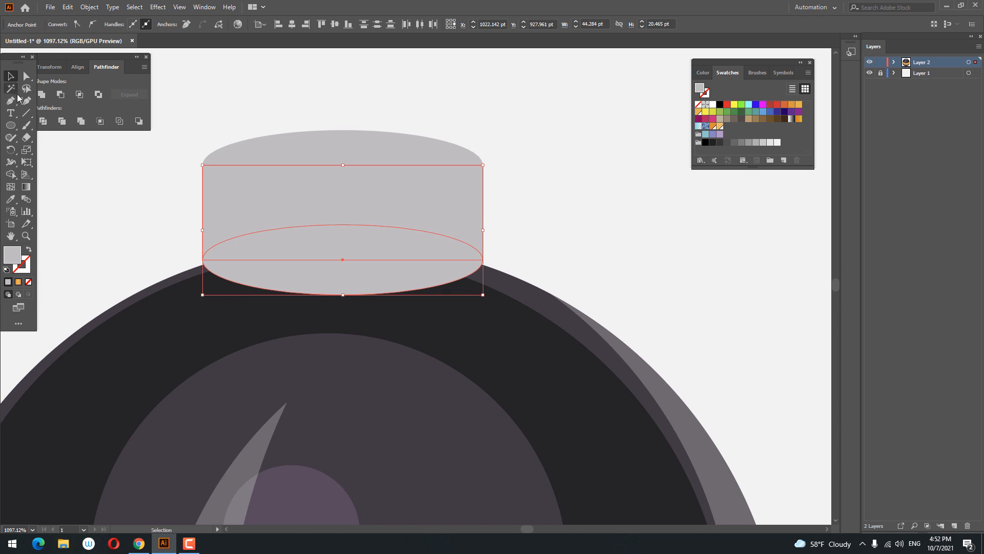
left_click(42, 95)
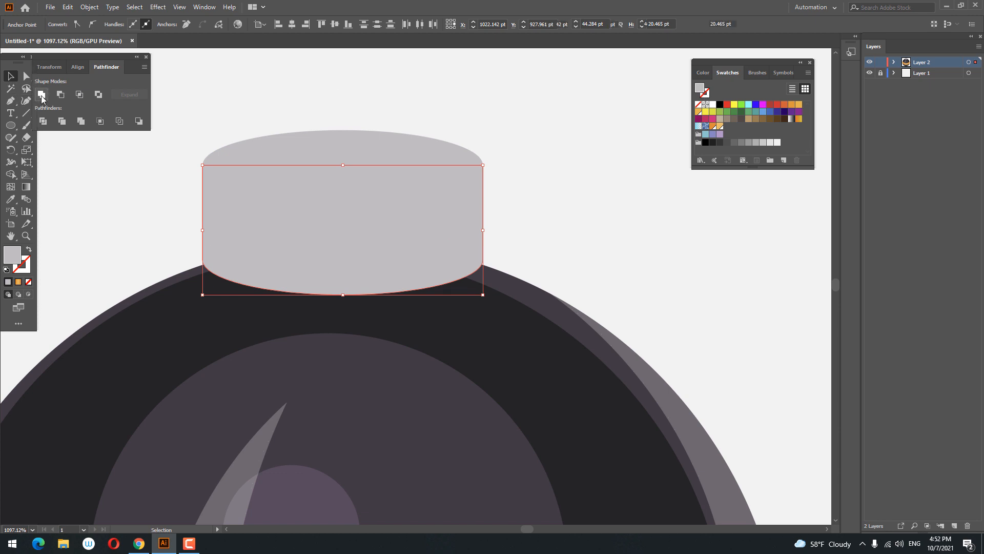
double_click(16, 259)
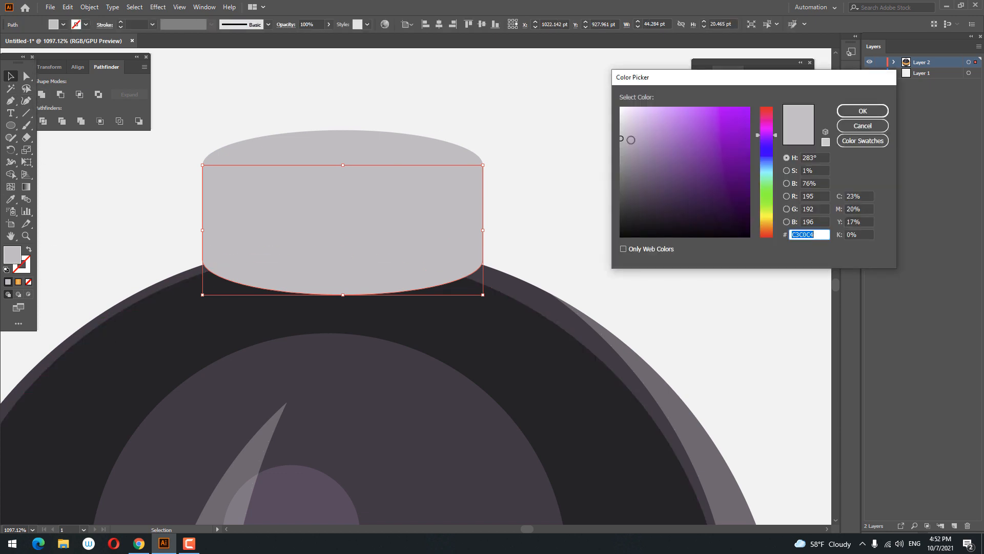
left_click_drag(625, 141, 625, 150)
left_click(860, 110)
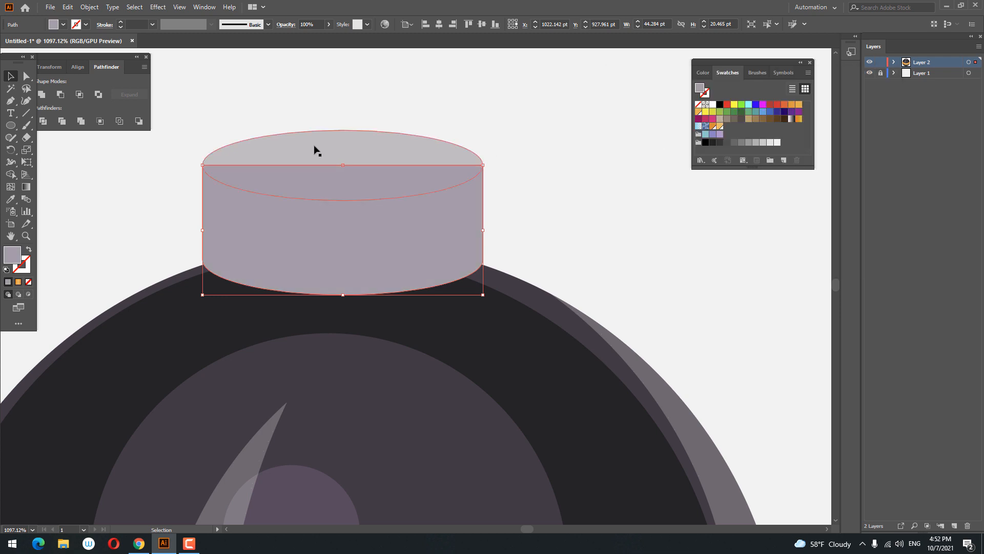
Step: Bring the top grey ellipse to the front of the cylinder body
left_click(369, 158)
right_click(371, 141)
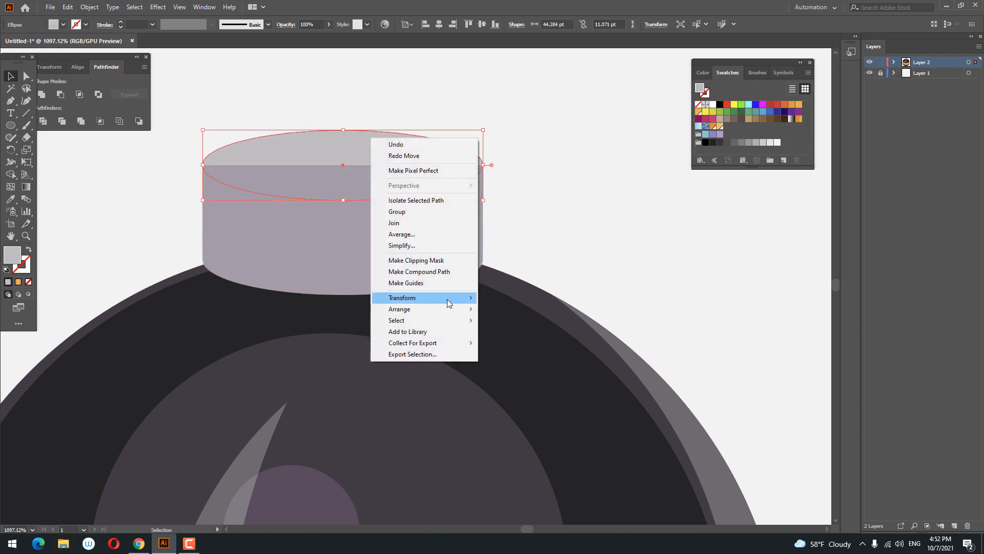
mouse_move(410, 308)
left_click(513, 308)
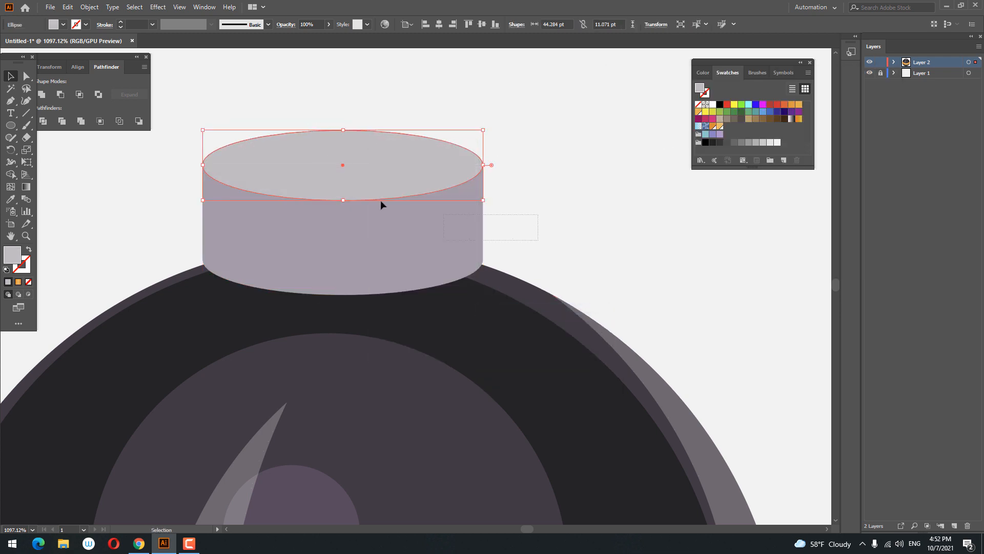
Step: Zoom in on the cylinder, paste a copy of the top ellipse in front and lighten its fill to a pale grey
left_click(496, 176)
left_click_drag(483, 213, 487, 143)
left_click(586, 176)
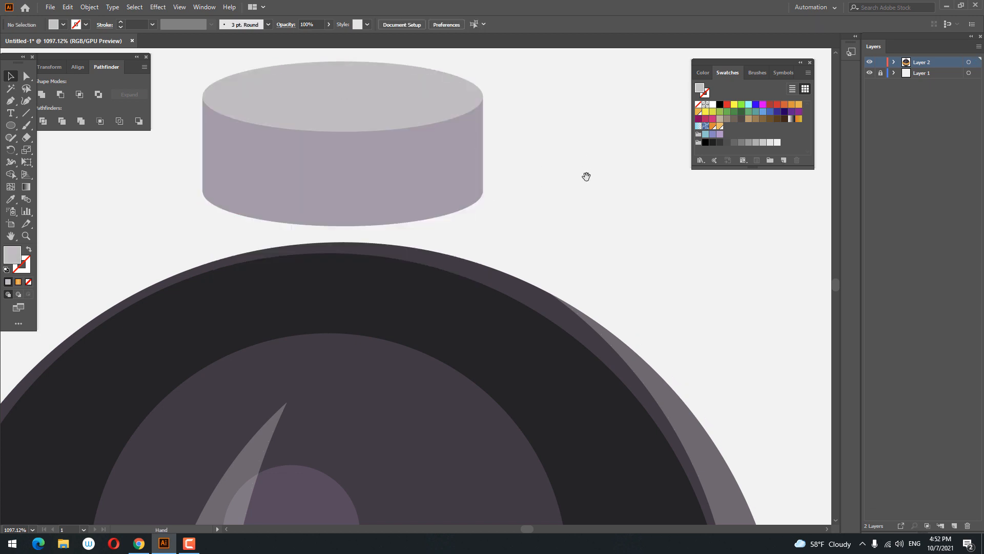
left_click_drag(587, 176, 602, 243)
left_click_drag(332, 173, 472, 244)
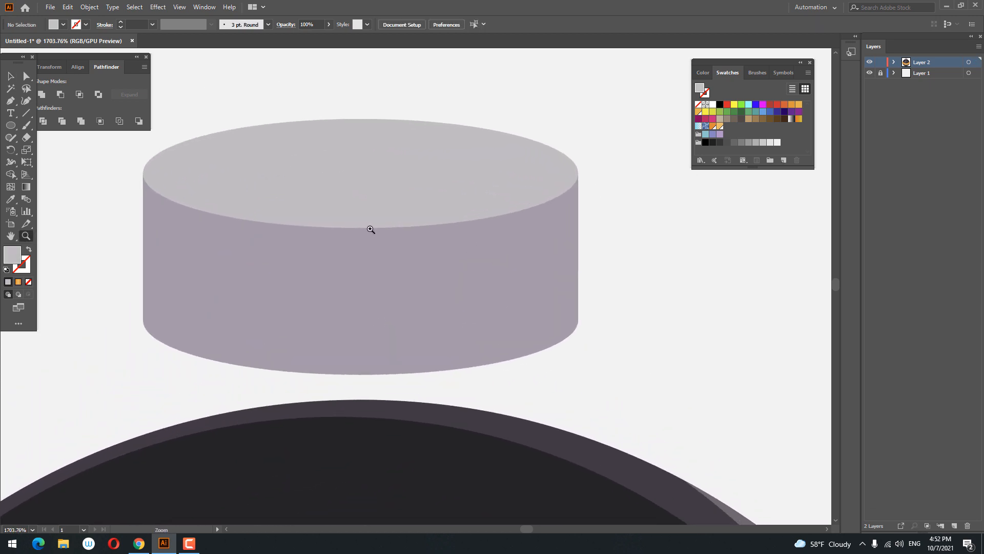
left_click_drag(582, 308, 582, 308)
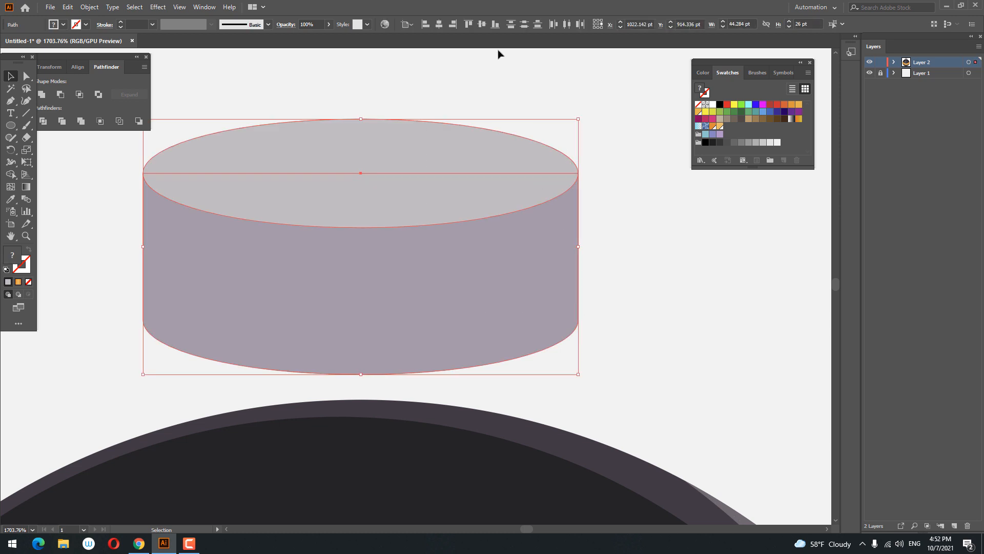
left_click(647, 226)
mouse_move(651, 301)
left_mouse_down()
mouse_move(644, 277)
mouse_move(655, 285)
left_mouse_up()
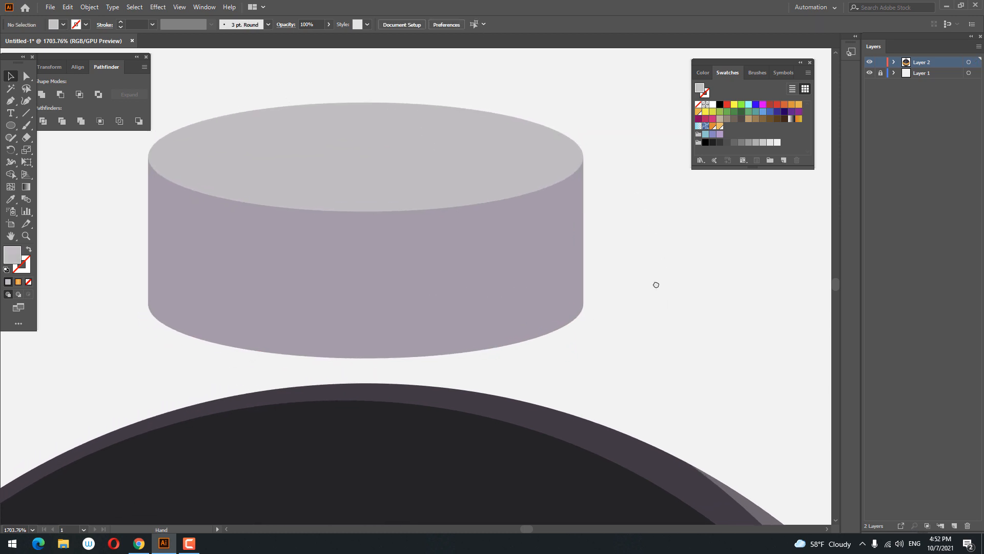
left_click(277, 163)
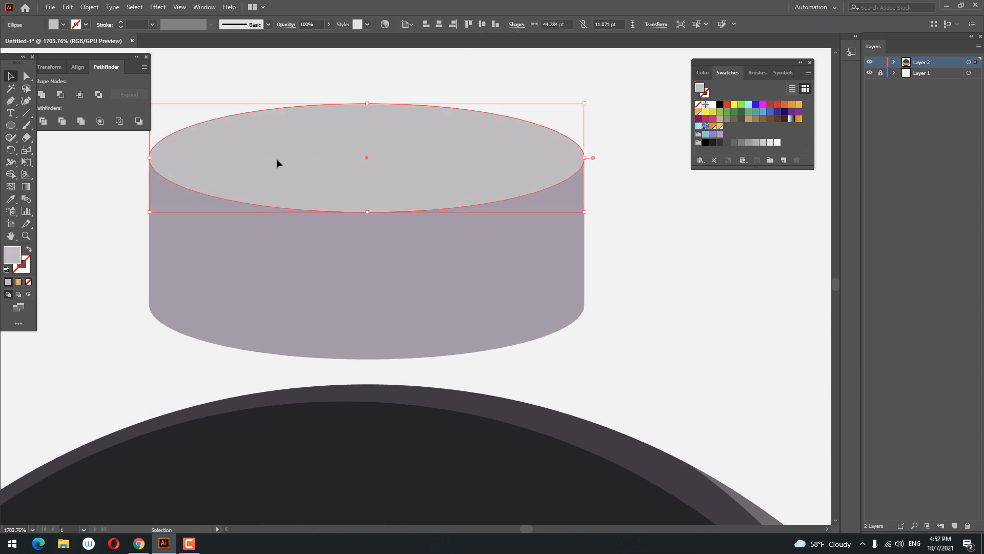
left_click(68, 7)
left_click(114, 57)
left_click(68, 7)
left_click(127, 79)
double_click(12, 255)
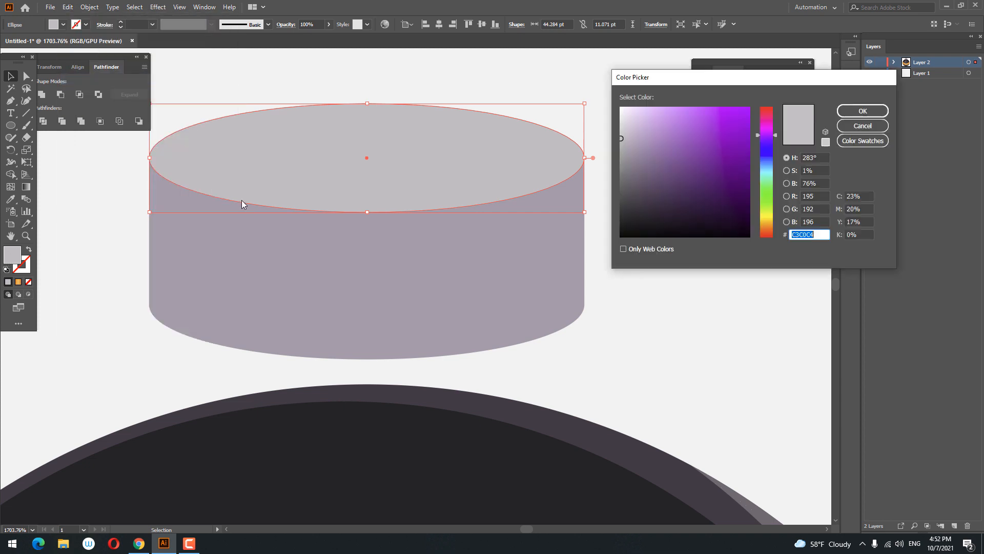
left_click_drag(634, 132, 618, 119)
left_click(852, 111)
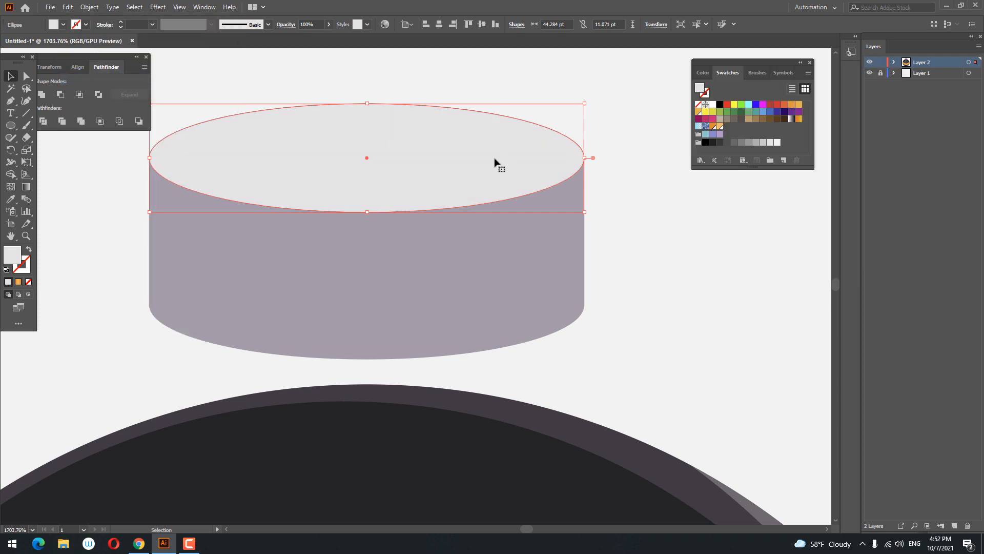
Step: Paste another copy of the pale ellipse in front, shift it slightly up and stretch it wider
left_click(70, 9)
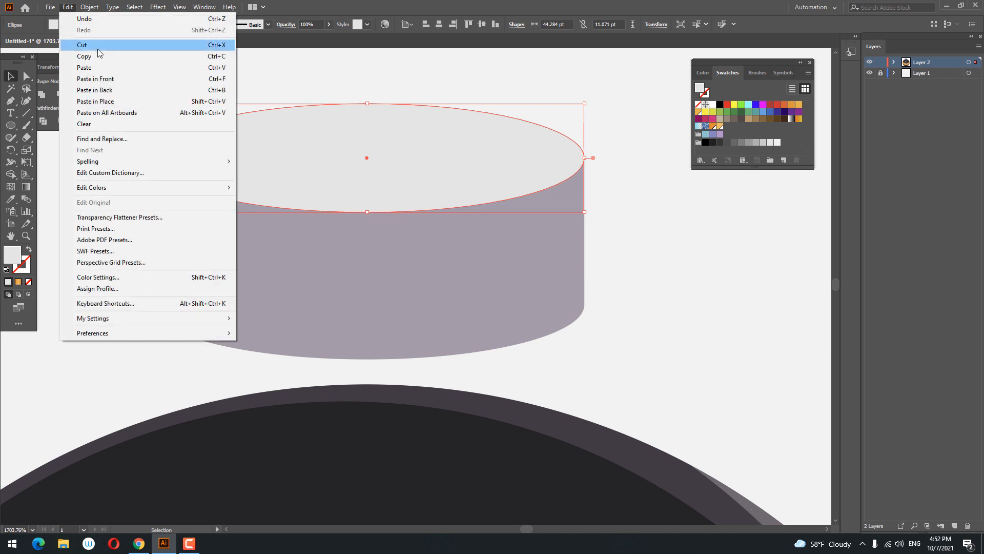
left_click(97, 55)
left_click(71, 9)
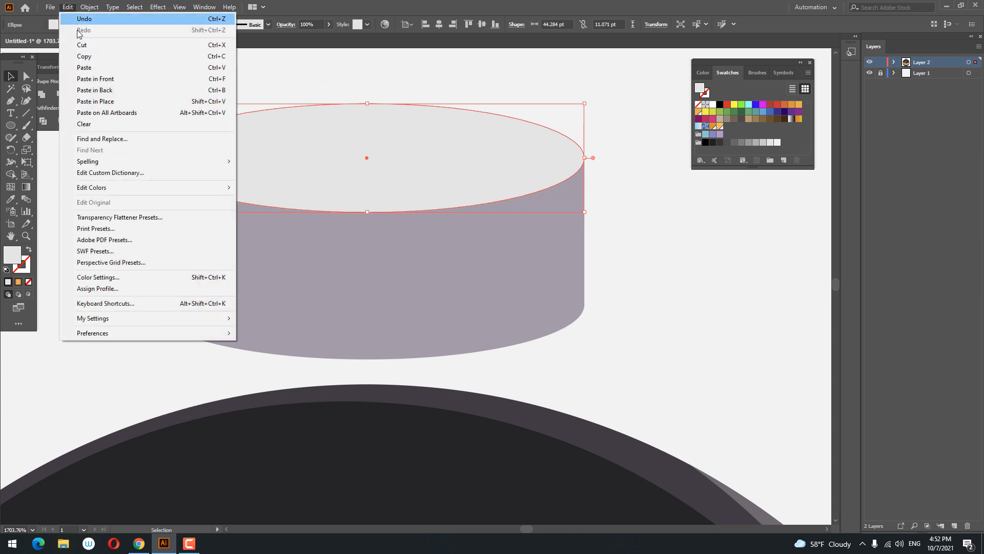
left_click(103, 76)
left_click_drag(455, 178, 451, 169)
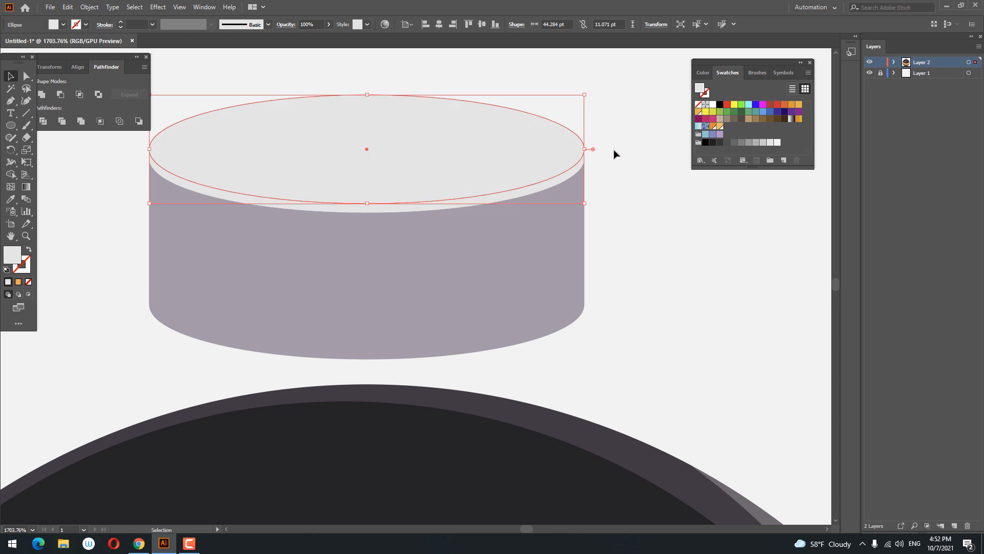
left_click_drag(585, 149, 604, 149)
Step: Divide the two pale ellipses and delete the leftover pieces, leaving a thin light rim along the top face's front edge
left_click(413, 210, "shift")
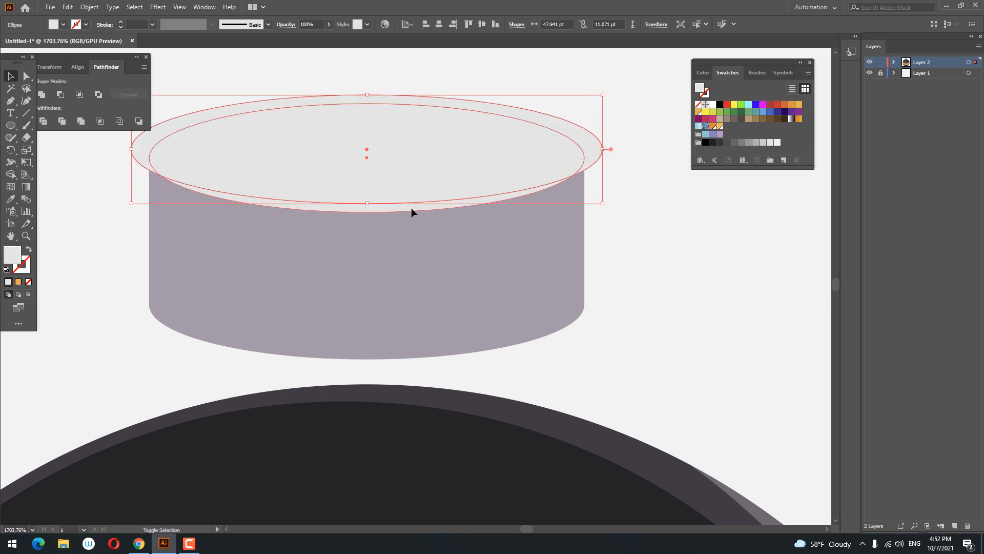
left_click(39, 121)
right_click(367, 181)
left_click(380, 187)
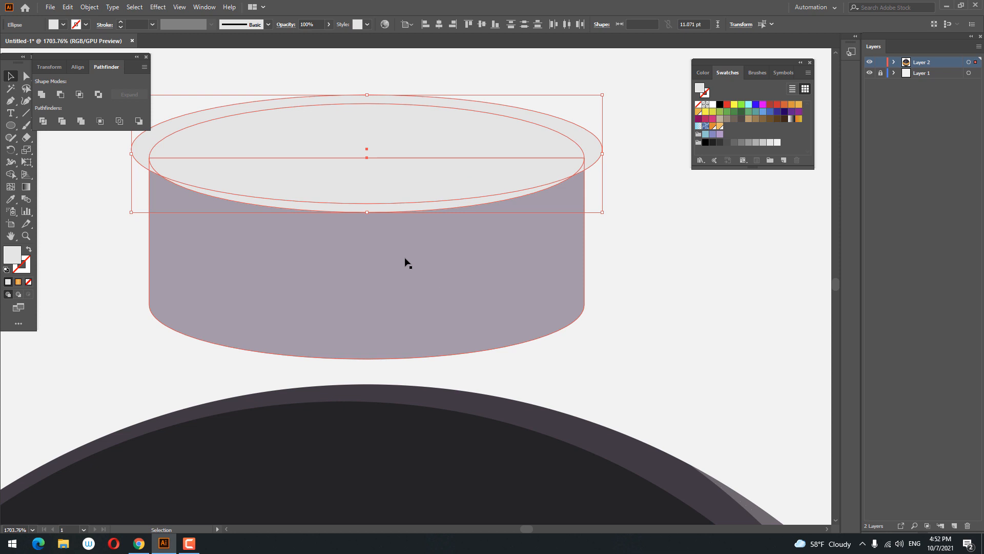
left_click(44, 122)
right_click(405, 171)
left_click(451, 258)
left_click(608, 200)
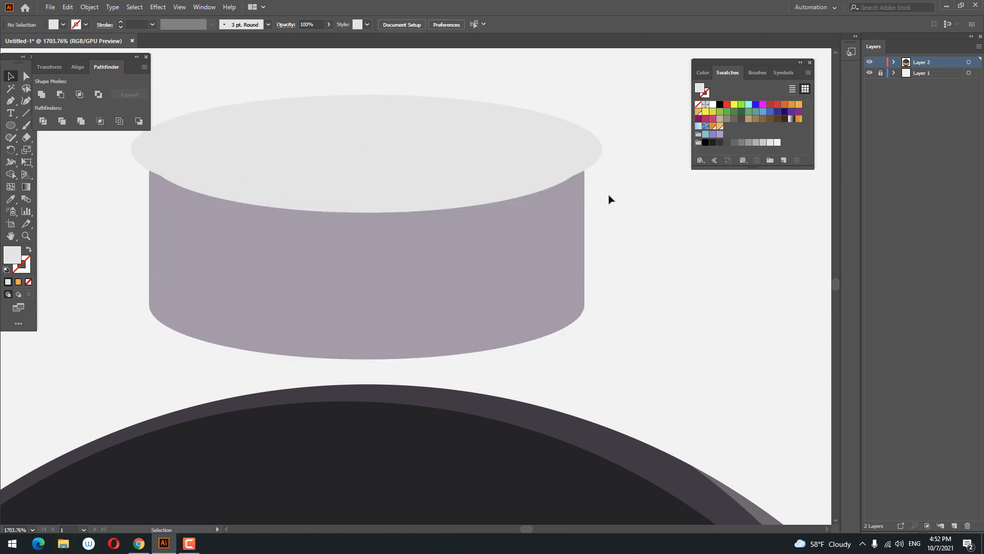
left_click(589, 151)
key("Delete")
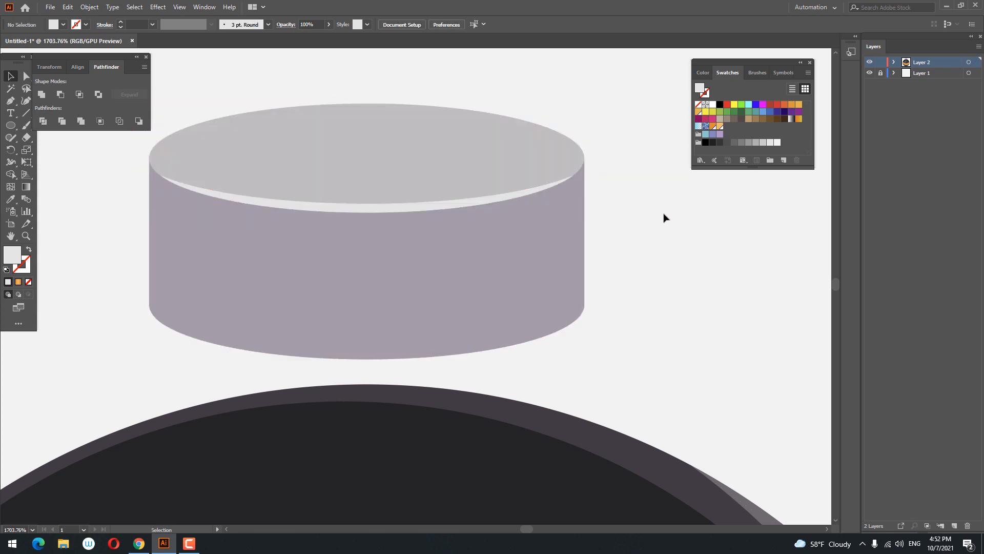
Step: Draw a rectangle about 16 × 24 pt over the right part of the cylinder
key("z")
left_click_drag(574, 168, 568, 211)
mouse_move(487, 220)
left_mouse_down()
mouse_move(492, 207)
mouse_move(496, 220)
left_mouse_up()
right_click(10, 125)
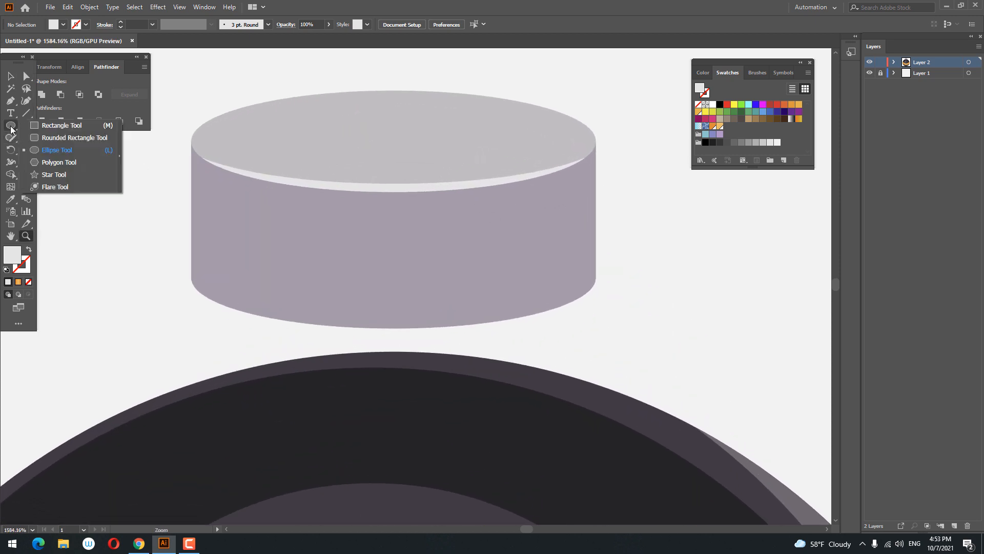
left_click(47, 124)
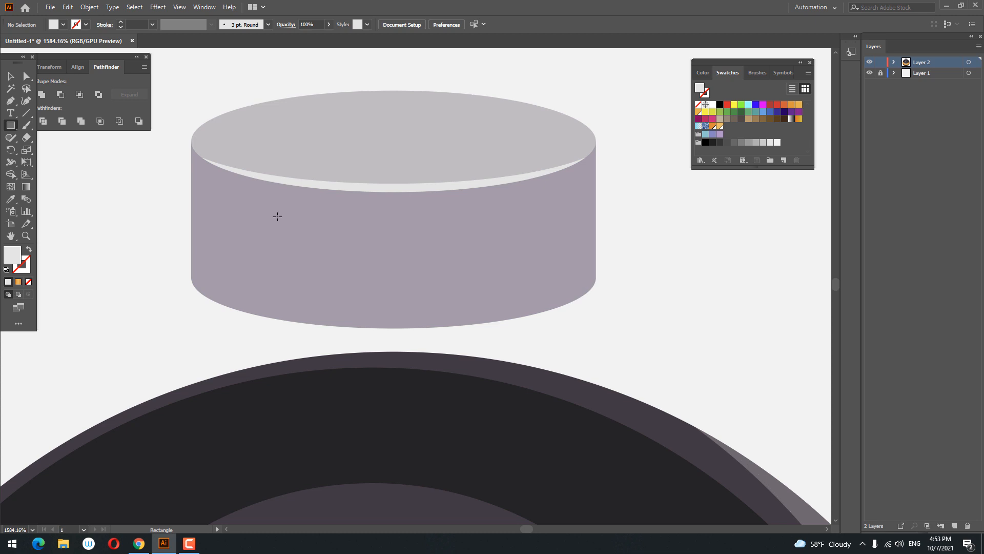
left_click_drag(414, 140, 558, 361)
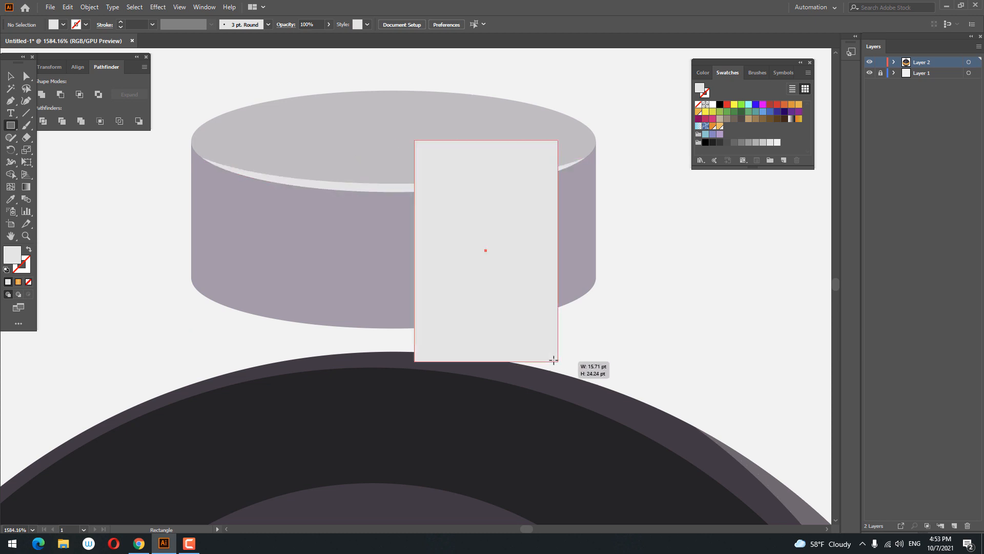
Step: Sample the cylinder body's colour onto the rectangle with the Eyedropper and darken it to #847E87
left_click(10, 201)
left_click(224, 245)
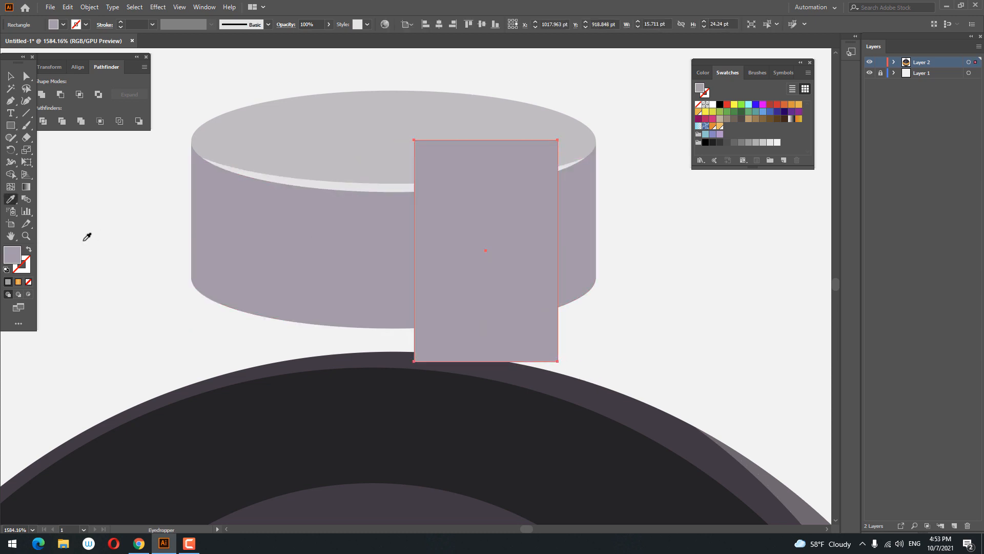
double_click(9, 258)
left_click_drag(629, 154, 629, 168)
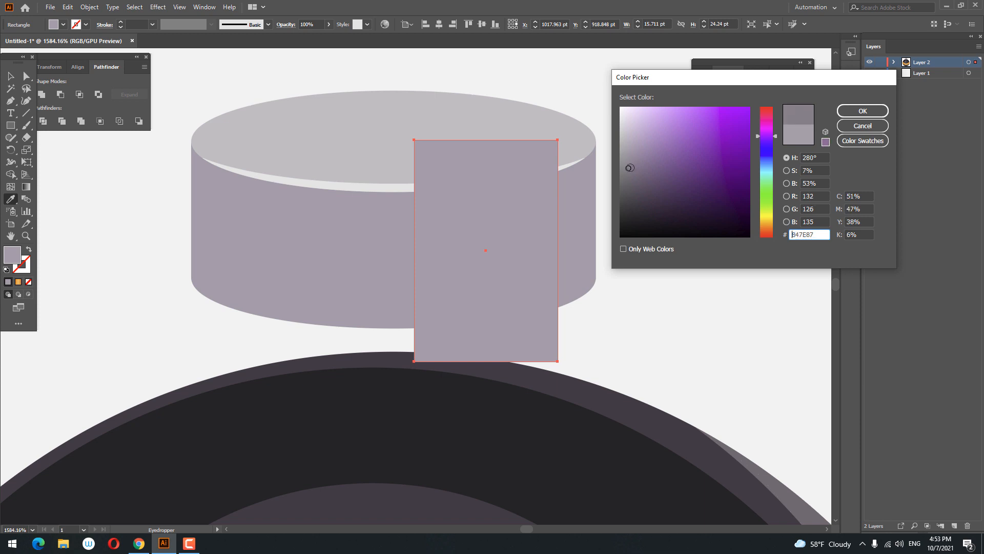
left_click(877, 113)
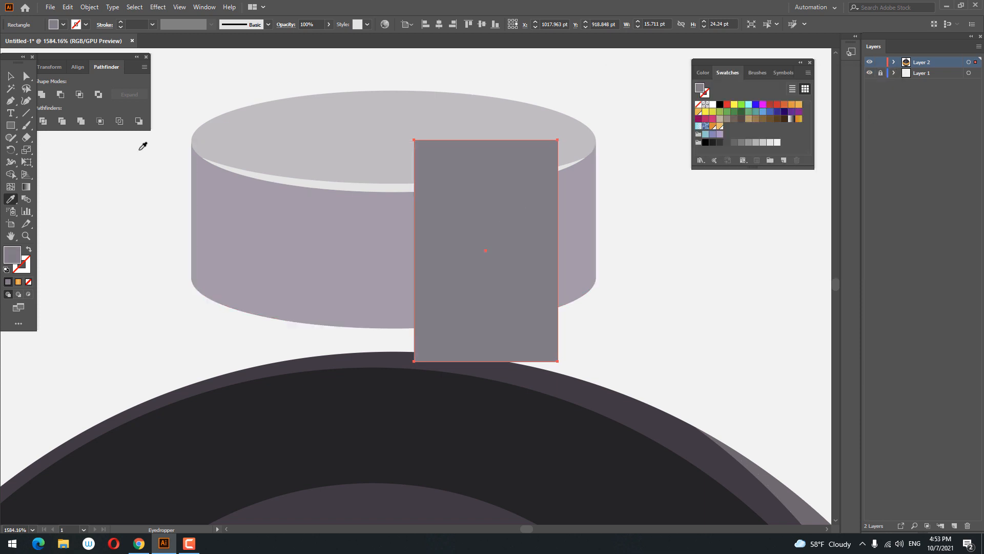
Step: Widen the rectangle leftward to about 22 pt
left_click(10, 125)
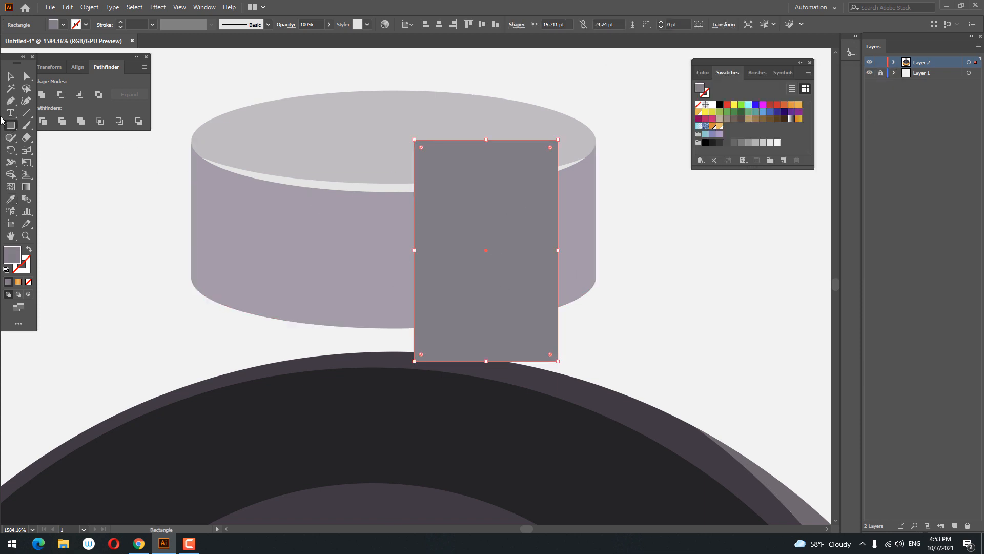
left_click(11, 78)
left_click_drag(417, 253, 358, 253)
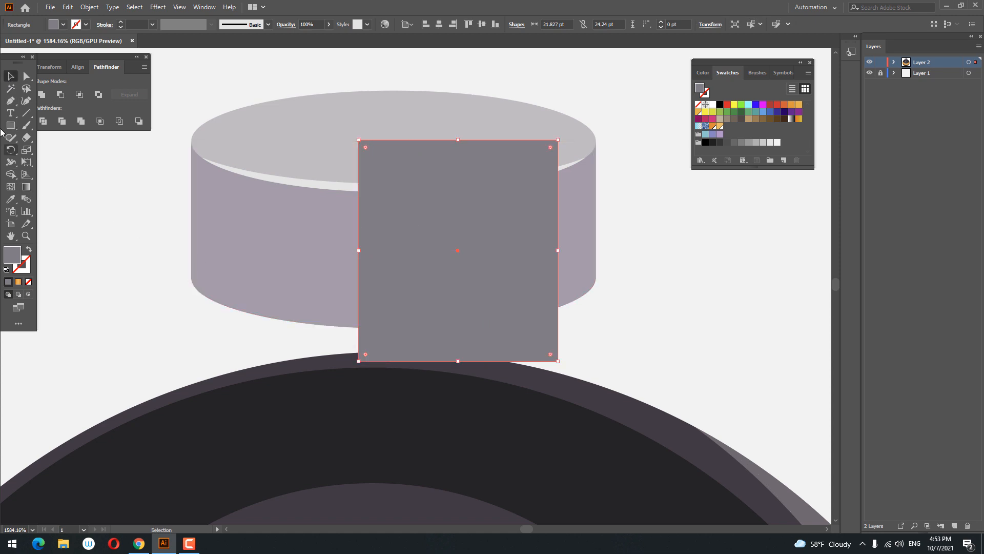
Step: Draw a narrow rectangle on the cylinder's left and a taller one about 14 × 30 pt in front, then widen the back rectangle's right edge
left_click_drag(218, 133, 282, 358)
mouse_move(404, 121)
left_mouse_down()
mouse_move(538, 352)
mouse_move(532, 389)
left_mouse_up()
left_click(11, 80)
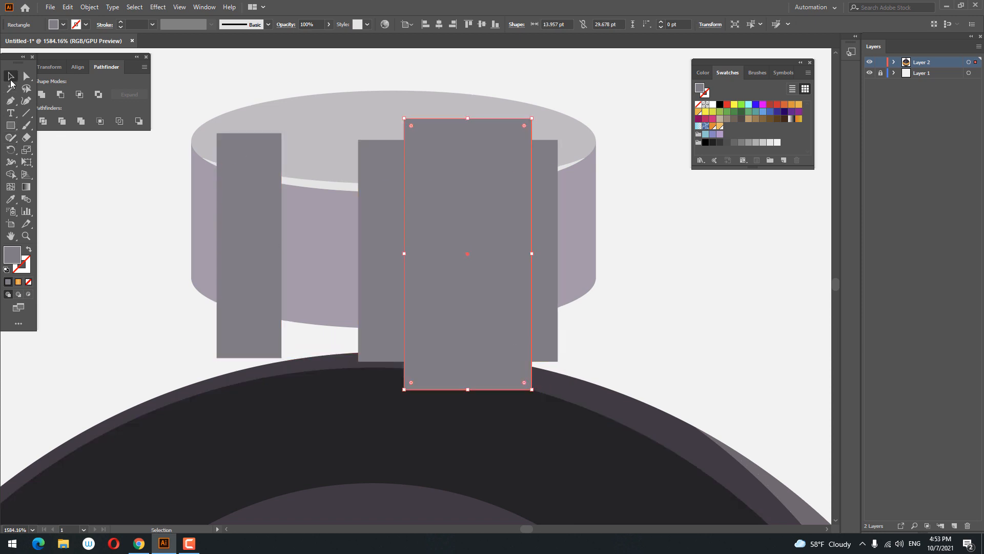
left_click(539, 272, "shift")
left_click_drag(558, 253, 579, 253)
Step: Darken the tall front rectangle's fill to #645F66
left_click(494, 270)
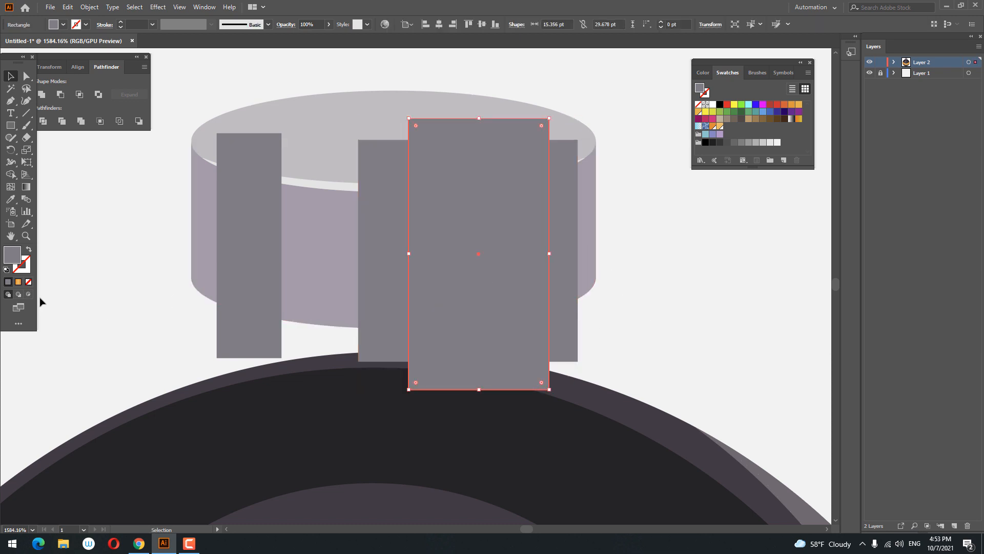
double_click(16, 256)
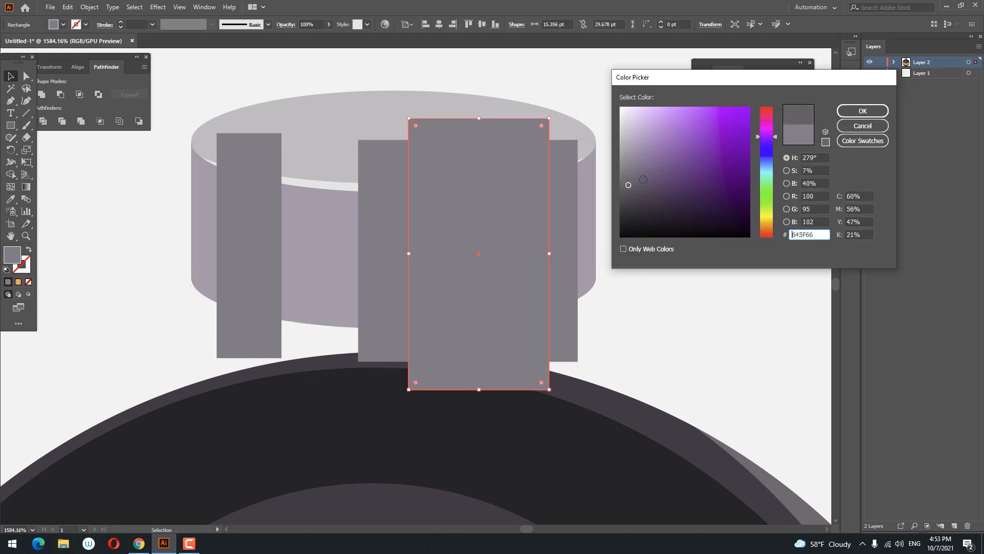
left_click(860, 119)
left_click(650, 321)
scroll(648, 321, "down", 1)
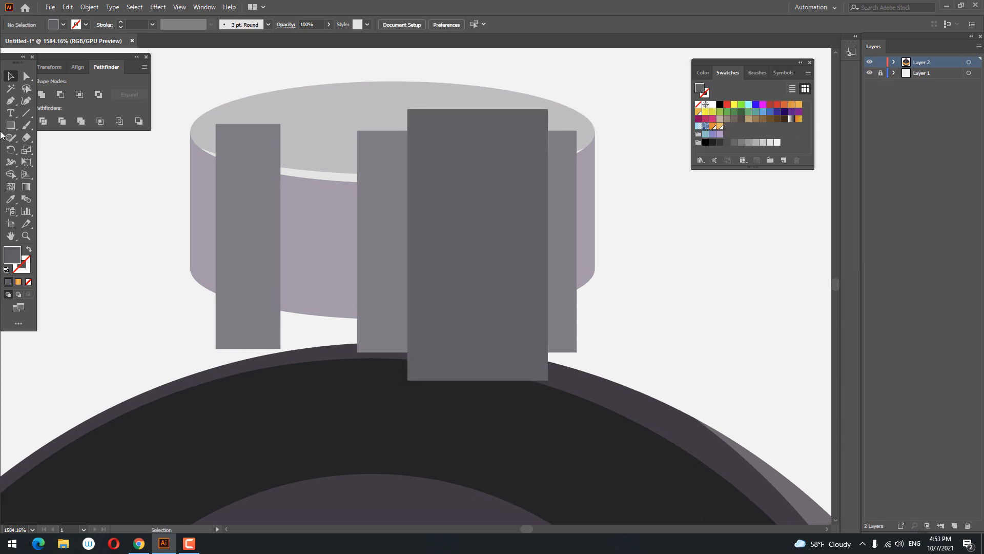
Step: Divide the cylinder body with the overlapping rectangles using Pathfinder, ungroup the result, and delete the pieces hanging below the cylinder
left_click_drag(124, 189, 141, 210)
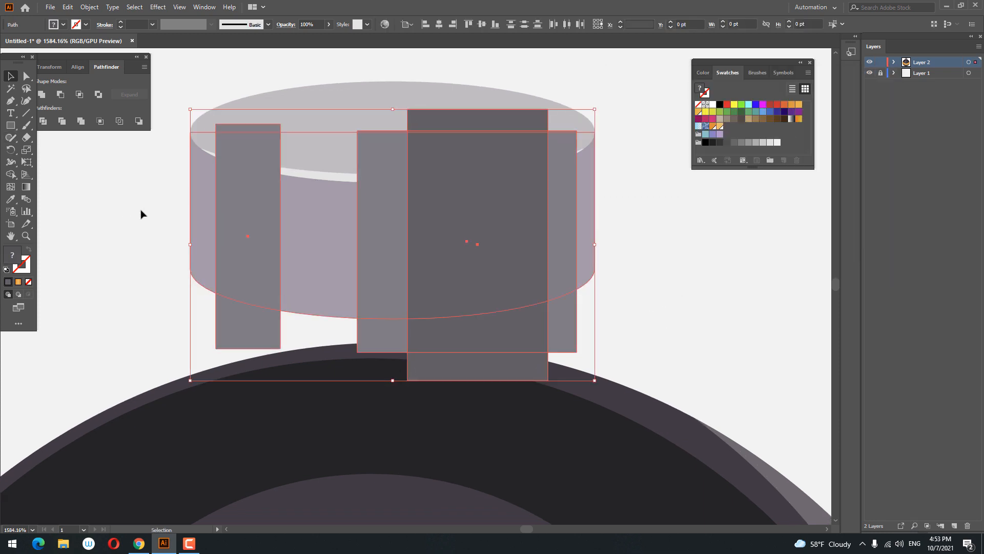
left_click(43, 125)
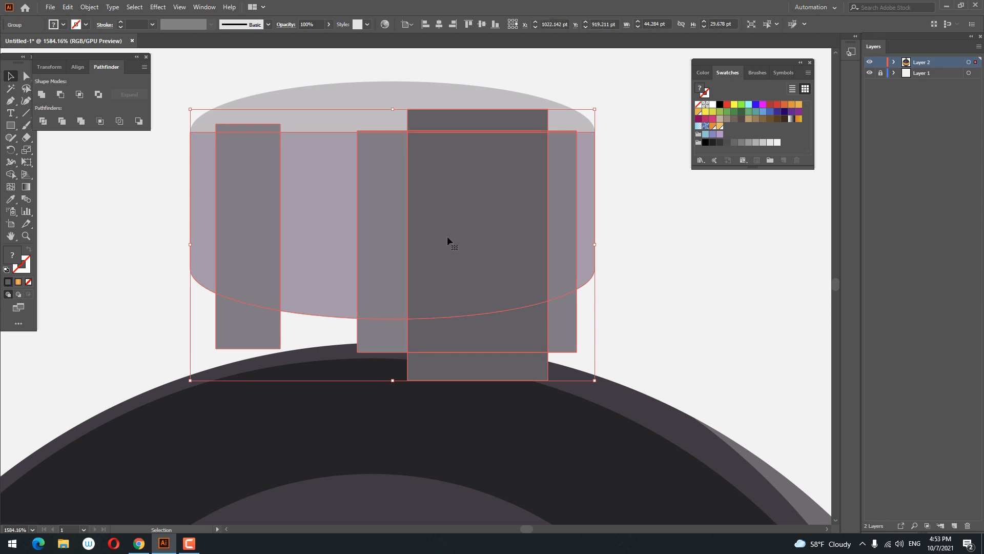
right_click(455, 227)
left_click(503, 315)
left_click(689, 315)
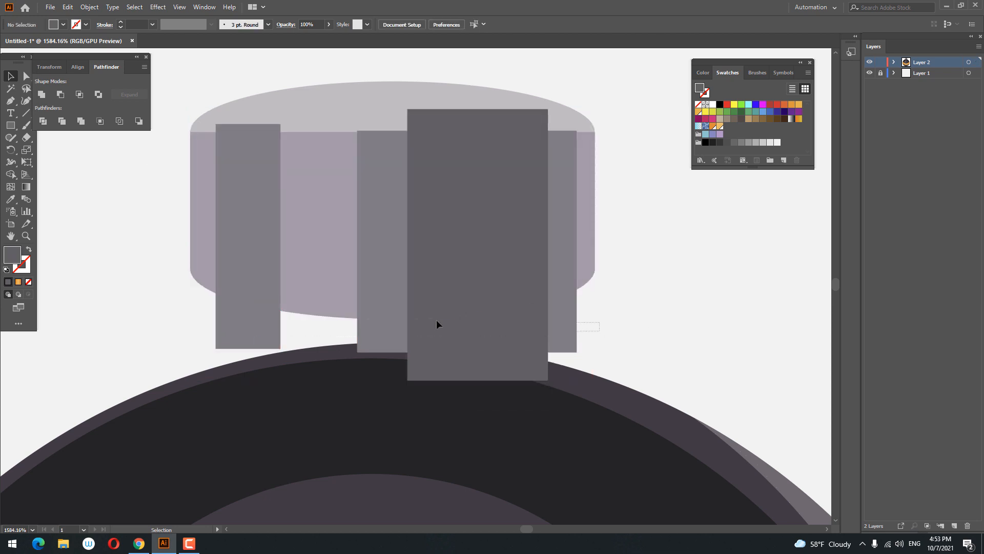
left_click_drag(164, 336, 166, 334)
key("Delete")
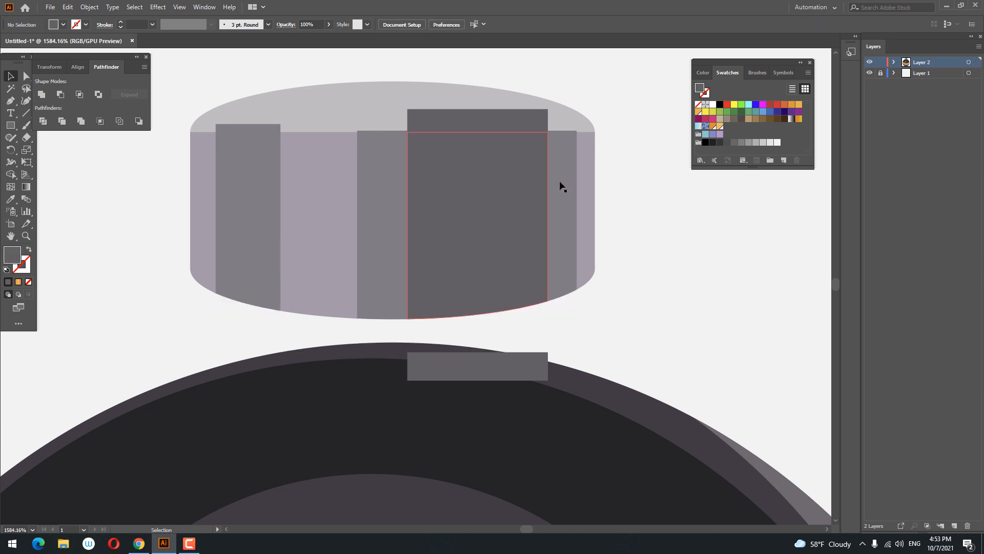
left_click(536, 366)
key("Delete")
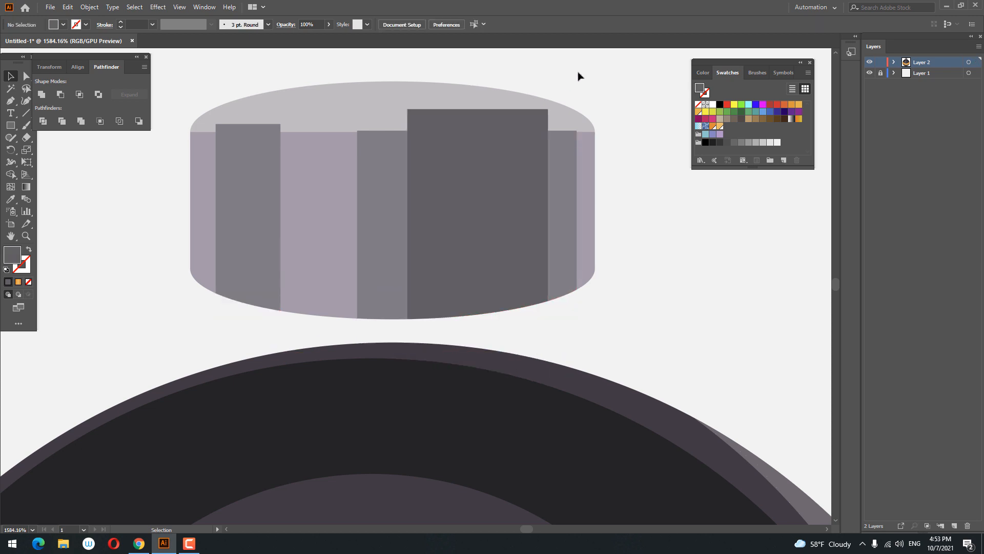
Step: Bring the cylinder's top ellipse in front of the rectangle strips
left_click_drag(315, 202, 314, 202)
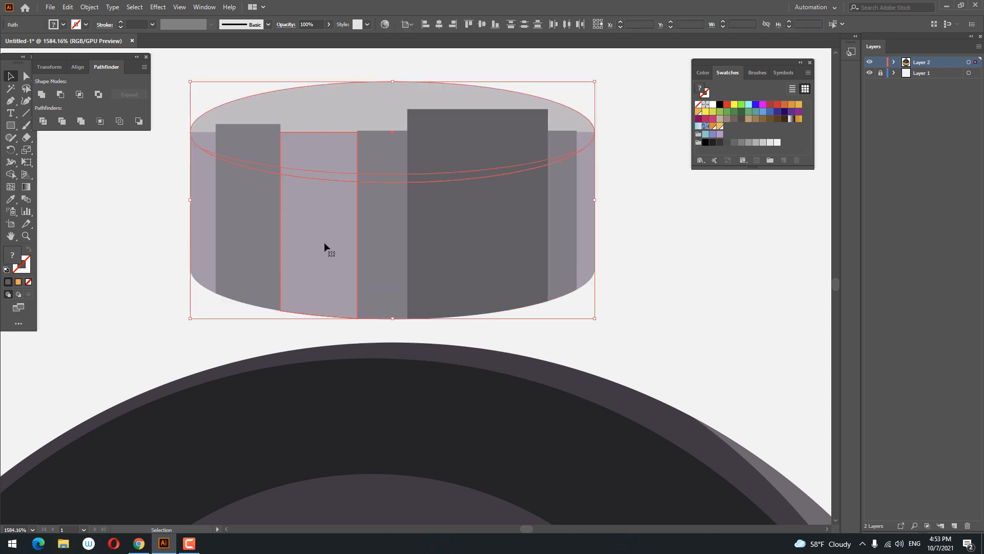
left_click(331, 271, "shift")
right_click(345, 114)
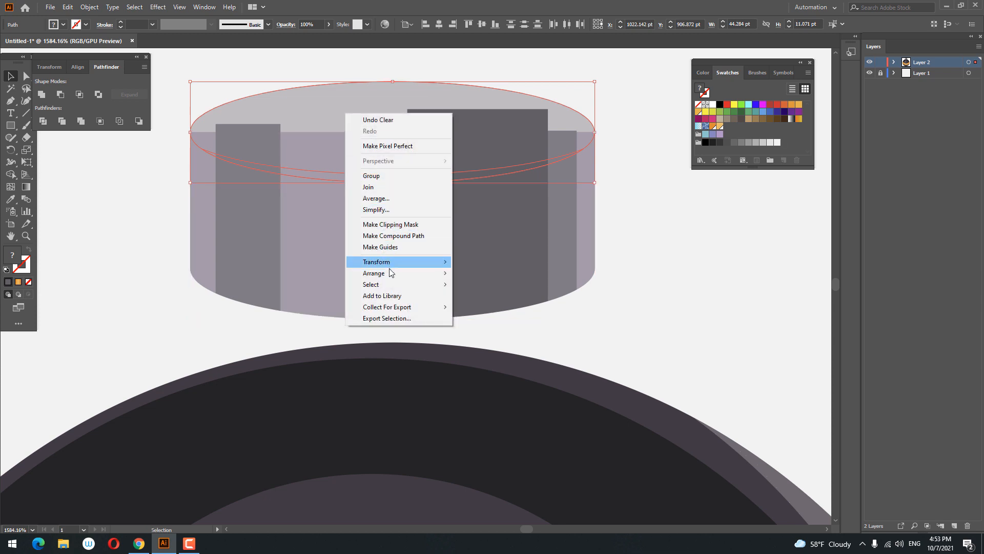
mouse_move(391, 272)
left_click(503, 272)
left_click(635, 259)
key("z")
left_click_drag(635, 260, 453, 263)
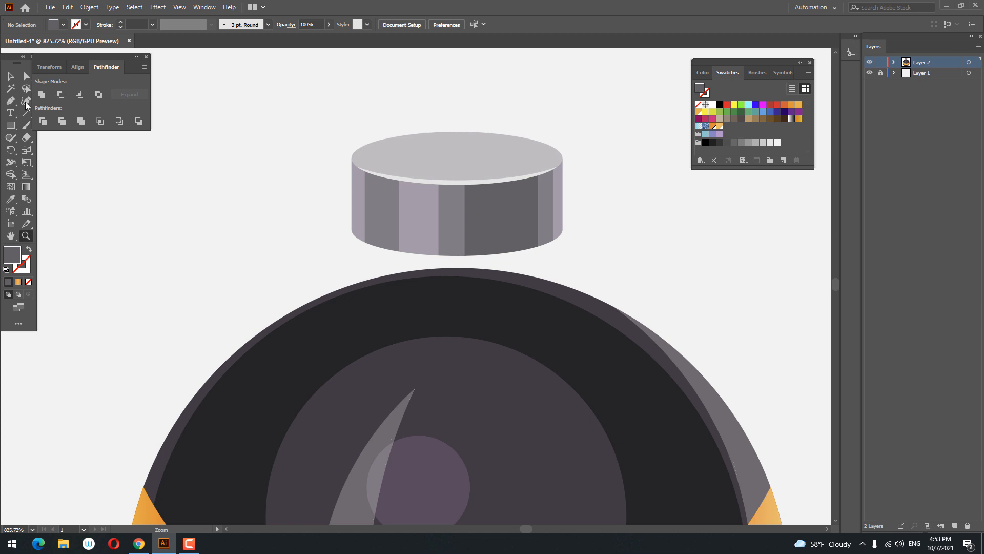
Step: Group all cylinder parts and move the group down onto the top of the sphere
left_click_drag(273, 160, 272, 153)
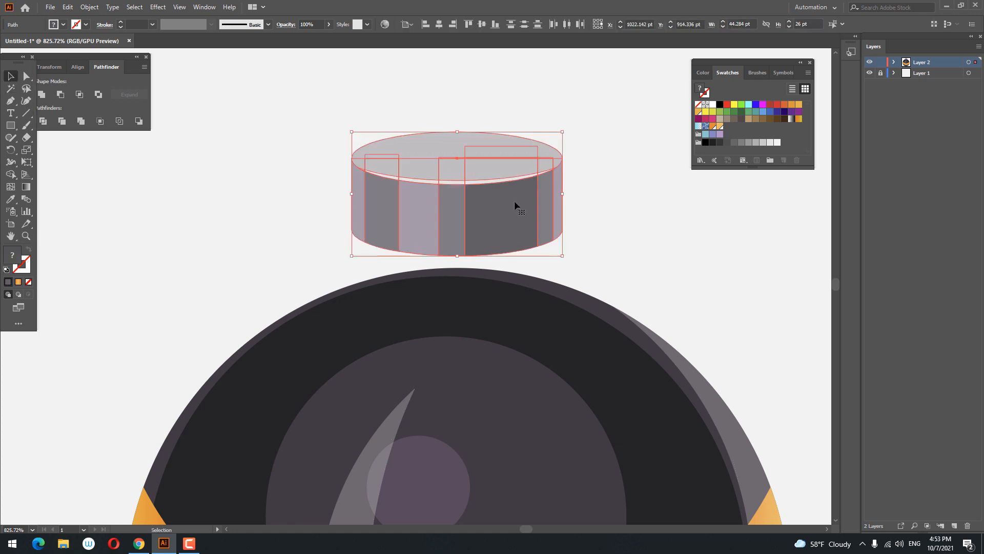
right_click(516, 204)
left_click(552, 265)
left_click_drag(510, 226, 510, 294)
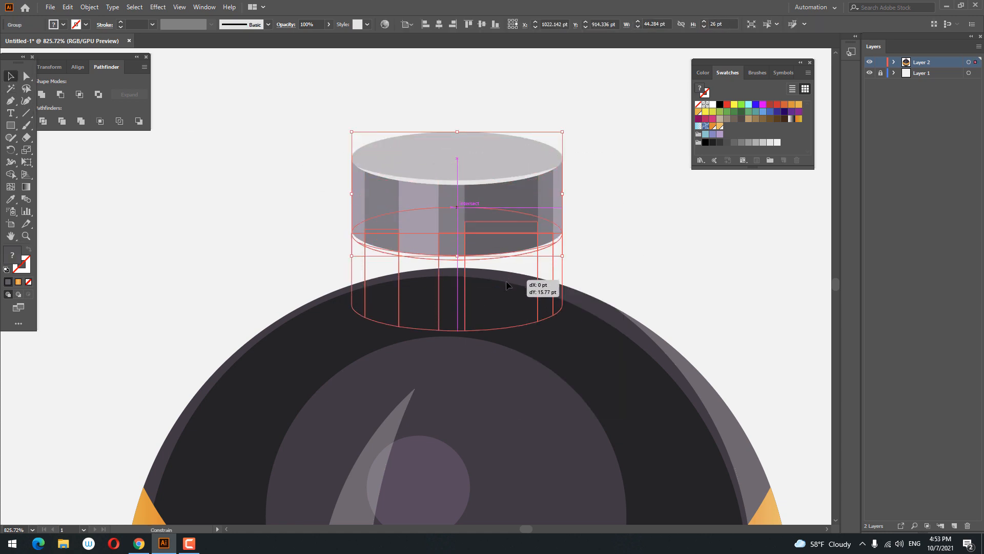
key("z")
left_click_drag(524, 215, 330, 220)
left_click_drag(423, 270, 515, 305)
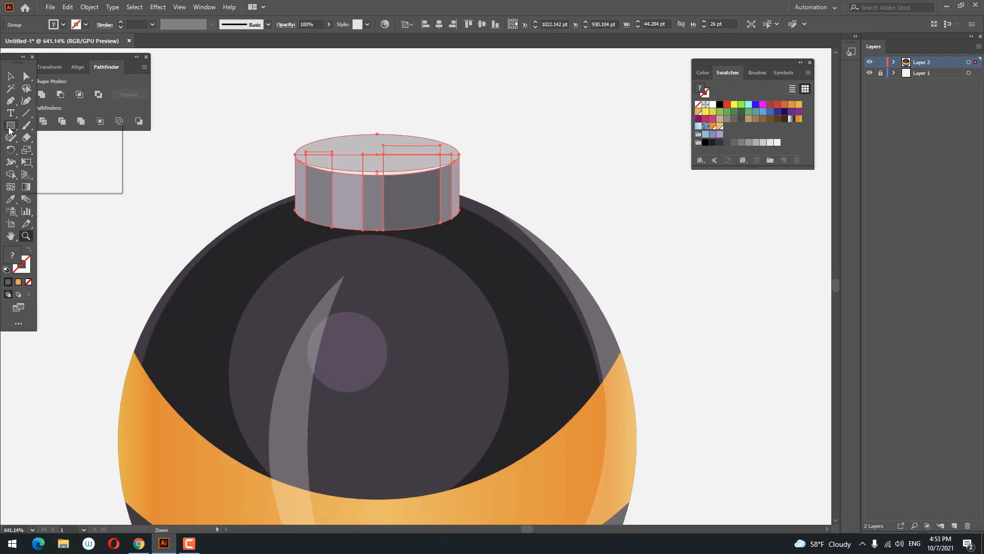
Step: Enter the cylinder group's isolation mode and paste a copy of the top ellipse in front
left_click(17, 78)
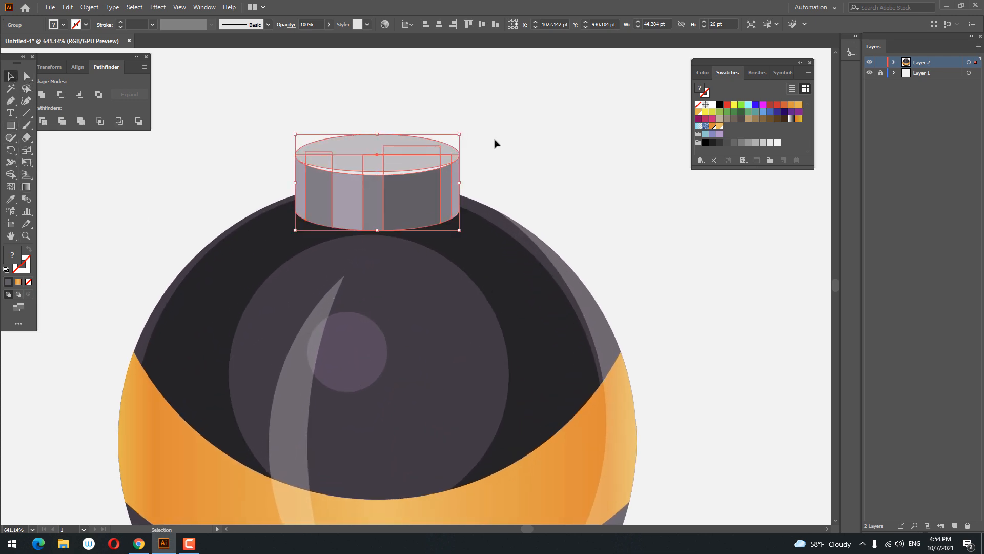
right_click(419, 168)
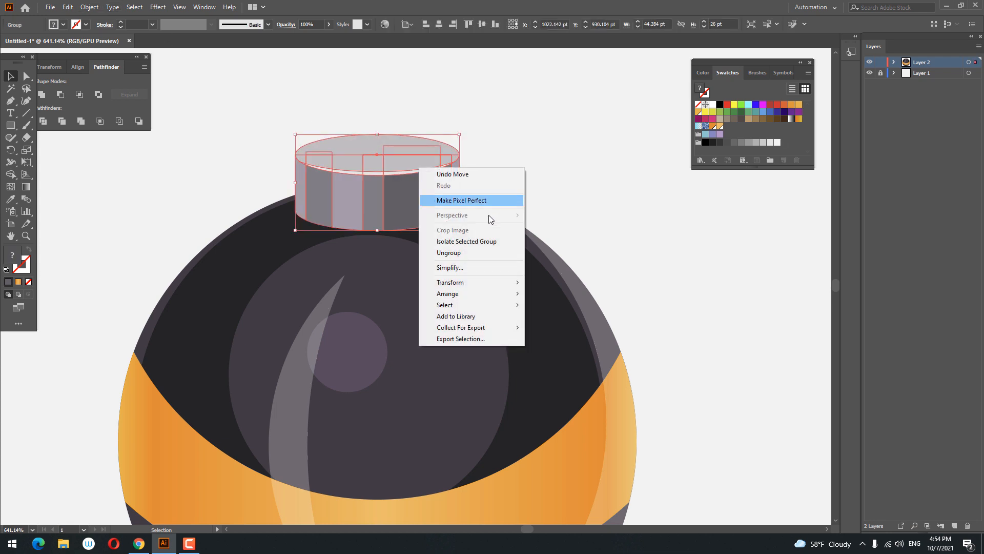
left_click(476, 254)
left_click(361, 131)
left_click(361, 133)
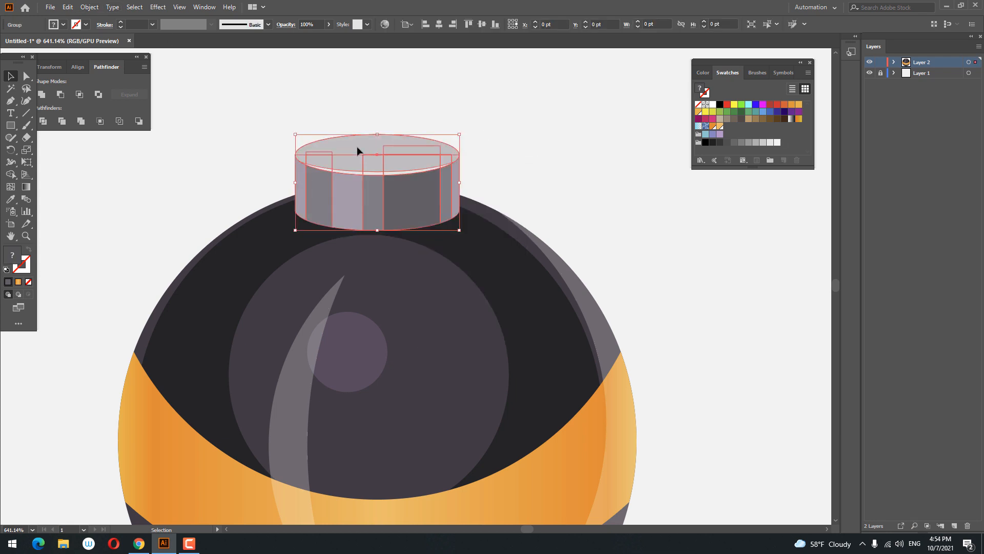
double_click(358, 146)
left_click(363, 150)
left_click(68, 7)
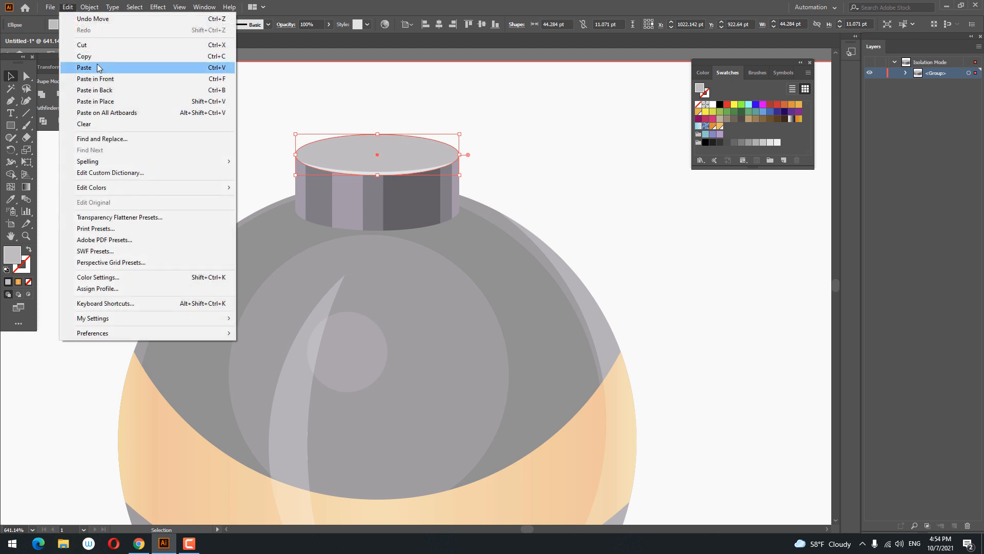
left_click(67, 7)
left_click(67, 8)
left_click(112, 80)
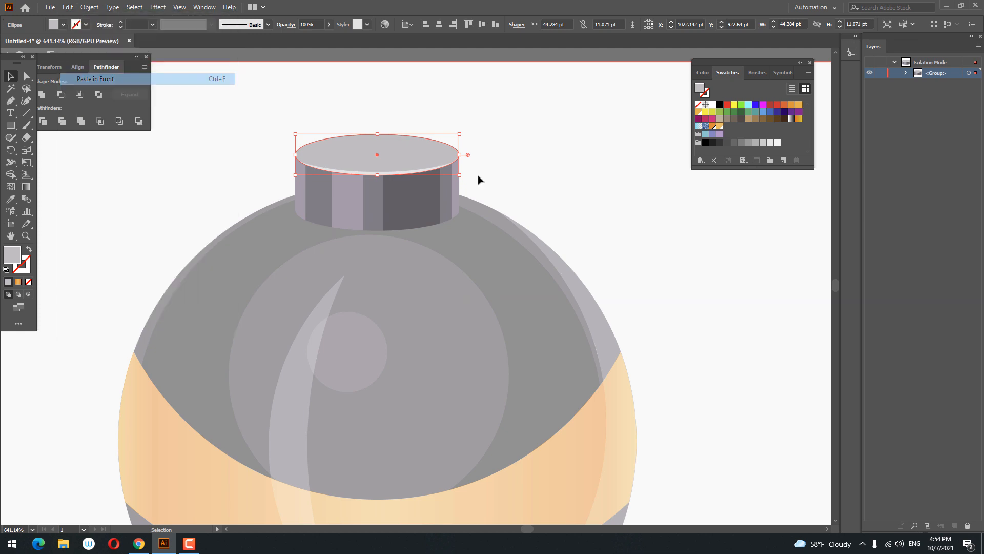
Step: Move the ellipse copy down to the cylinder's base and send it behind the cylinder
left_click_drag(417, 154, 469, 229)
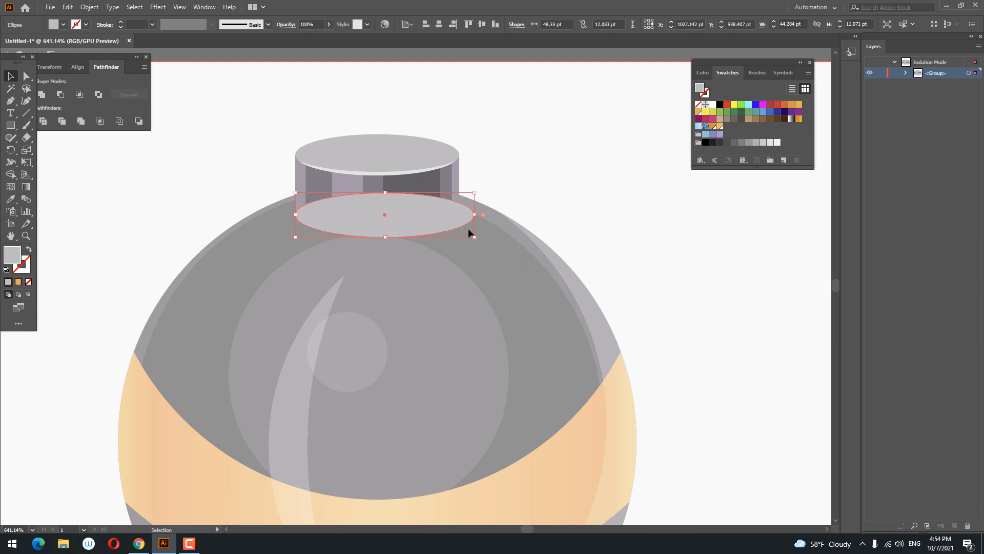
right_click(469, 229)
mouse_move(523, 415)
left_click(610, 445)
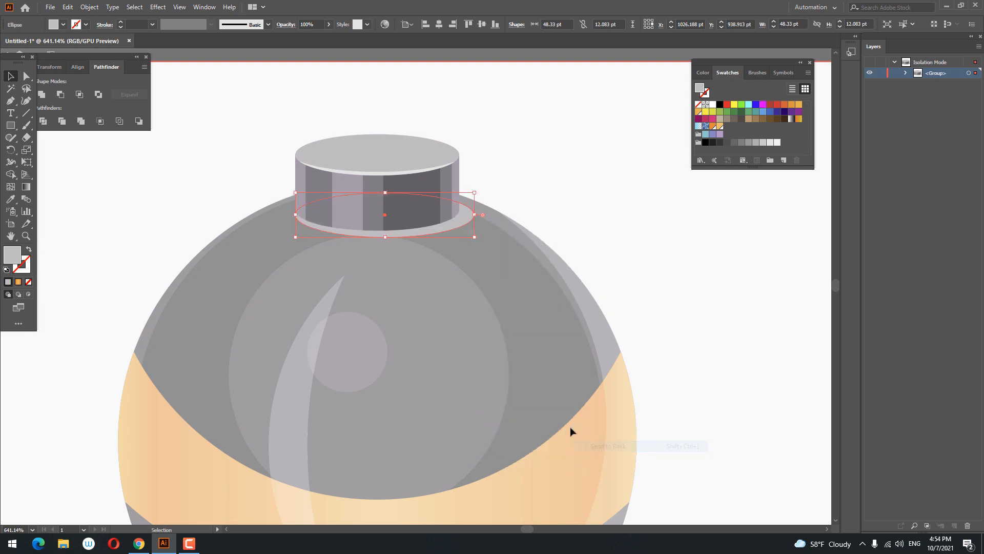
Step: Fill the base ellipse with black #000000 and exit the group's isolation mode
double_click(13, 251)
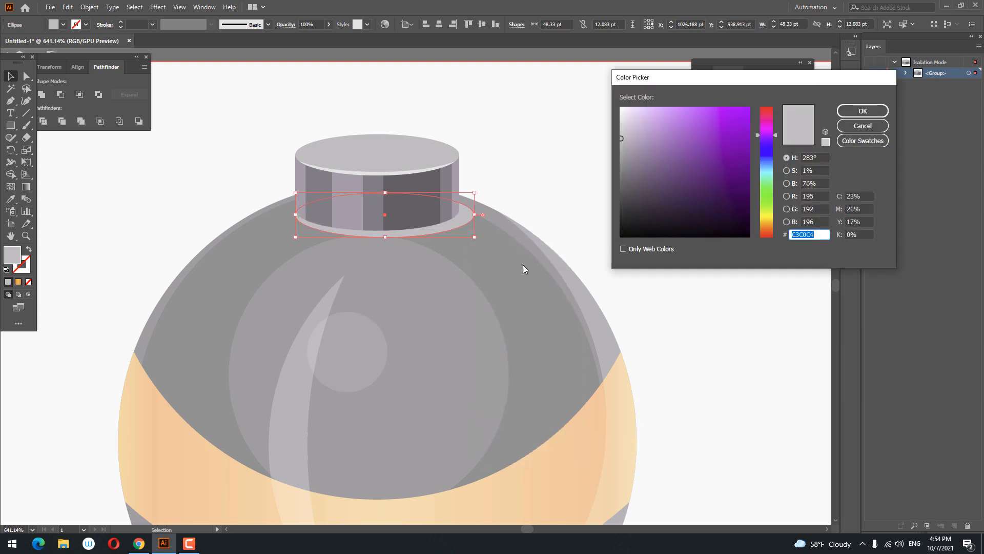
left_click_drag(629, 147, 623, 249)
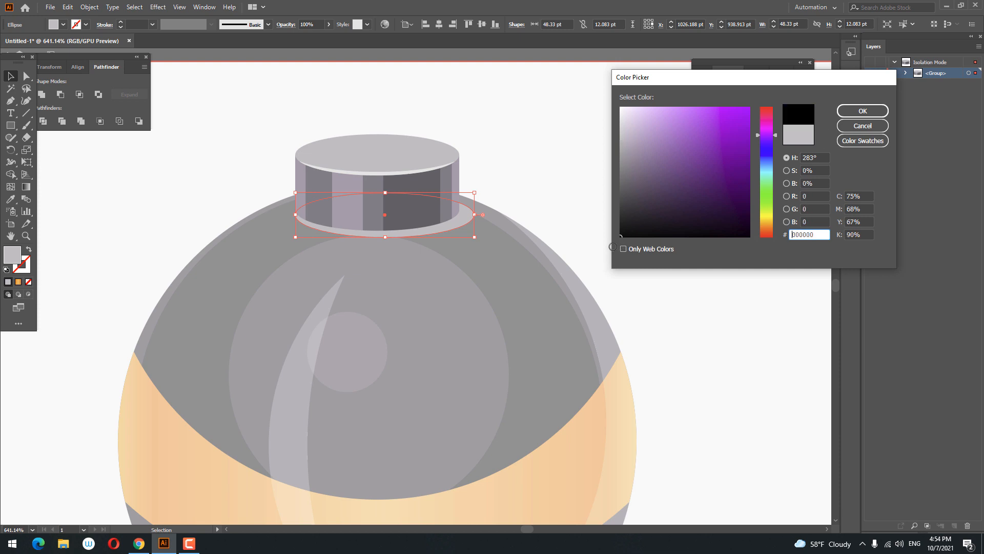
left_click(863, 111)
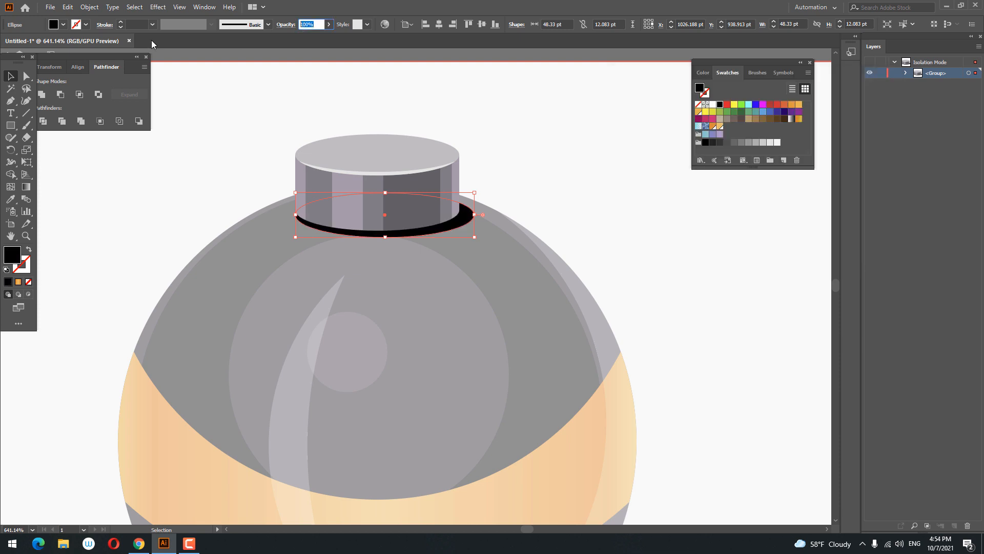
double_click(562, 121)
key("z")
left_click_drag(563, 121, 552, 176)
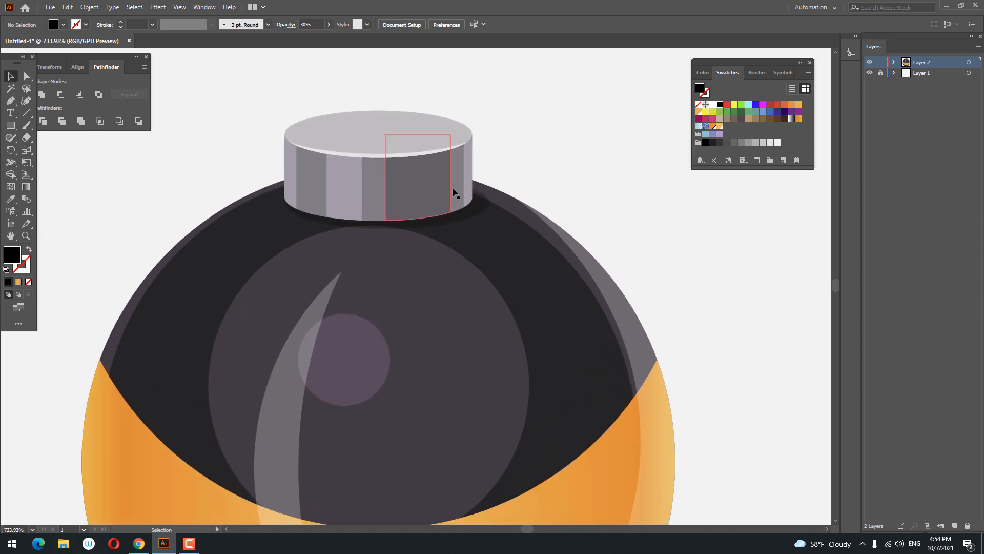
Step: Widen the black base ellipse to about 51 pt so it extends beyond the cylinder as a shadow
double_click(418, 225)
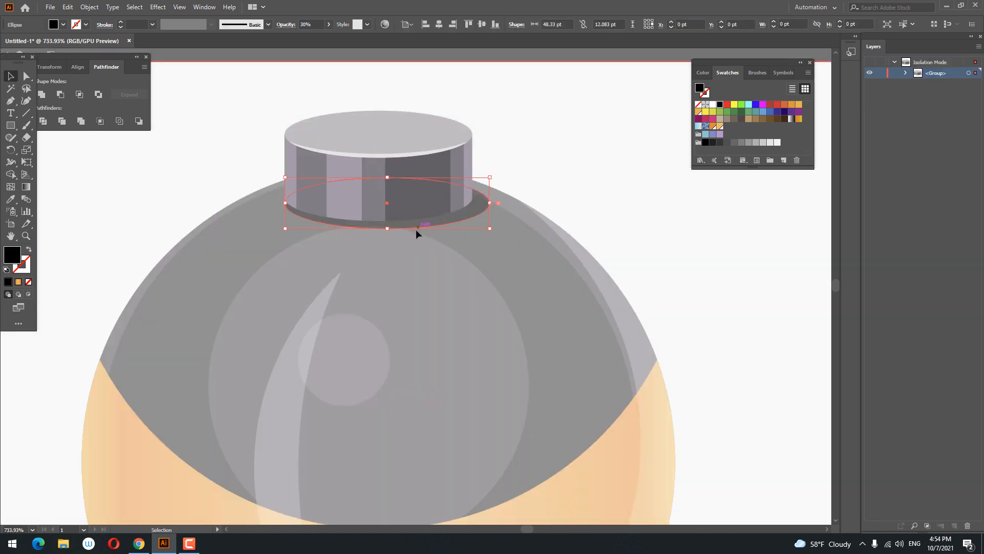
left_click_drag(389, 230, 389, 228)
left_click_drag(279, 226, 268, 230)
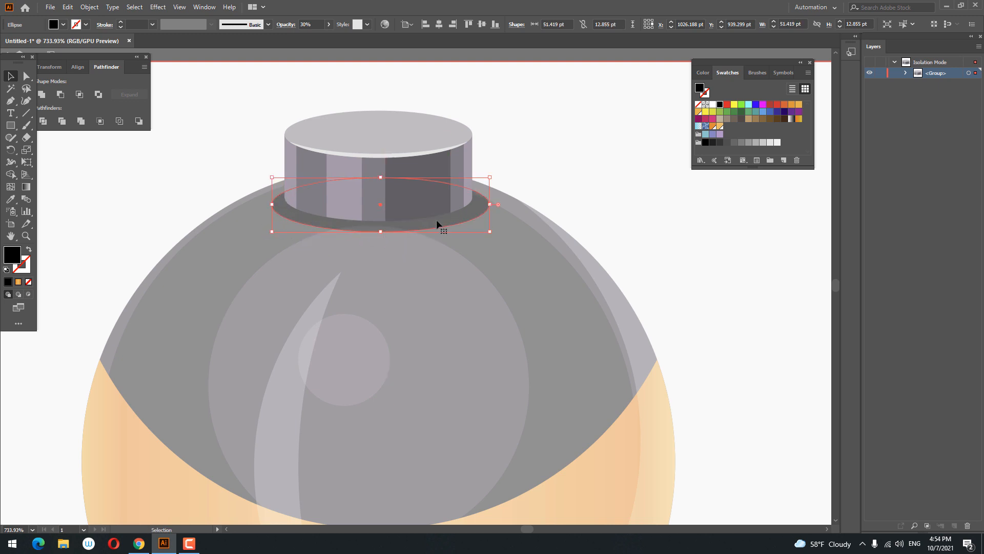
double_click(539, 141)
key("z")
mouse_move(539, 142)
left_mouse_down()
mouse_move(431, 180)
mouse_move(551, 146)
left_mouse_up()
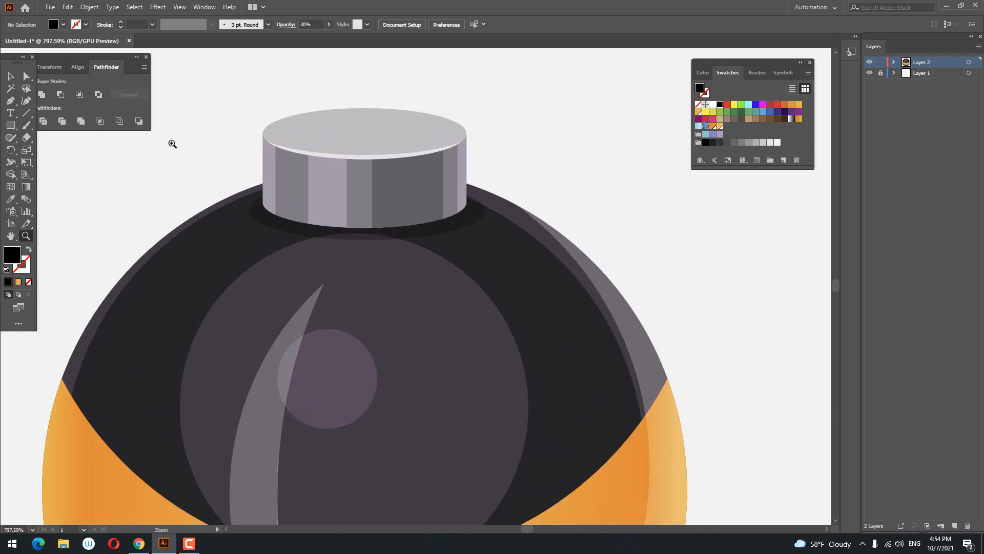
Step: Set the shadow ellipse's opacity to 40%
left_click(416, 235)
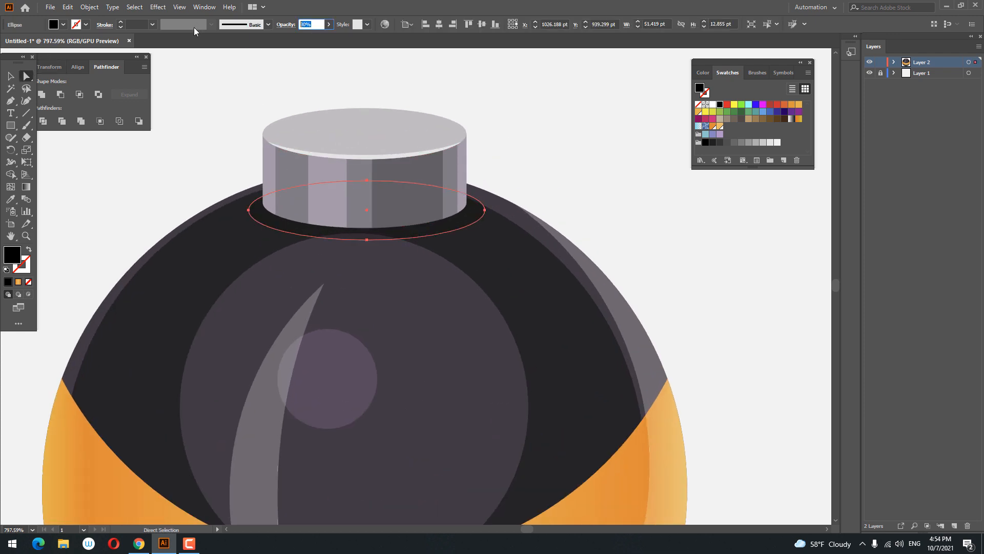
type("40")
left_click(557, 112)
key("z")
left_click_drag(549, 114, 354, 231)
Step: Draw a fuse path with the Pen tool from the cylinder top straight up and then across to the right
left_click(11, 101)
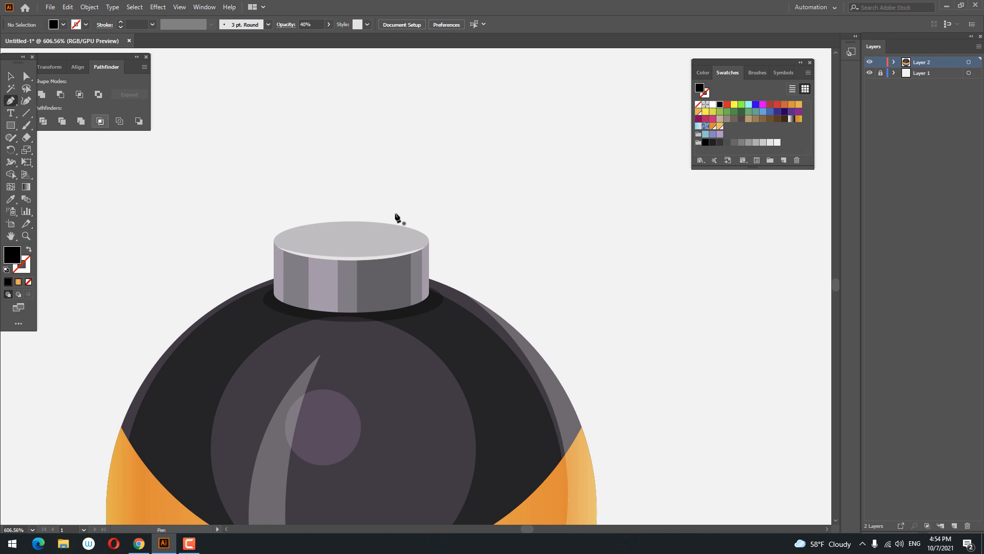
left_click(361, 239)
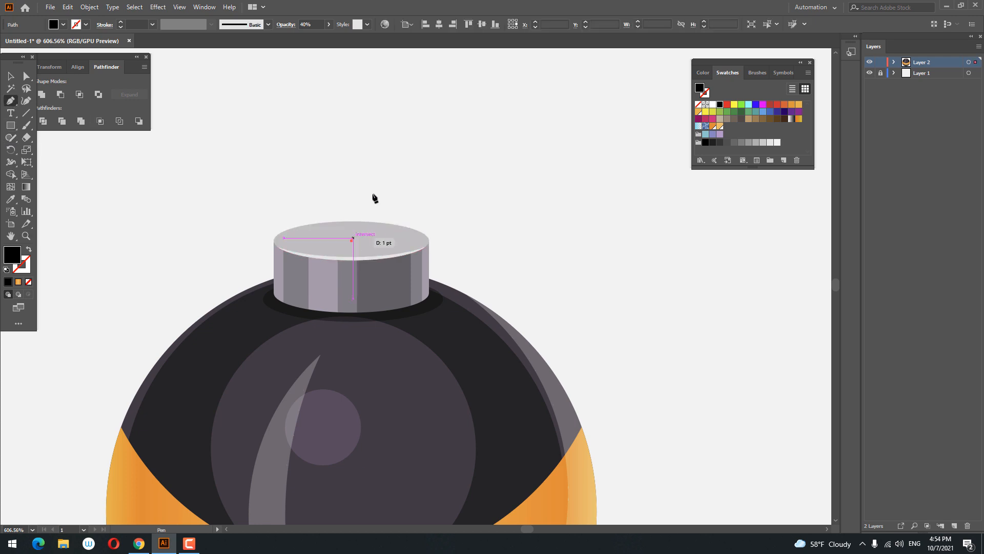
left_click(351, 160)
left_click(437, 161)
key("v")
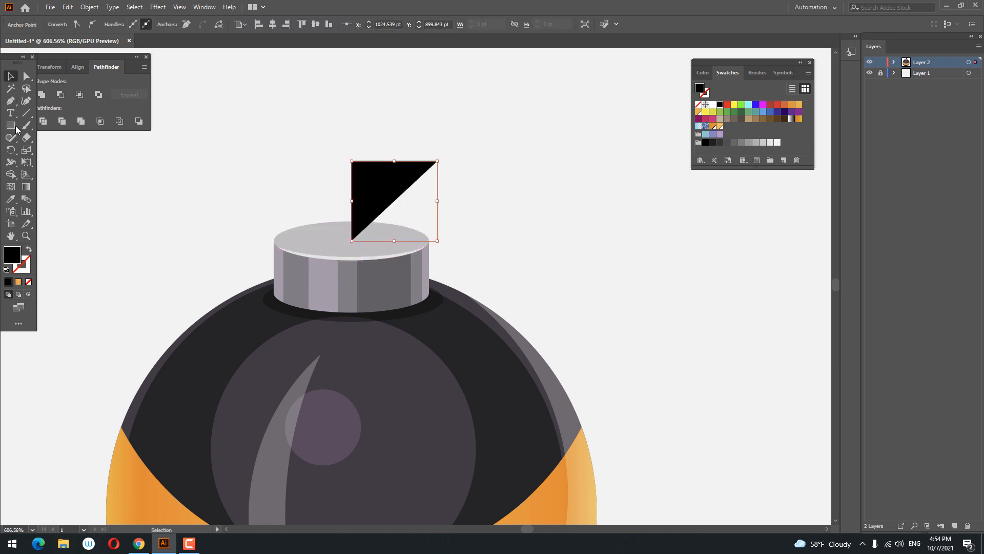
Step: Change the fuse path's fill colour to yellow
double_click(17, 257)
left_click_drag(768, 200, 768, 221)
left_click(750, 103)
left_click(863, 111)
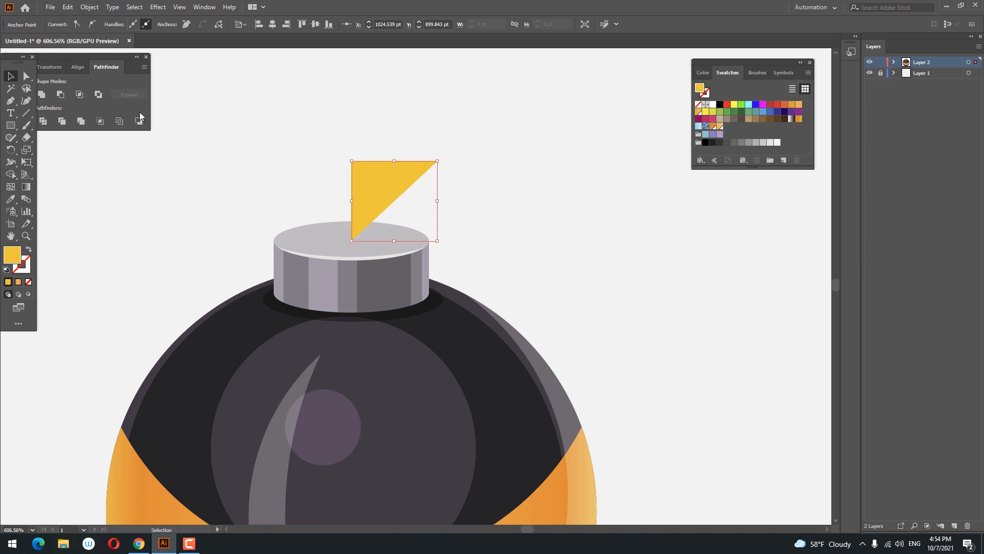
Step: Round the fuse path's corner point to about 13 pt
left_click(26, 80)
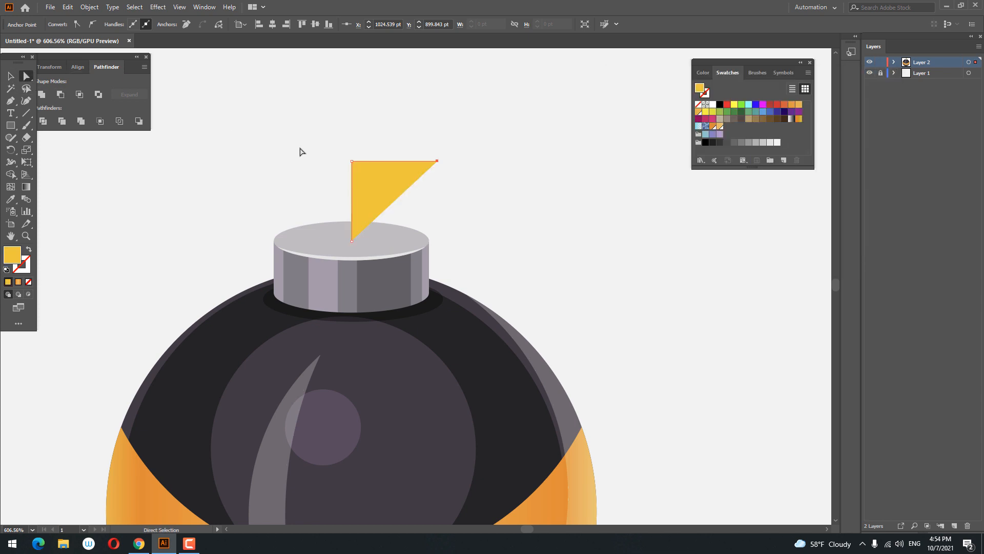
left_click_drag(393, 182, 397, 215)
left_click(359, 177)
Step: Swap fill and stroke so the fuse becomes a yellow stroke, and set its weight to 13 pt
left_click(29, 250)
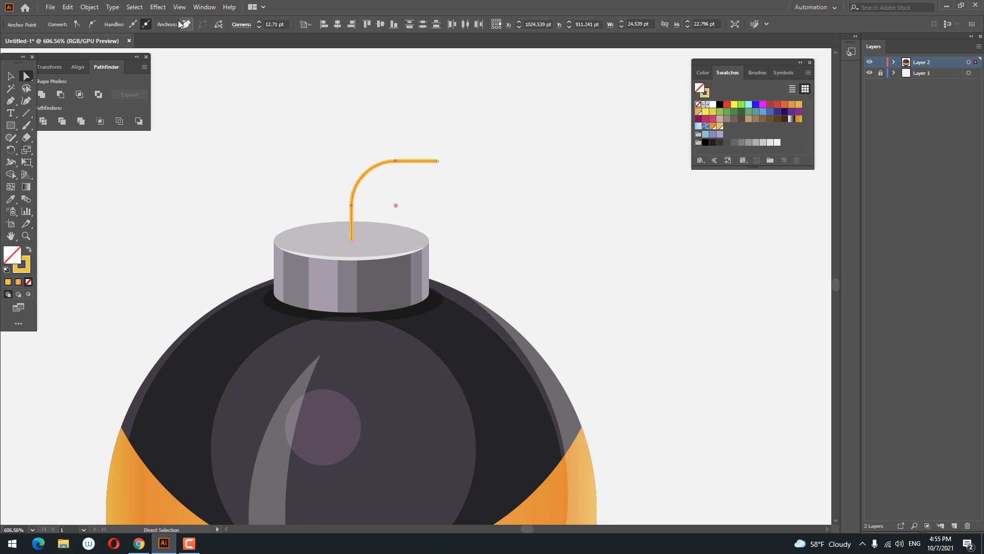
left_click(10, 79)
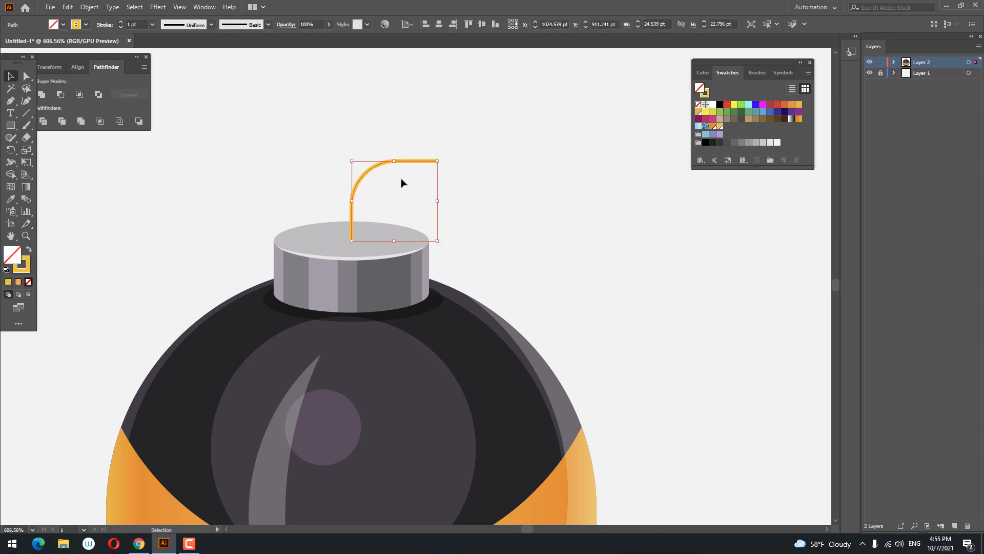
left_click(120, 22)
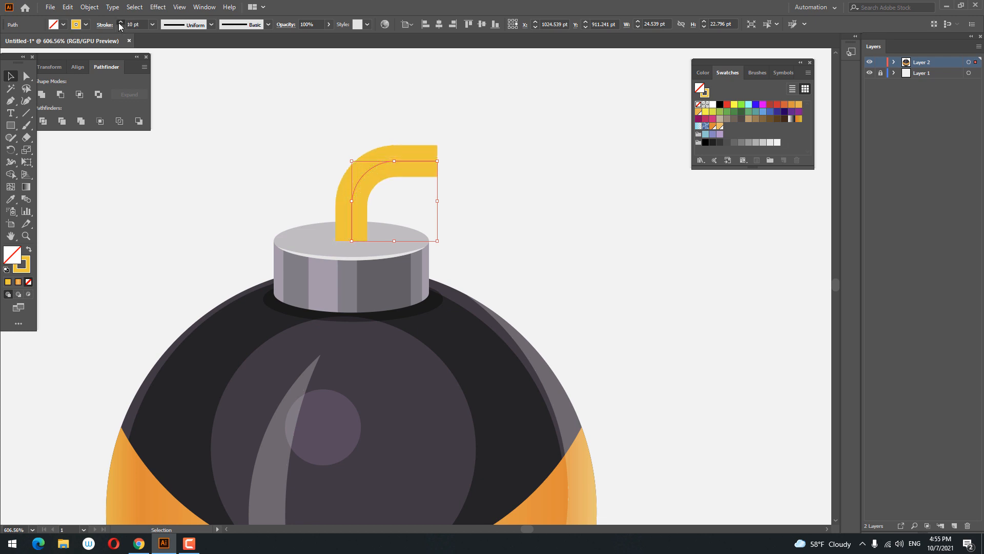
key("z")
left_click_drag(482, 105, 400, 127)
left_click(400, 127)
left_click(11, 77)
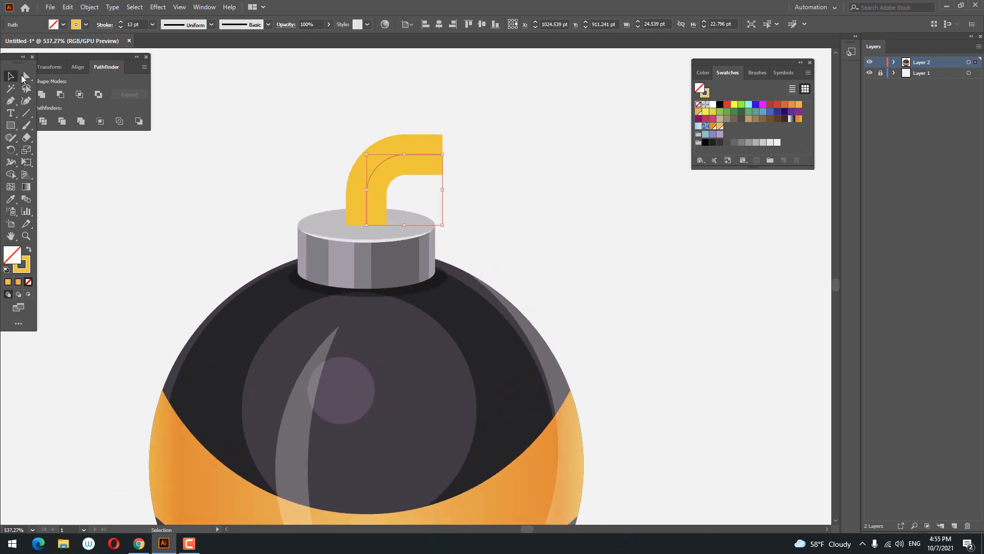
Step: Give the fuse stroke round caps
left_click(104, 24)
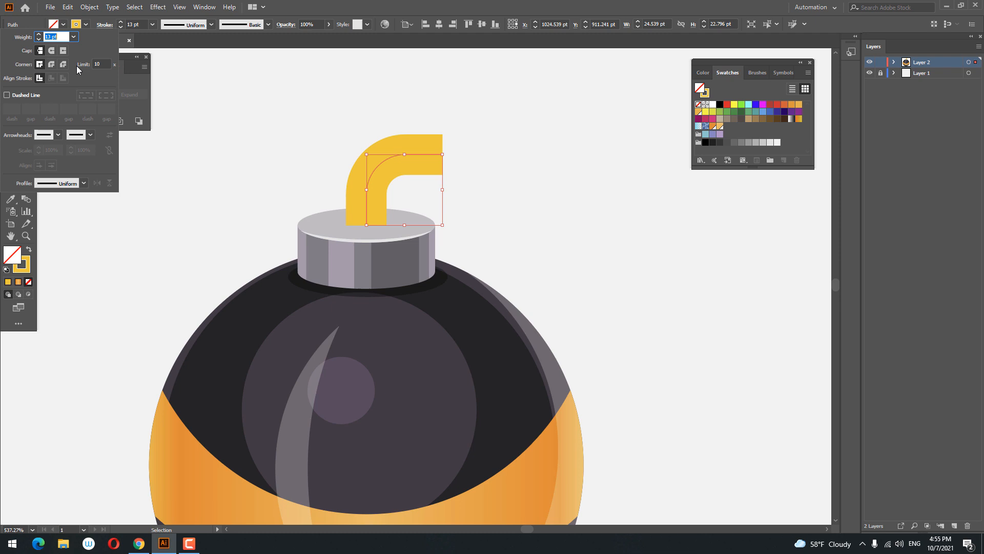
left_click(52, 50)
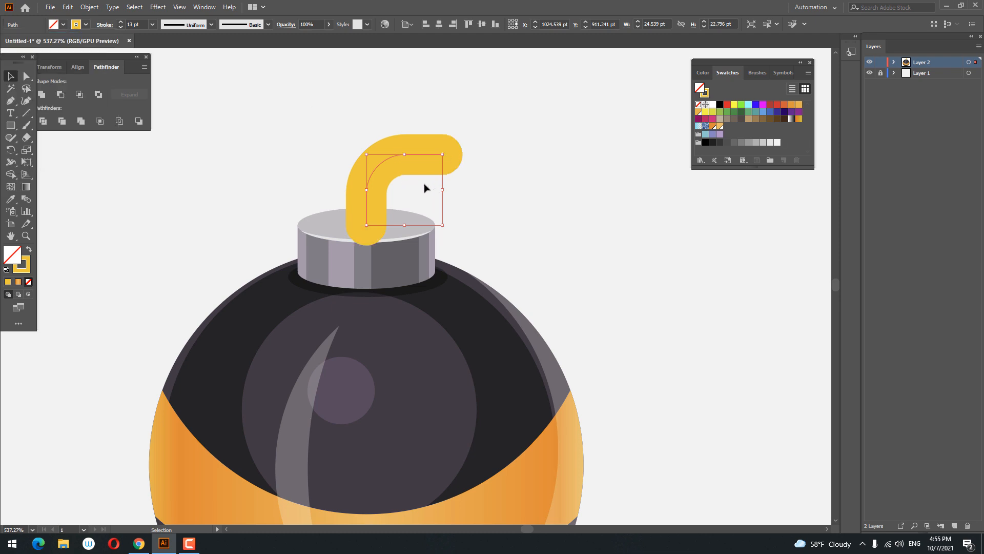
Step: Nudge the fuse slightly upward on the cylinder top
key("Up")
key("Up")
key("Up")
key("Up")
key("Up")
key("Up")
key("Up")
key("Up")
key("Up")
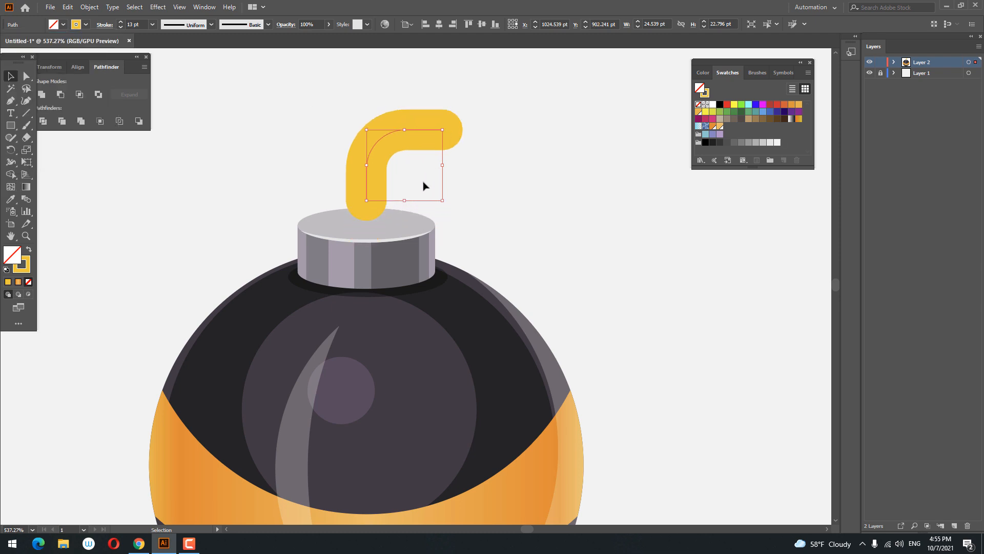
key("Down")
key("Down")
key("Down")
Step: Copy the fuse, then expand its fill and stroke into a shape
key("z")
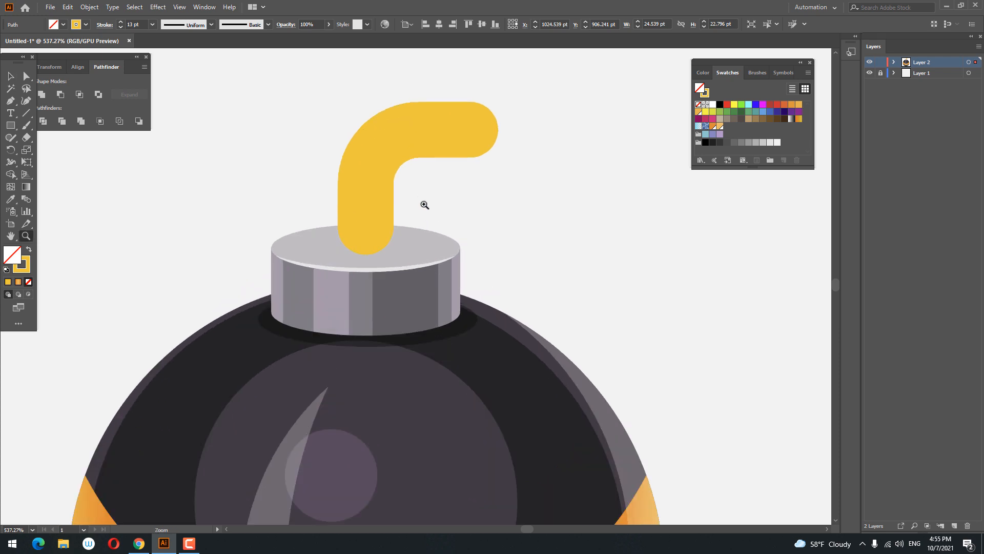
left_click(427, 247)
left_click(10, 76)
left_click(67, 7)
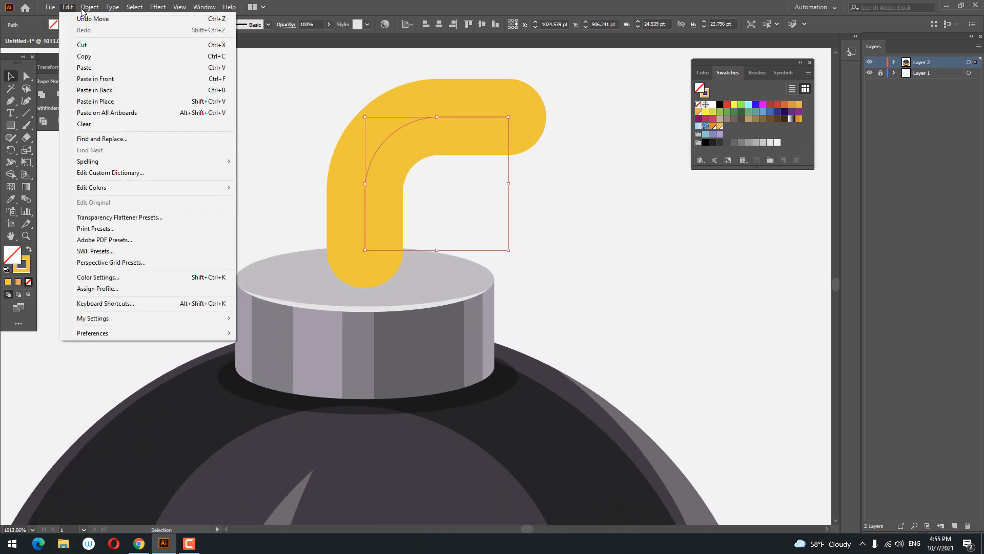
left_click(116, 55)
left_click(90, 8)
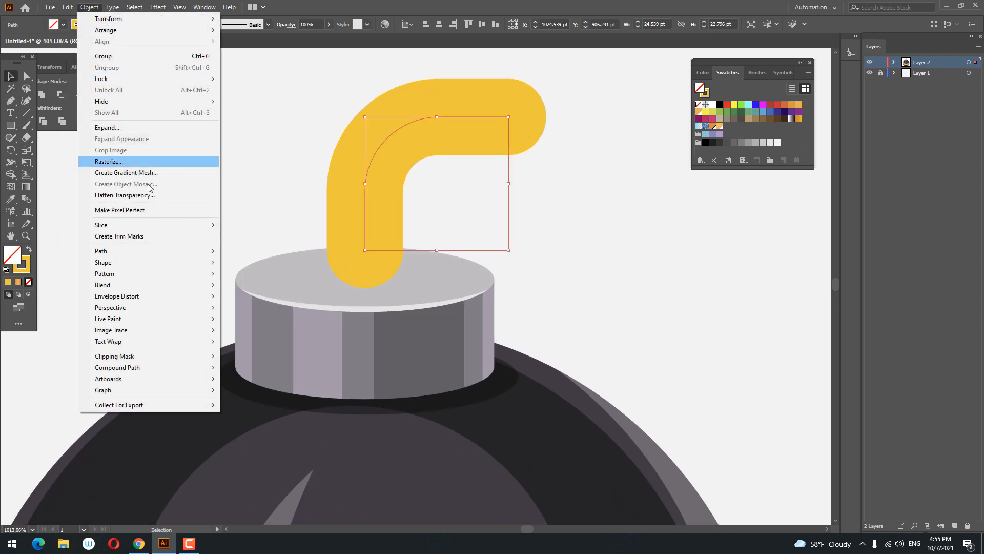
left_click(121, 128)
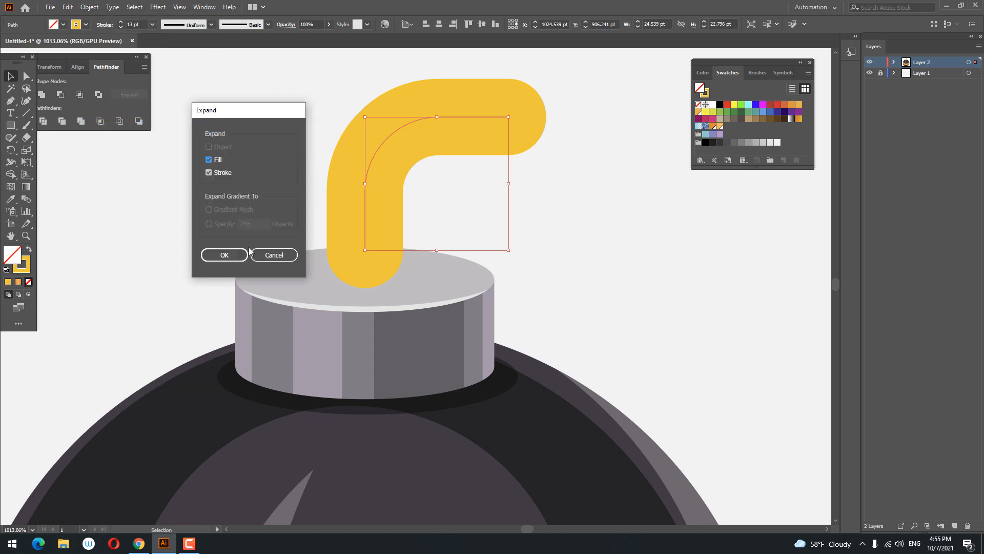
left_click(229, 256)
Step: Draw a rectangle over the fuse's base and divide the two shapes
left_click(15, 126)
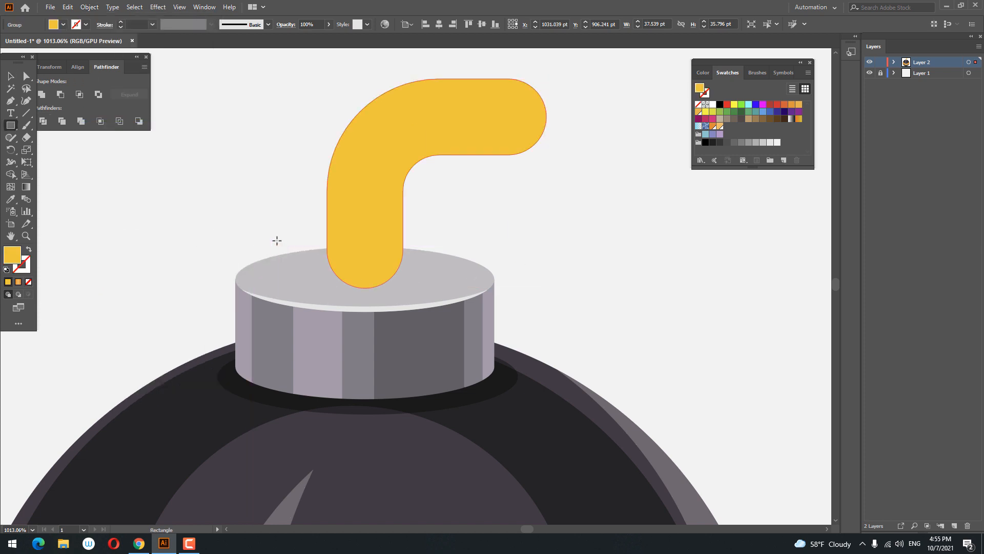
left_click_drag(277, 240, 549, 322)
left_click(11, 77)
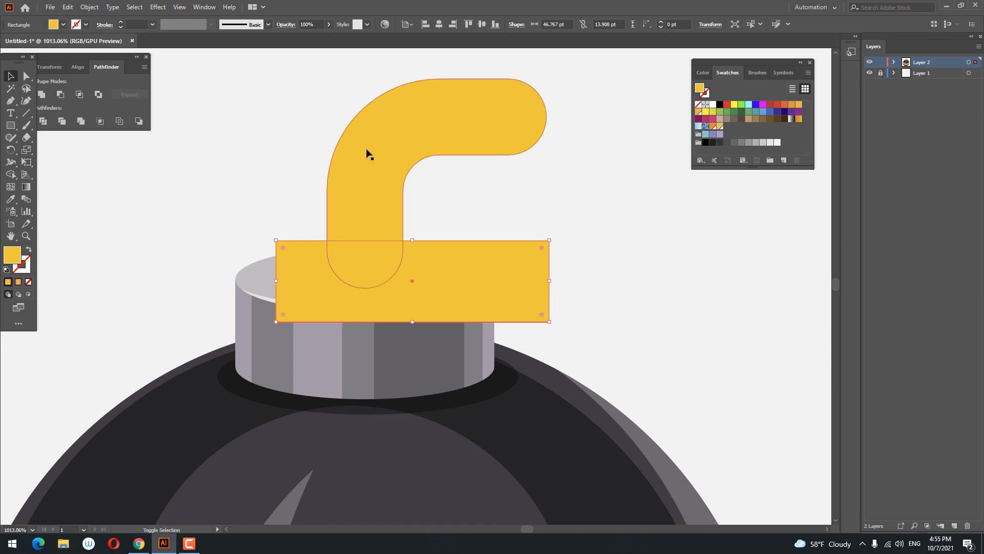
left_click(367, 154, "shift")
Step: Ungroup the divided pieces and delete the rectangle part below the fuse
right_click(389, 221)
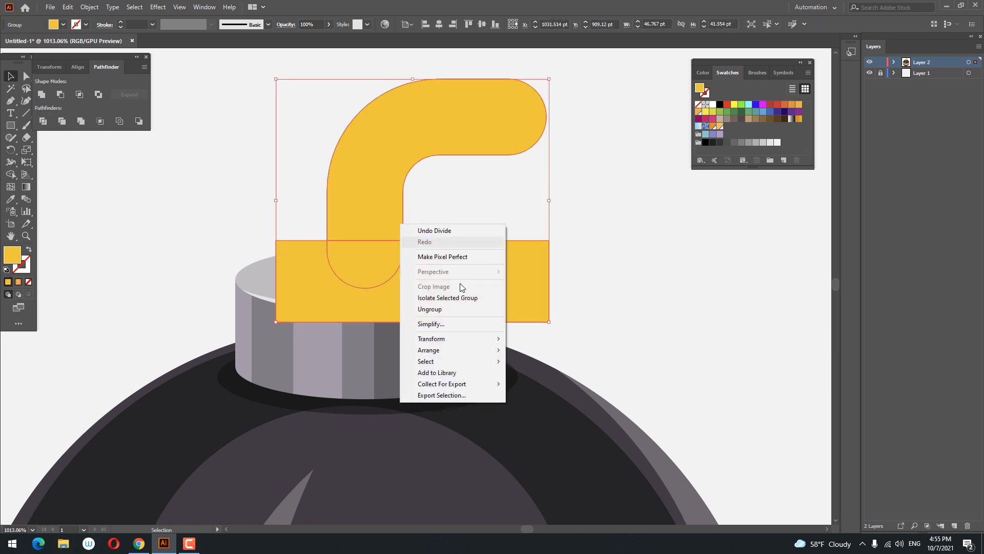
left_click(430, 309)
left_click_drag(642, 276, 374, 245)
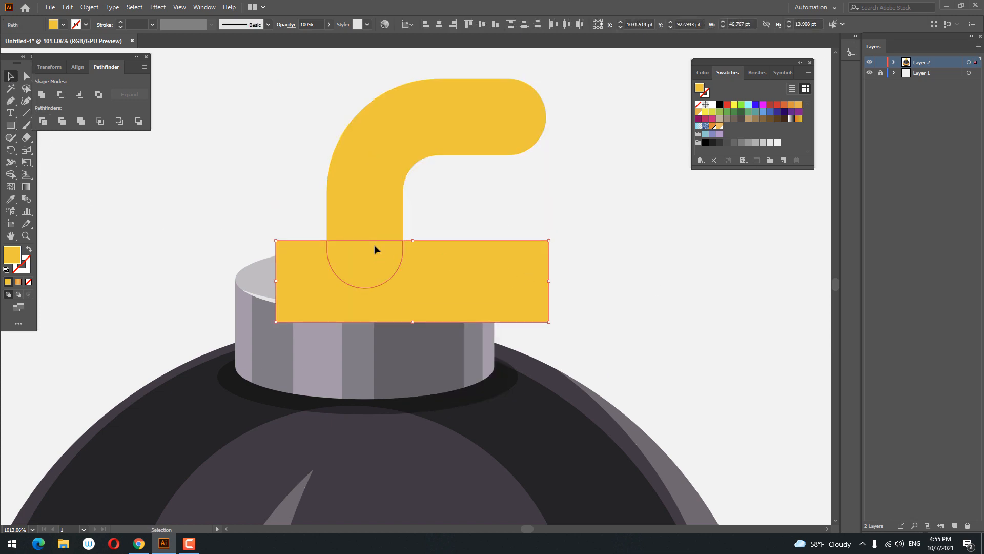
key("Delete")
Step: Draw an ellipse matching the fuse's width at its bottom edge
left_click_drag(374, 147, 377, 186)
key("z")
left_click_drag(352, 292, 480, 339)
left_click_drag(11, 125, 56, 150)
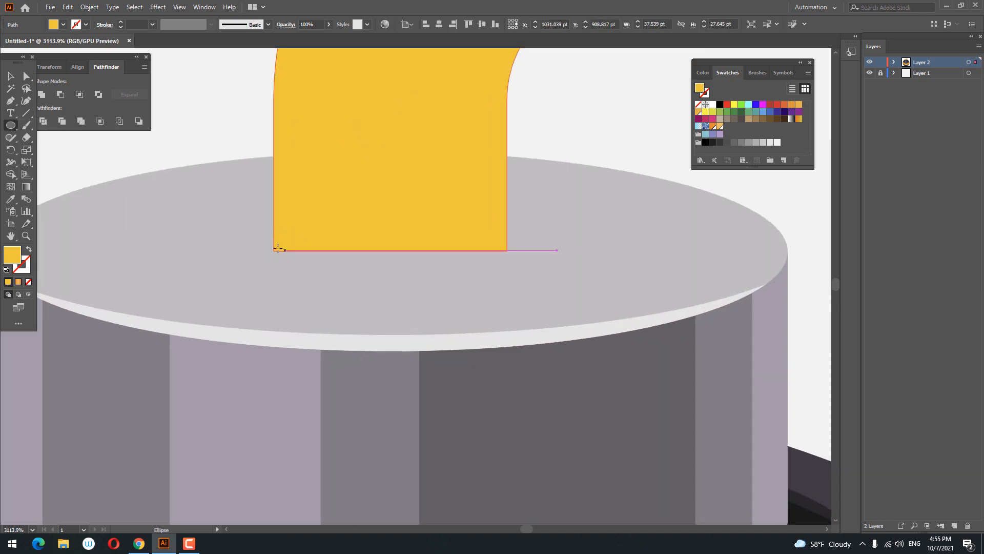
left_click_drag(273, 251, 508, 306)
key("z")
left_click_drag(419, 234, 454, 244)
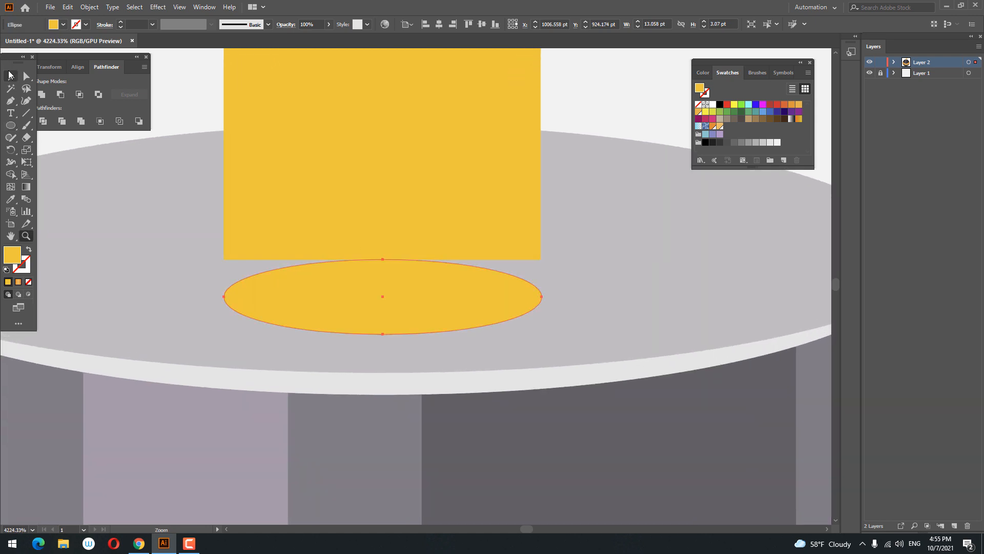
left_click(8, 76)
left_click_drag(253, 279, 261, 239)
key("z")
left_click_drag(439, 280, 520, 309)
left_click(8, 76)
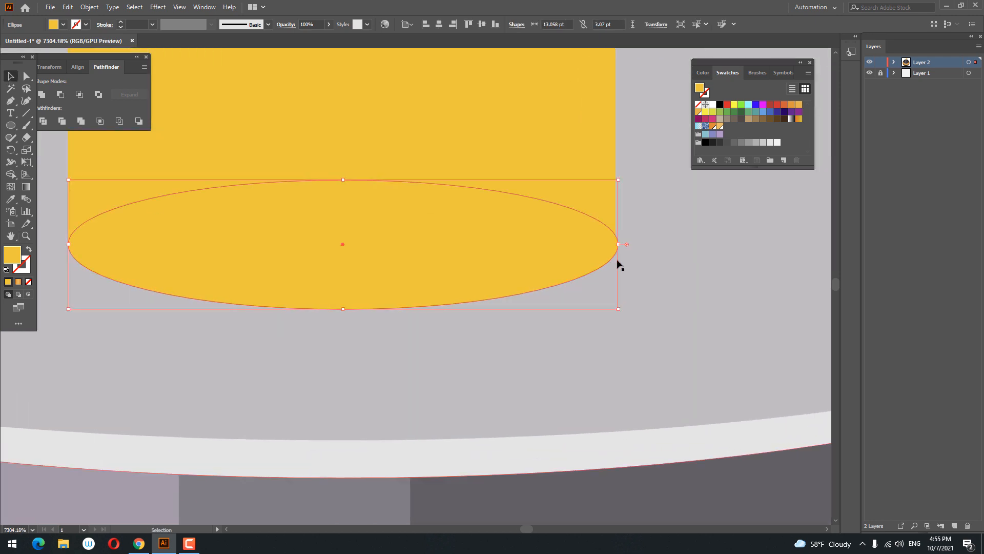
mouse_move(619, 245)
left_mouse_down()
mouse_move(595, 246)
mouse_move(618, 246)
left_mouse_up()
Step: Select the fuse and ellipse together and unite them into one shape
key("z")
left_click_drag(302, 250, 34, 282)
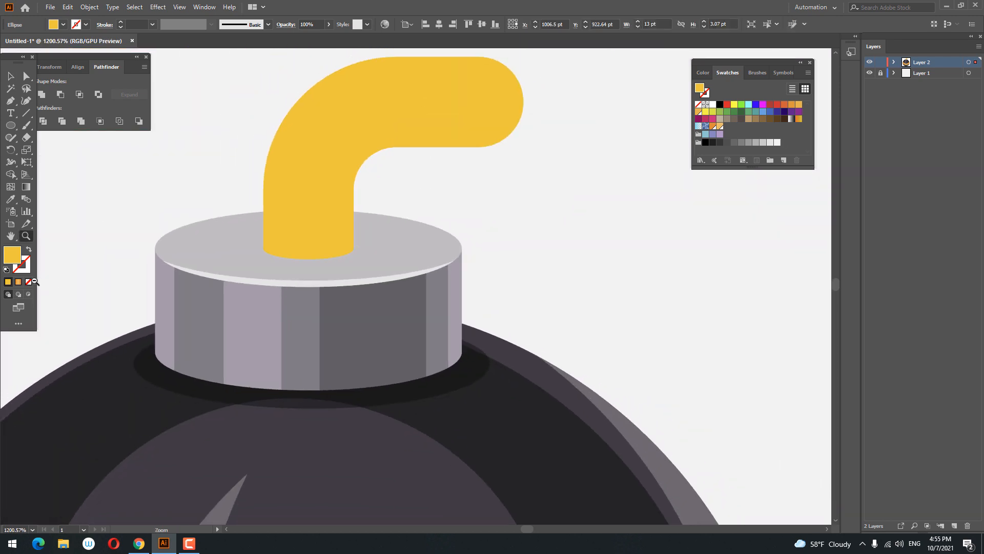
key("v")
left_click(451, 132, "shift")
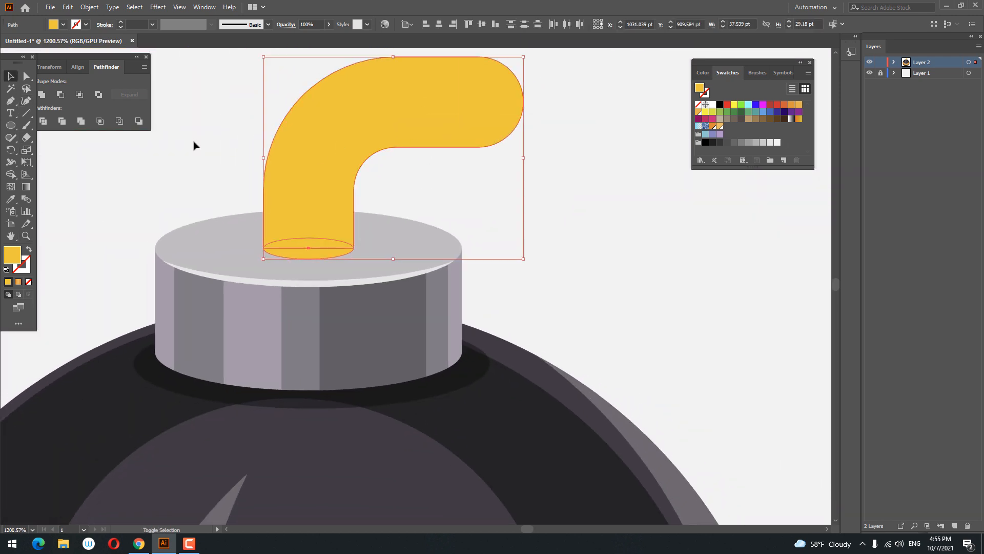
left_click(47, 95)
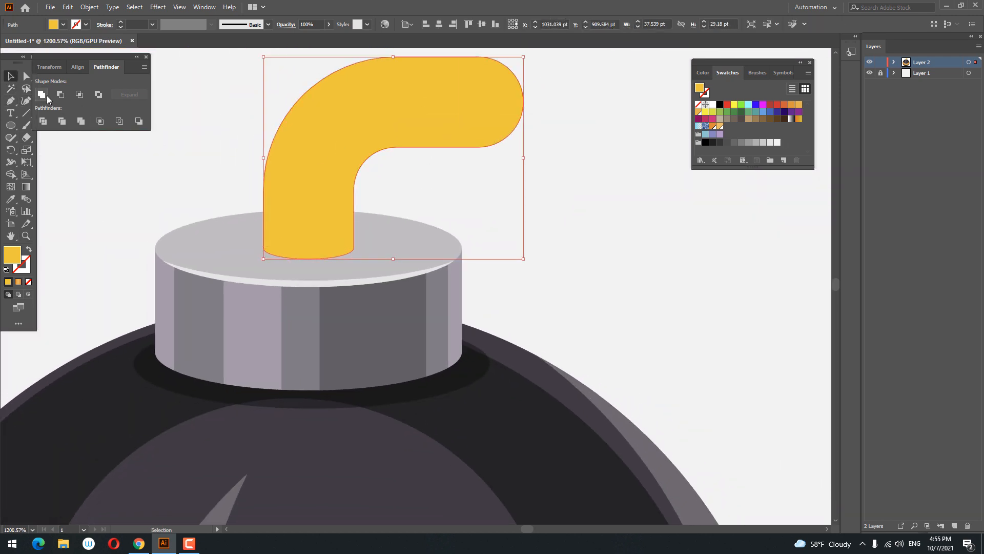
Step: Select the anchor points at the fuse's right end and adjust their corner rounding
key("z")
left_click_drag(411, 182, 346, 220)
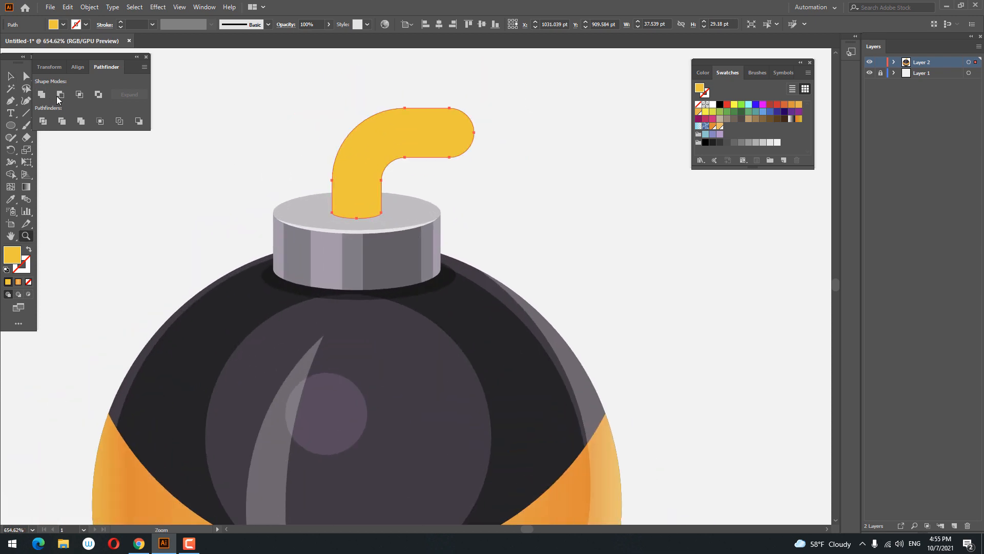
left_click(26, 75)
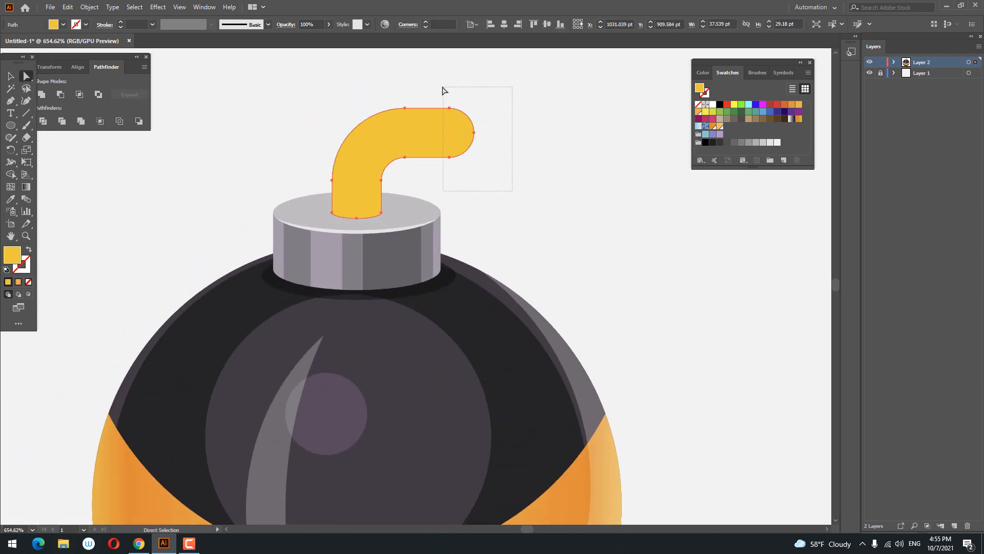
left_click_drag(444, 91, 445, 92)
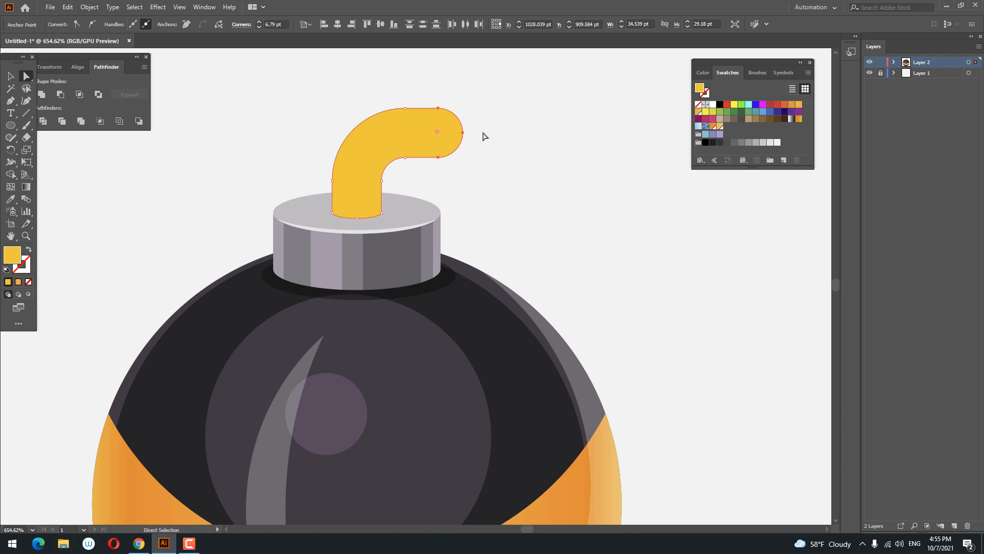
left_click(544, 184)
Step: Select the fuse and change its fill colour to orange FFA300
key("z")
mouse_move(538, 173)
left_mouse_down()
mouse_move(365, 163)
mouse_move(528, 182)
left_mouse_up()
mouse_move(425, 179)
left_mouse_down()
mouse_move(438, 179)
mouse_move(437, 190)
left_mouse_up()
left_click(408, 174)
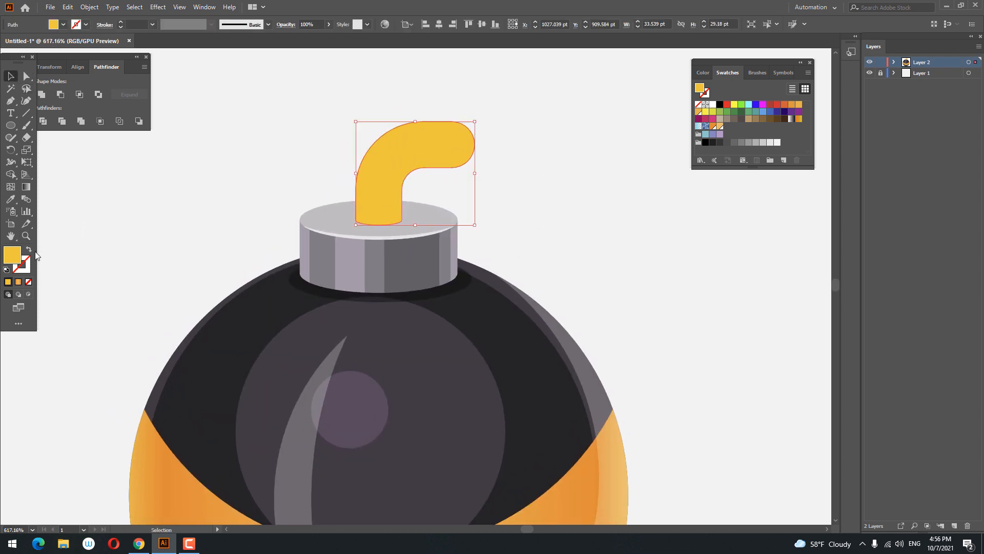
double_click(13, 255)
left_click(777, 224)
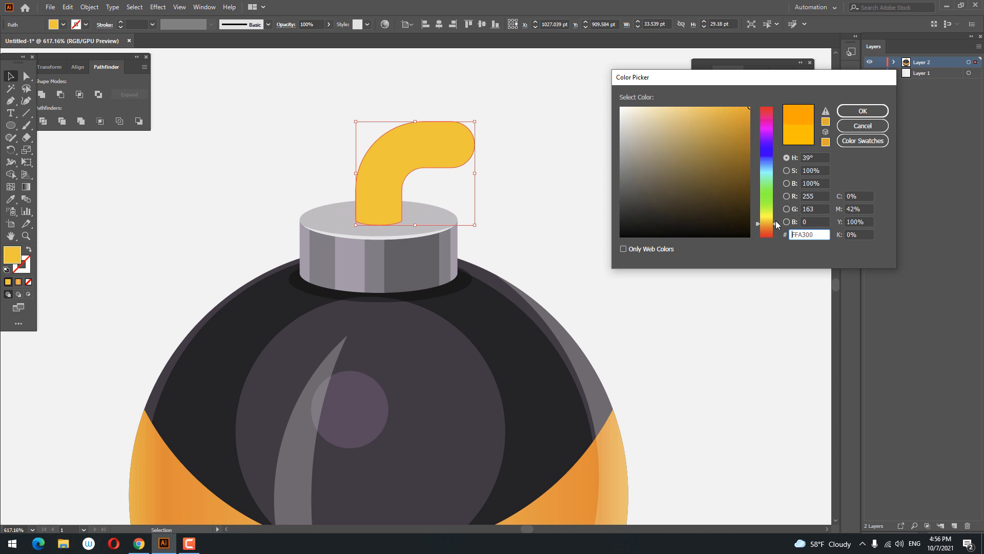
left_click(863, 110)
Step: Draw a diagonal straight line across the fuse's lower part with the Pen tool
left_click(538, 172)
key("z")
left_click_drag(534, 174, 547, 226)
left_click(547, 227)
left_click(542, 205)
left_click(444, 223)
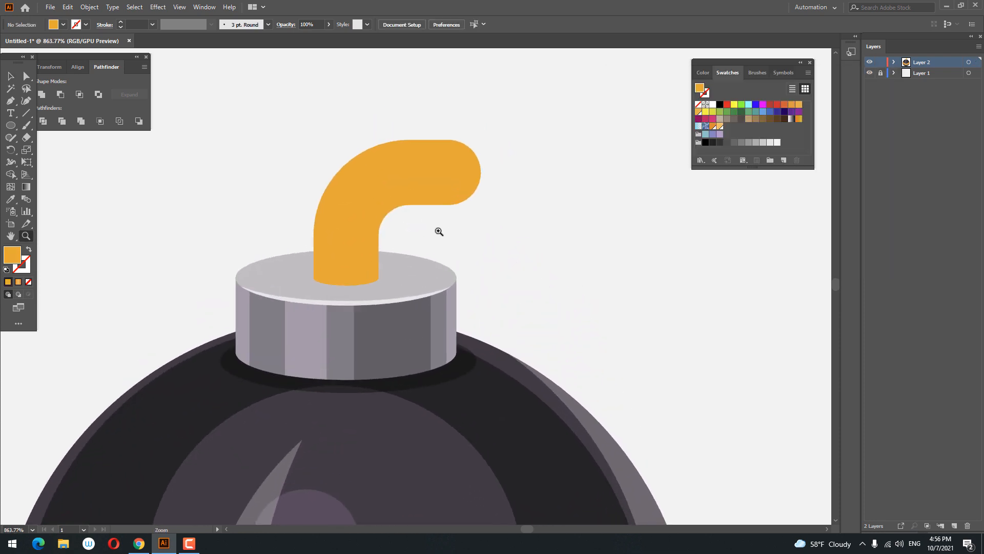
left_click(397, 213)
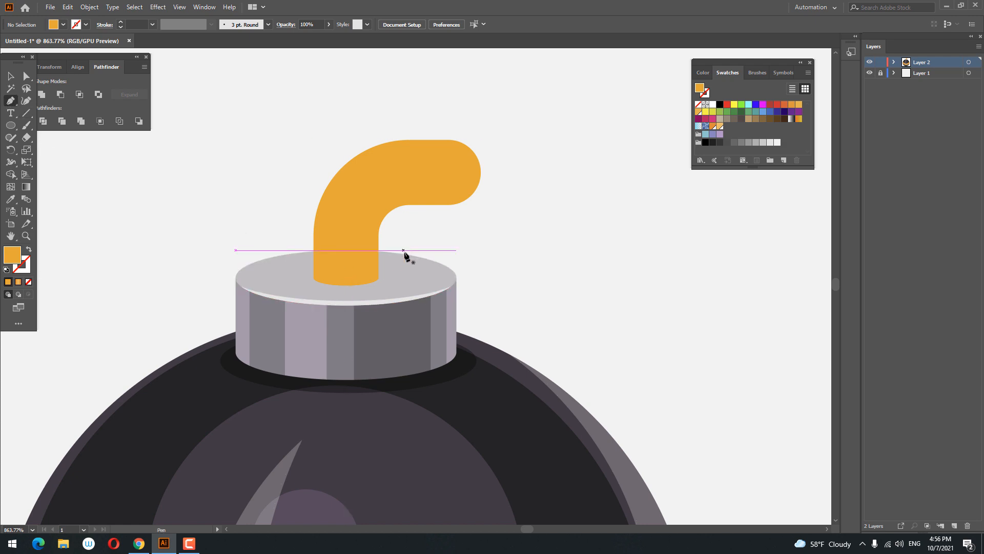
left_click(397, 249)
left_click(400, 259)
left_click(259, 181)
key("v")
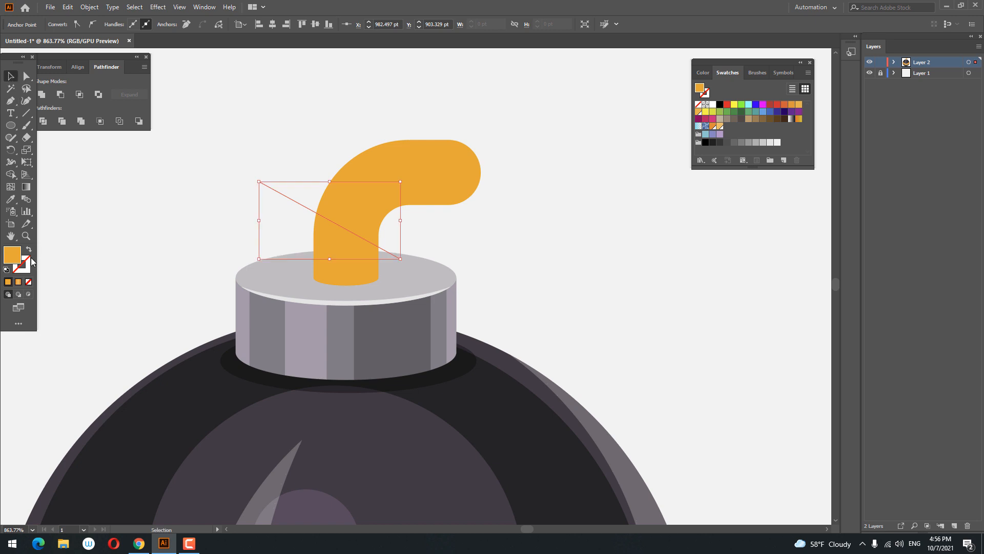
Step: Turn the line into a stroke of 5 pt with a tapered leaf-shaped width profile
key("shift+x")
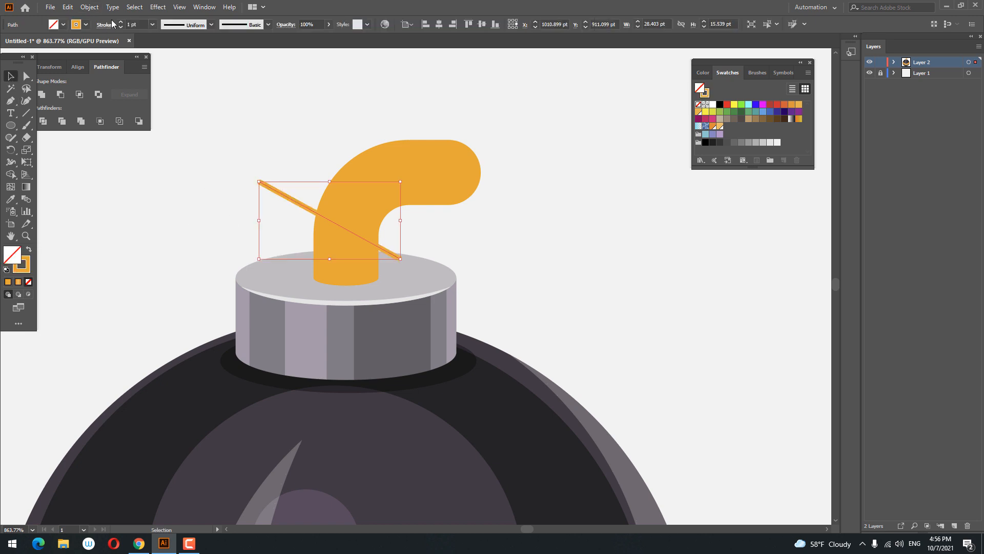
left_click(121, 22)
left_click(121, 22)
left_click(121, 22)
left_click(121, 22)
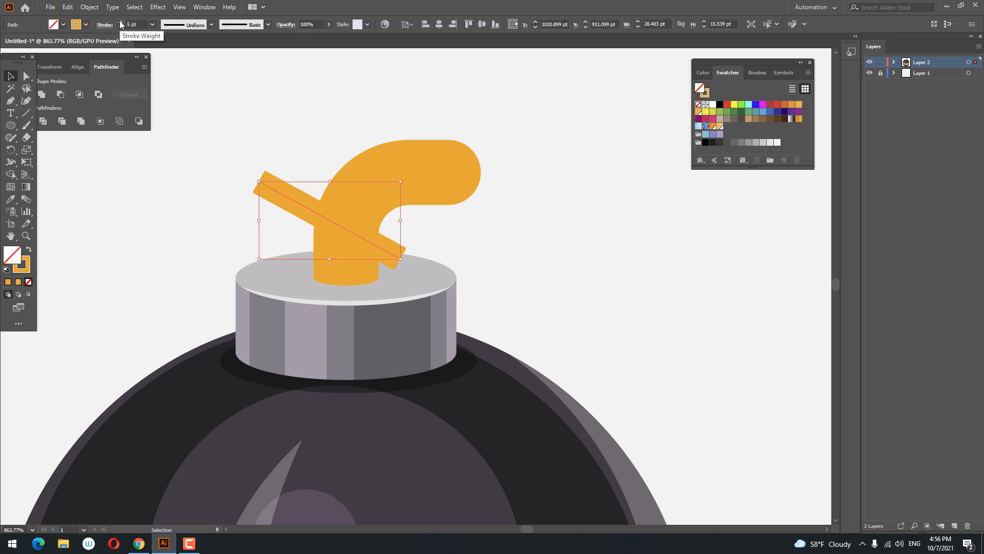
left_click(212, 24)
left_click(189, 75)
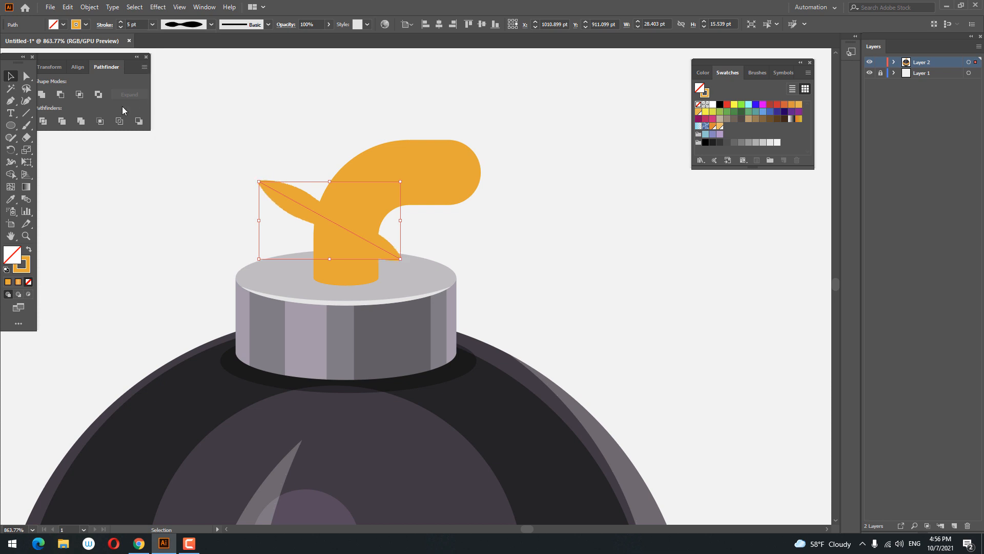
Step: Change the streak's stroke colour to darker orange FF7300
double_click(29, 267)
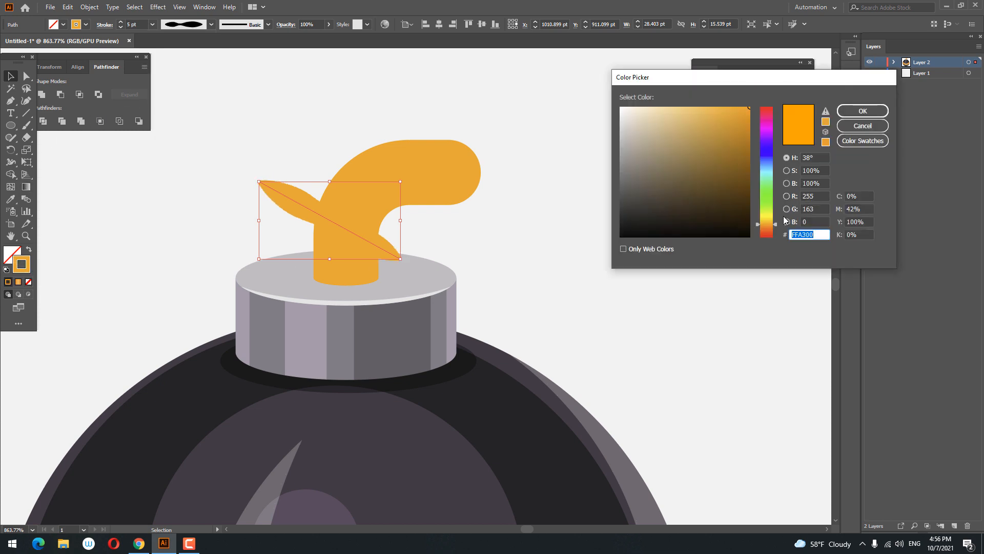
left_click_drag(776, 225, 777, 228)
left_click(863, 111)
left_click(533, 177)
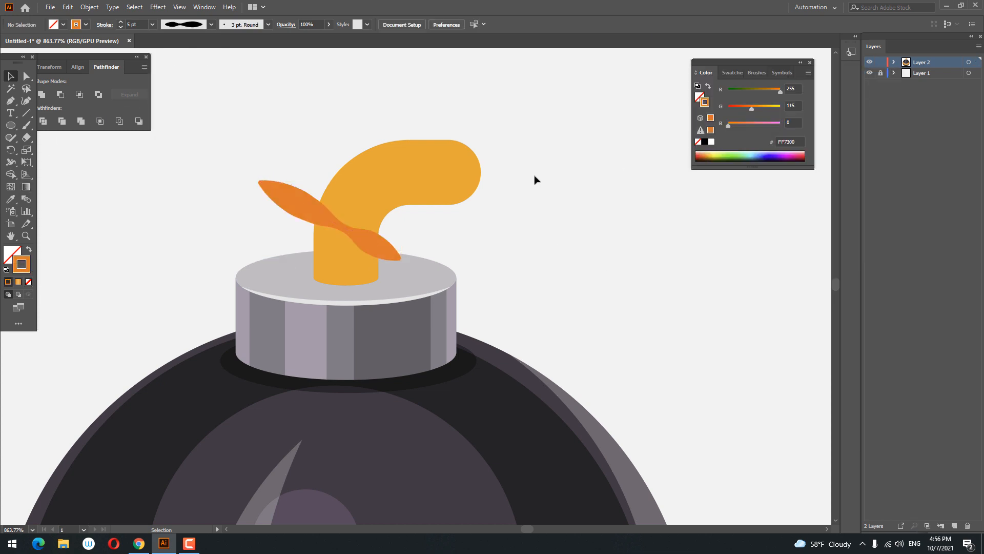
Step: Copy the orange streak and paste a copy in front
key("z")
left_click_drag(531, 177, 436, 176)
left_click(339, 221)
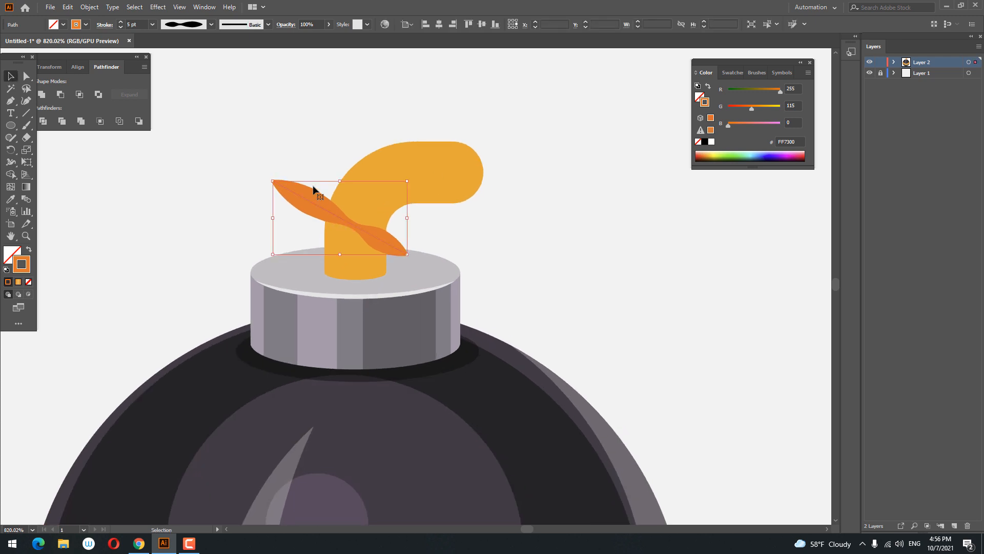
left_click(68, 7)
left_click(82, 56)
left_click(67, 7)
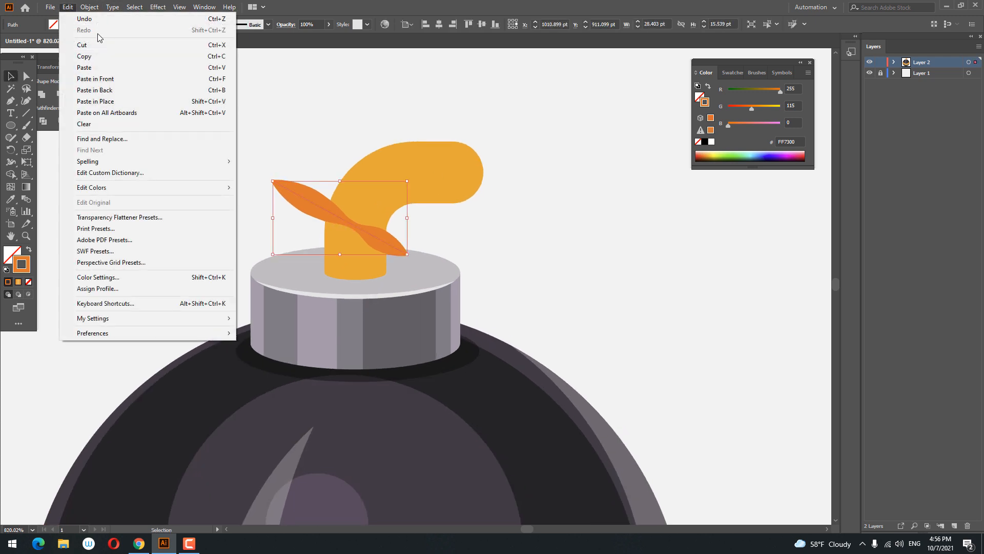
left_click(87, 78)
Step: Move the pasted streak onto the fuse's bend and rotate it to lie steeply across it
left_click_drag(319, 201, 371, 156)
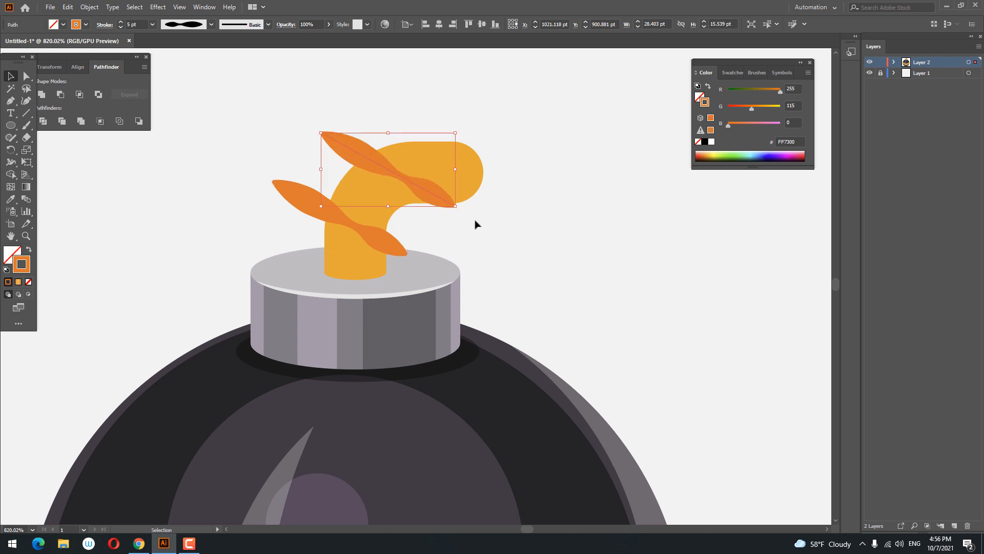
left_click_drag(461, 210, 432, 243)
left_click(520, 250)
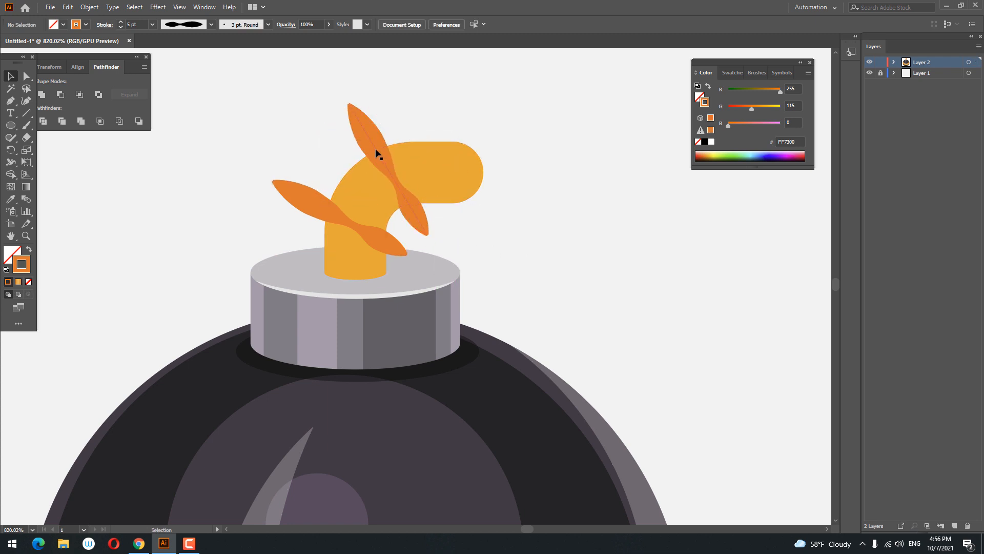
Step: Nudge the upper streak slightly to the right
left_click_drag(381, 147, 388, 148)
left_click(546, 223)
key("z")
left_click_drag(548, 187, 543, 216)
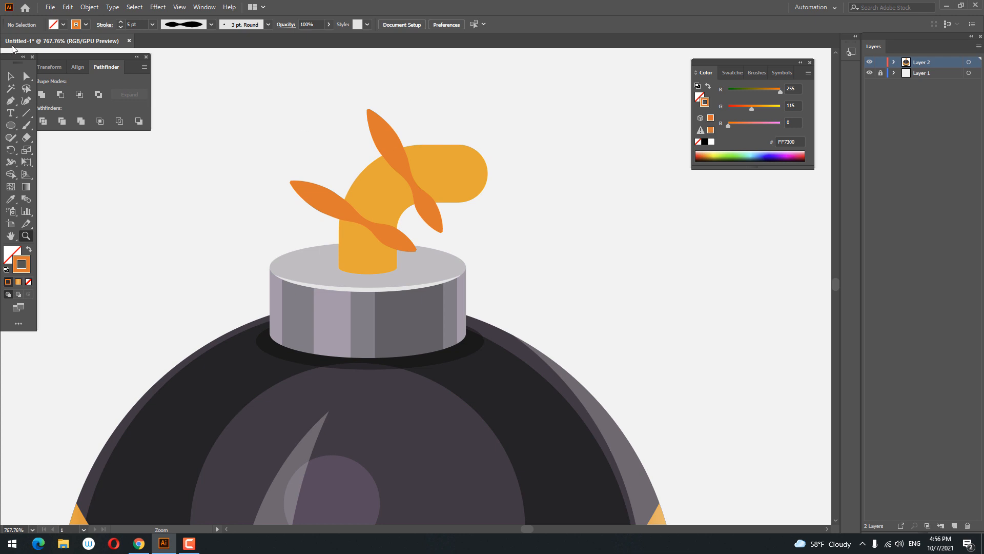
Step: Select both darker orange streaks and expand their appearance into filled shapes
left_click_drag(242, 177, 250, 156)
left_click_drag(317, 211, 318, 210)
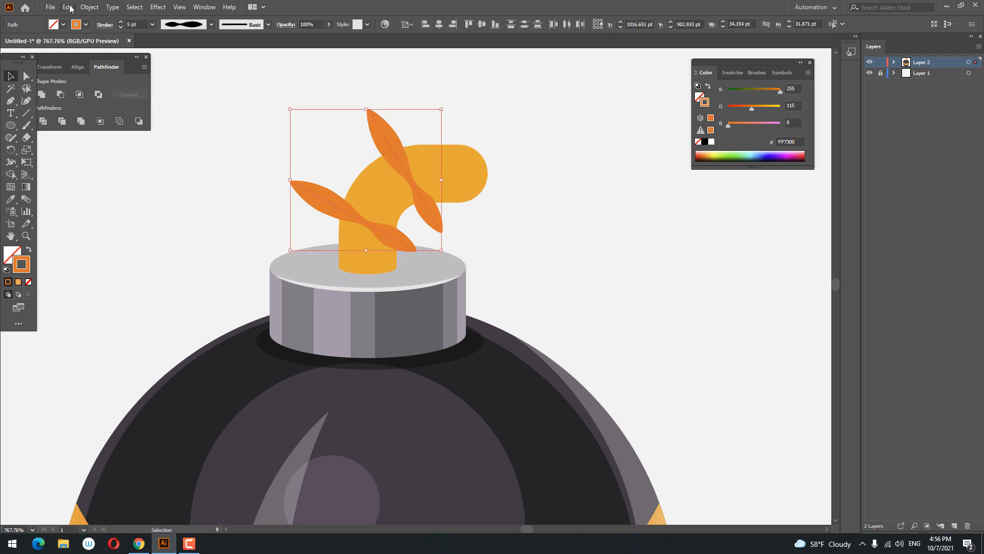
left_click(89, 7)
left_click(130, 140)
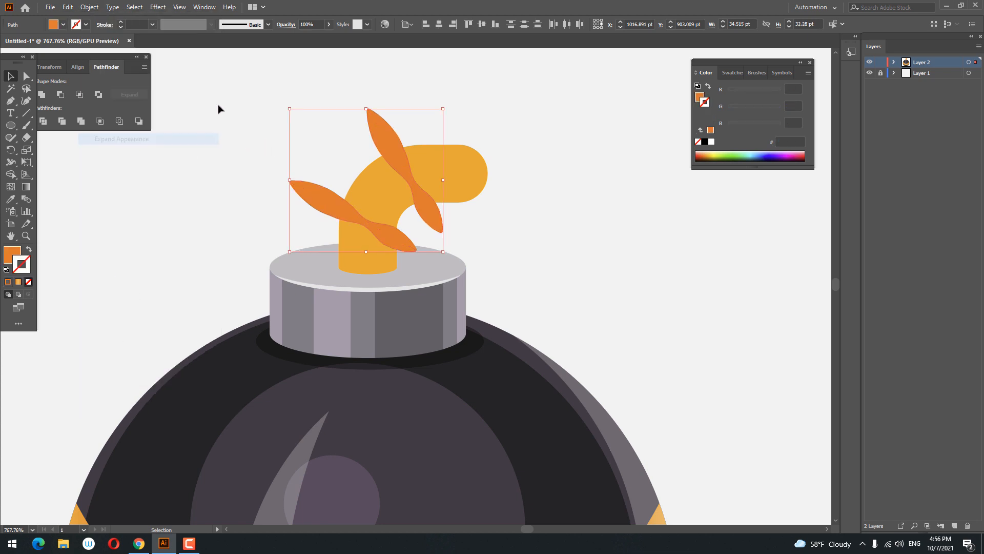
Step: Select the fuse together with the streaks, divide them with Pathfinder, and ungroup the result
left_click_drag(254, 154, 254, 154)
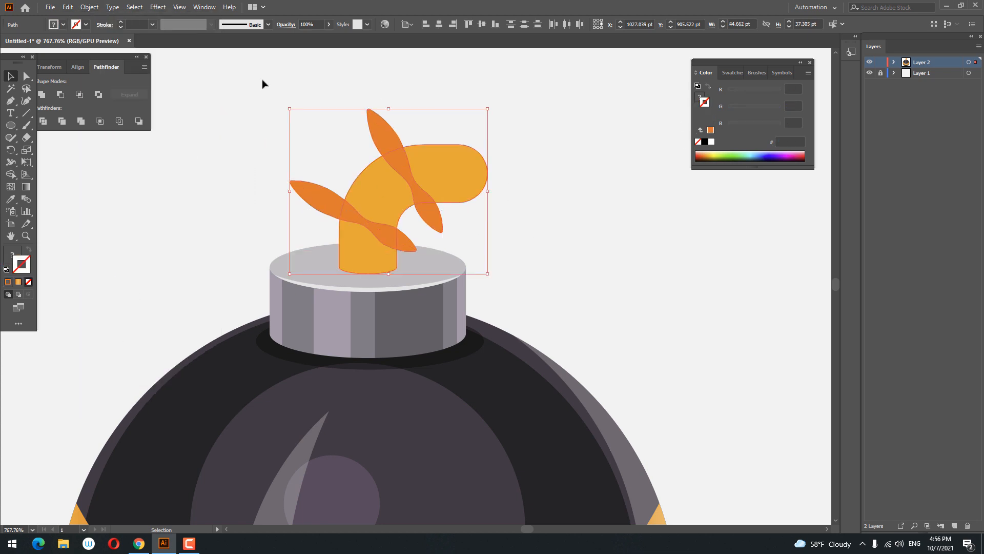
left_click(44, 121)
right_click(410, 168)
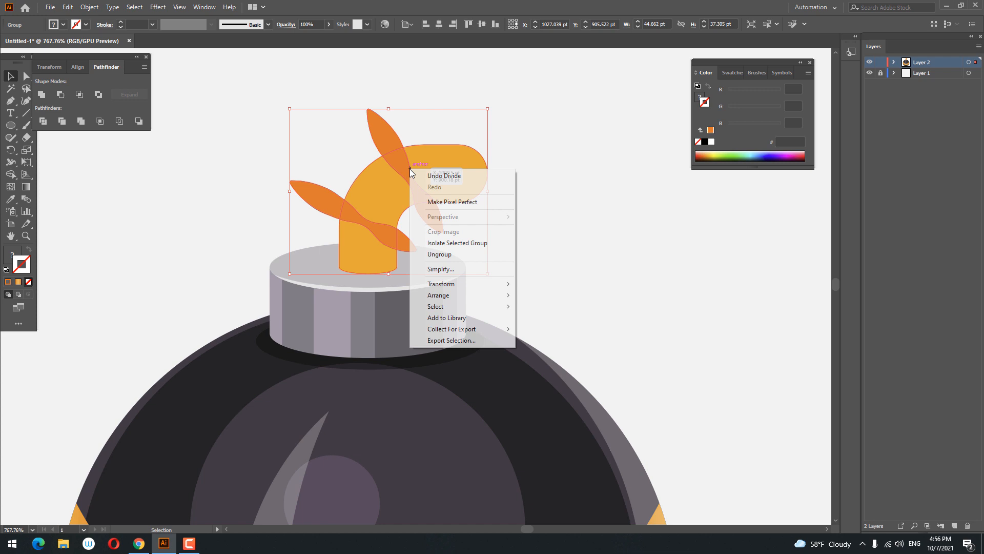
left_click(464, 259)
Step: Select the streak pieces sticking out beyond the fuse and delete them
left_click(435, 225)
left_click(402, 238, "shift")
left_click(325, 199, "shift")
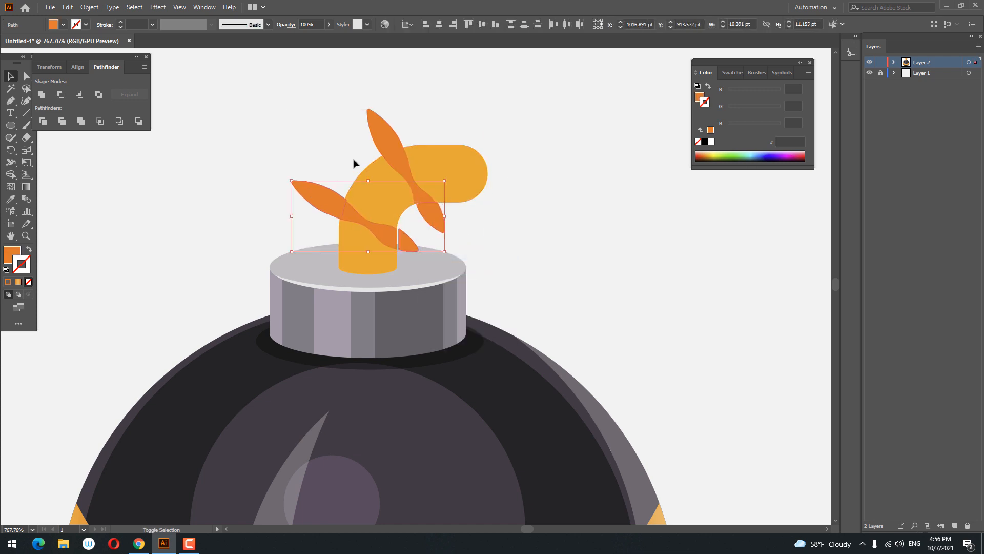
left_click(376, 128, "shift")
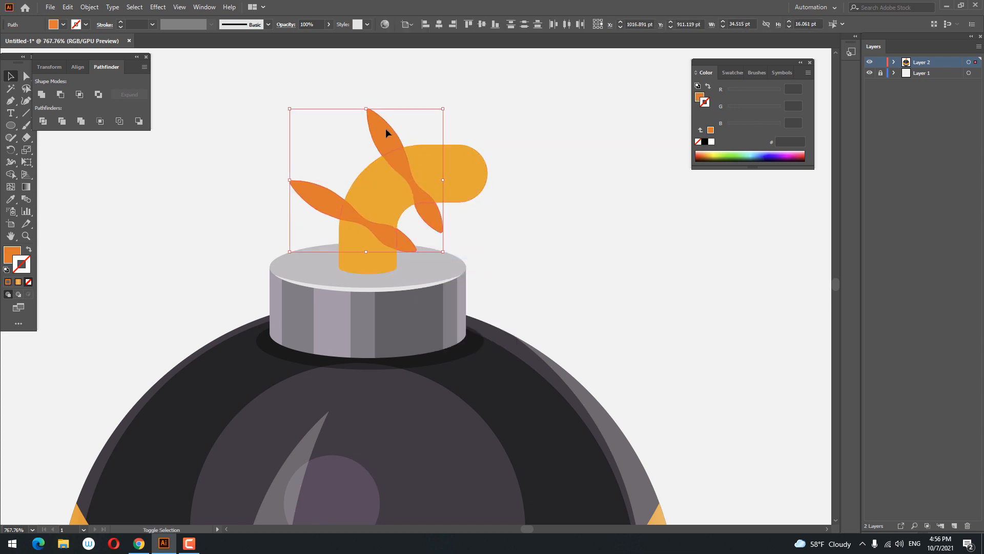
key("Delete")
Step: Draw a small ellipse about 5 by 8.5 pt on the fuse's bend and fill it yellow FFC200
key("z")
mouse_move(514, 178)
left_mouse_down()
mouse_move(325, 176)
mouse_move(501, 185)
left_mouse_up()
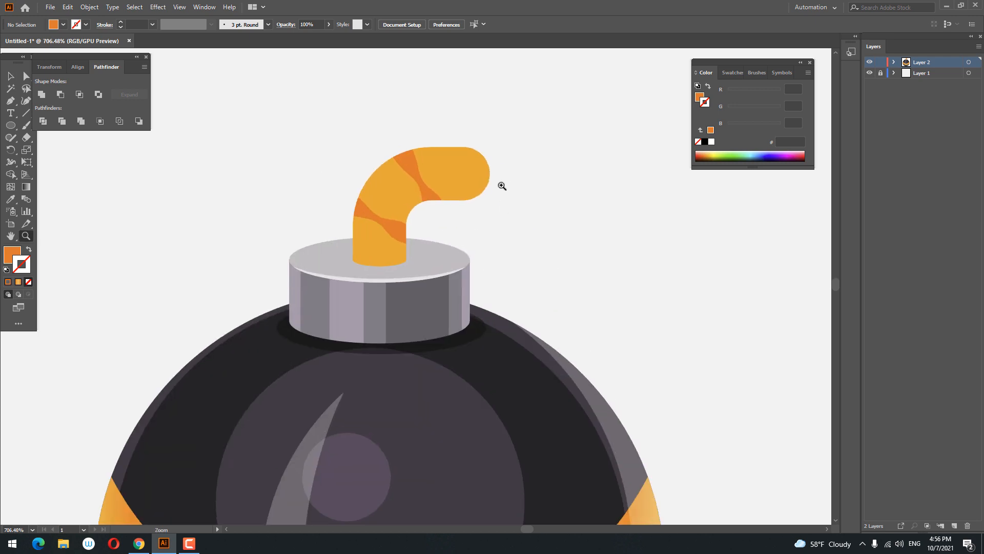
left_click_drag(367, 172, 482, 225)
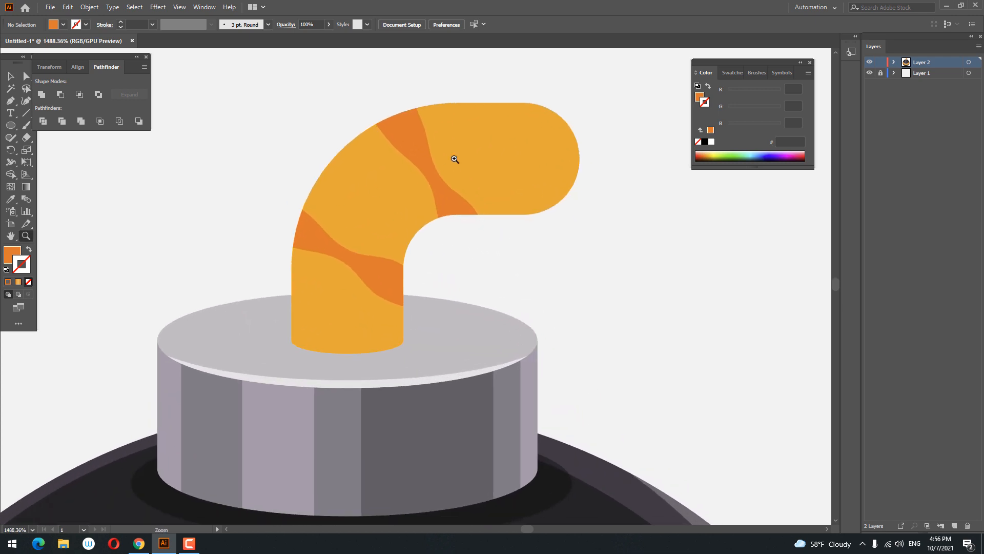
left_click_drag(455, 159, 462, 170)
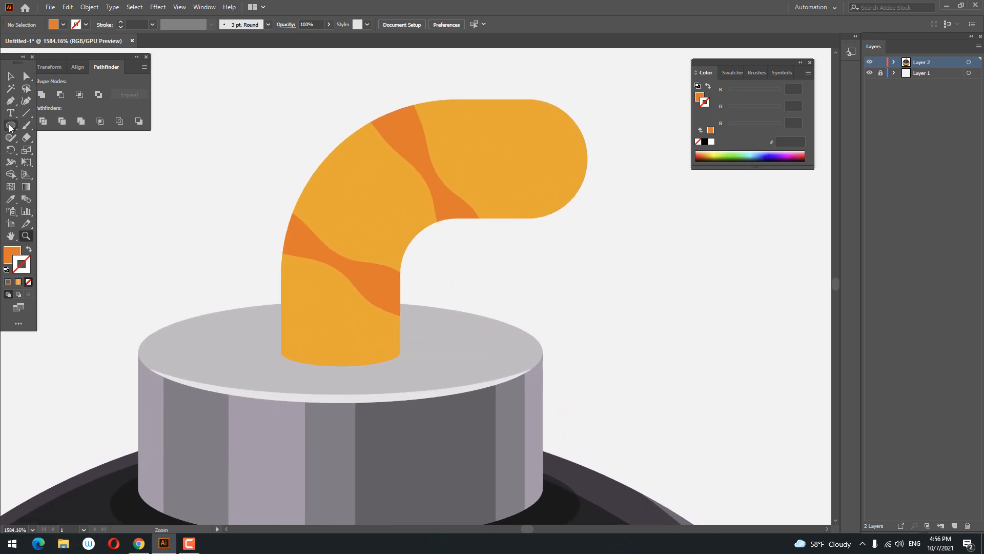
left_click_drag(10, 128, 49, 149)
left_click(41, 128)
left_click_drag(335, 167, 381, 245)
left_click(10, 199)
left_click(326, 210)
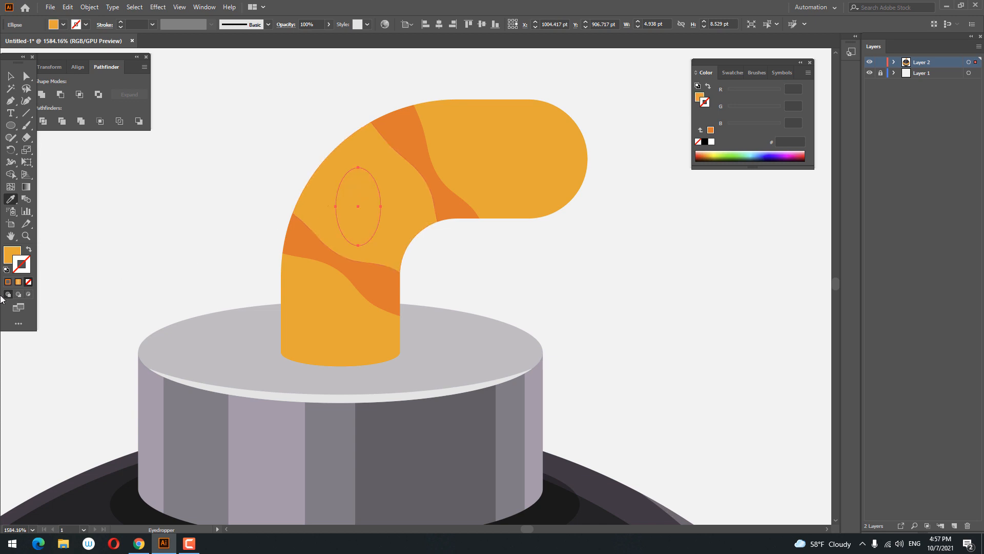
double_click(12, 254)
left_click_drag(775, 226, 777, 217)
left_click(863, 111)
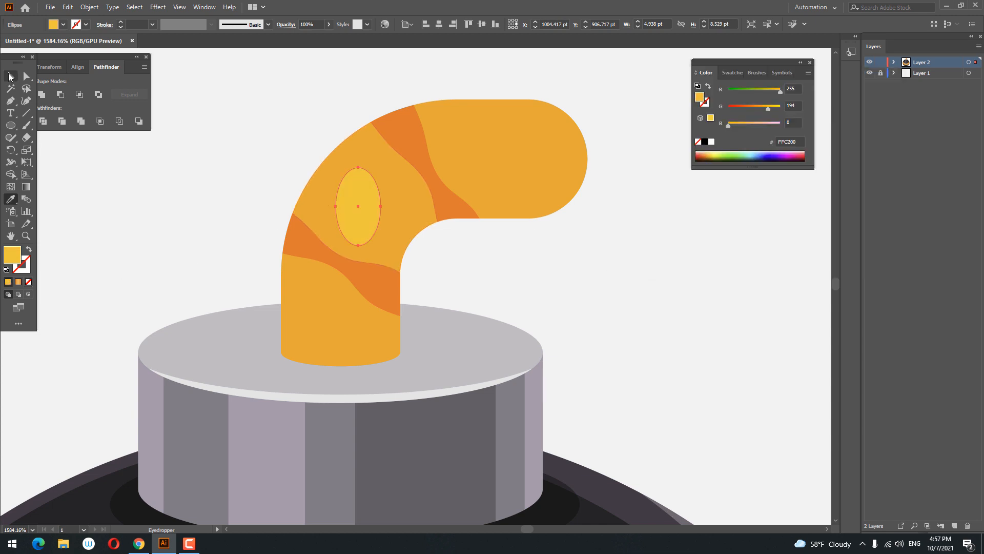
Step: Rotate the yellow ellipse to tilt along the fuse and enlarge it slightly
left_click(10, 76)
left_click_drag(385, 248, 417, 240)
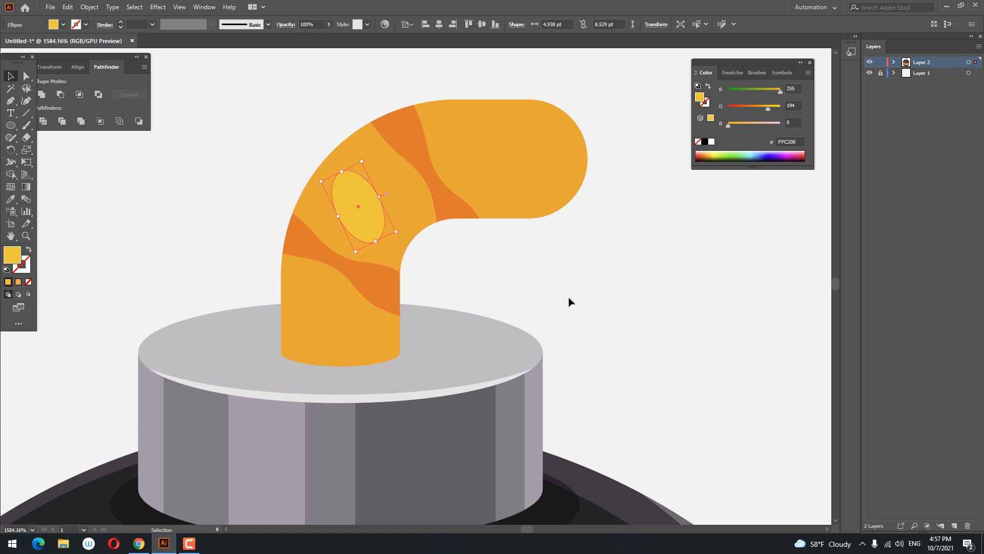
left_click(569, 300)
left_click_drag(356, 218, 402, 233)
left_click(513, 285)
Step: Paste a copy of the yellow ellipse in front, move it onto the fuse's horizontal end and rotate it
left_click(72, 8)
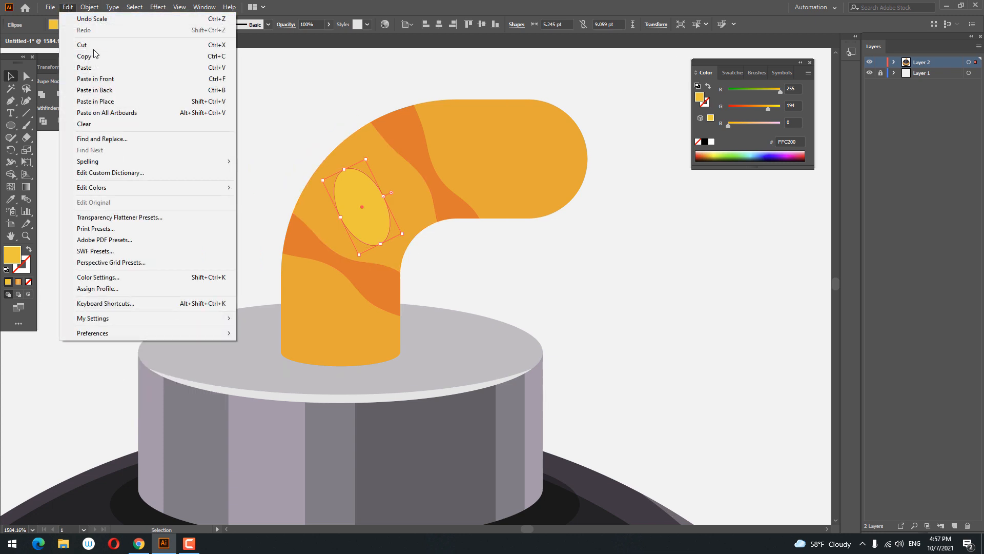
left_click(95, 78)
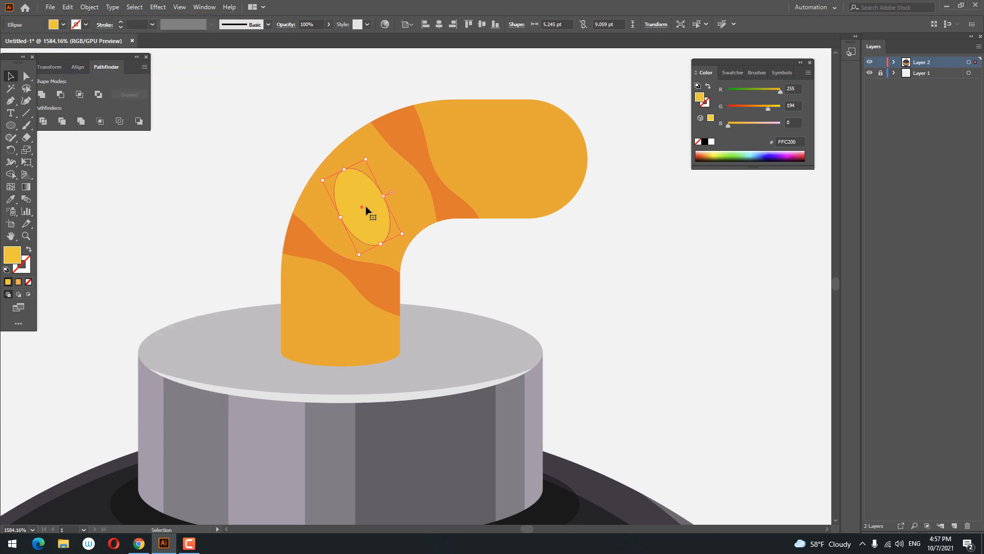
left_click_drag(367, 211, 497, 157)
left_click_drag(538, 184, 511, 199)
left_click(595, 260)
Step: Paste another copy of the yellow ellipse in front and place it rotated on the fuse's lower vertical part
left_click(345, 217)
left_click(67, 8)
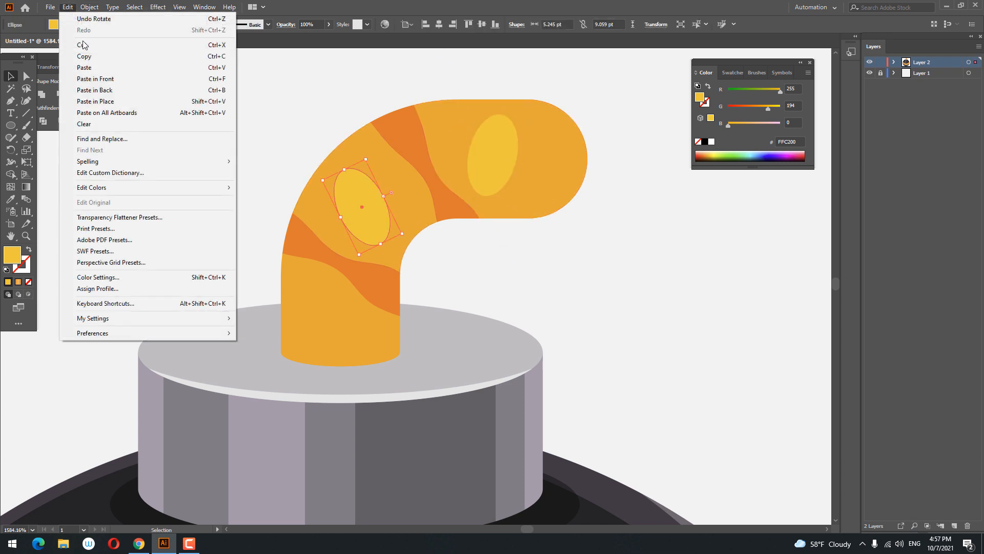
left_click(67, 7)
left_click(68, 7)
left_click(108, 78)
left_click_drag(365, 205, 326, 314)
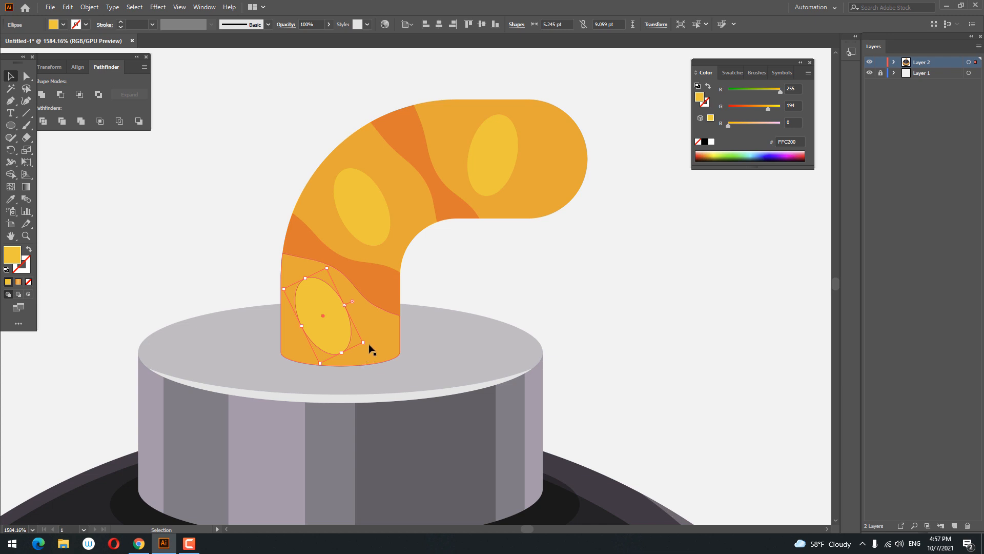
left_click_drag(370, 348, 385, 338)
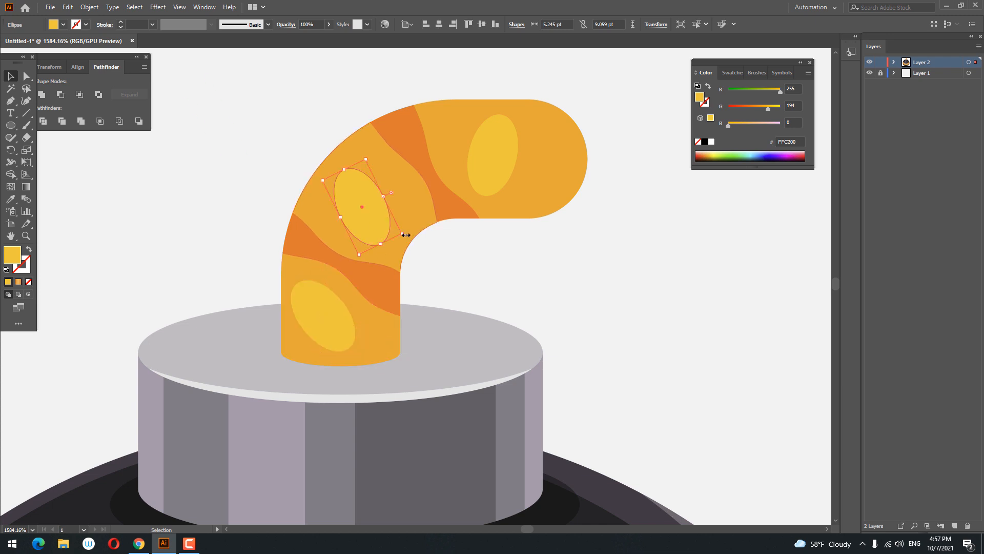
Step: Slightly adjust the bend ellipse's rotation and nudge it upward
left_click_drag(405, 238, 407, 236)
left_click_drag(376, 204, 379, 195)
left_click(492, 172)
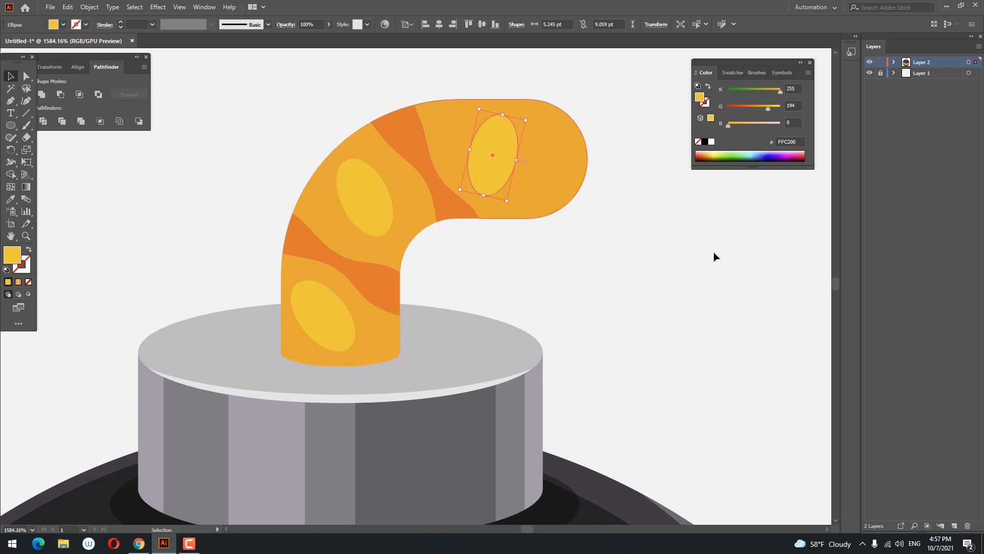
left_click(718, 261)
Step: Save the fuse's orange and the streak's darker orange as new swatches
key("z")
left_click_drag(687, 261, 369, 266)
left_click_drag(542, 215, 611, 277)
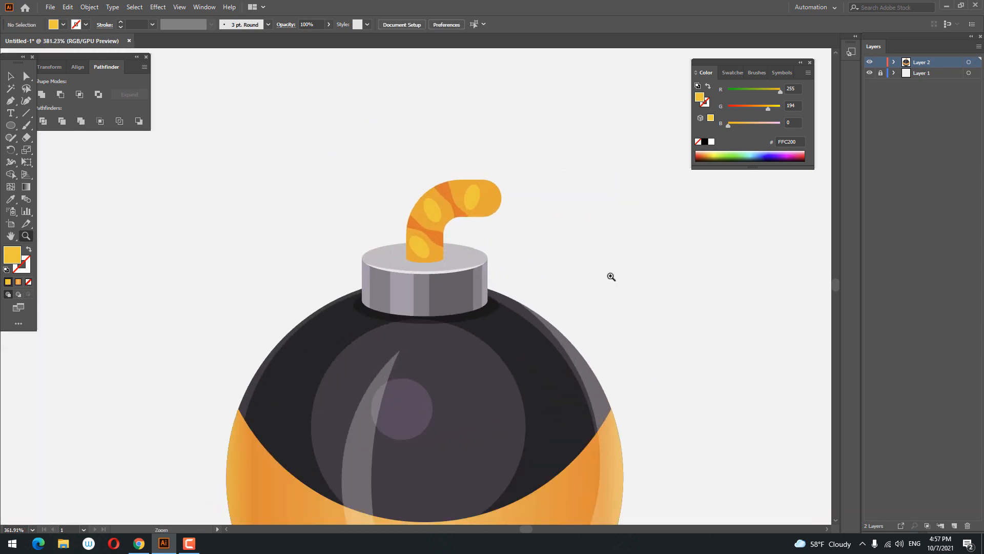
left_click_drag(376, 178, 402, 195)
left_click(10, 77)
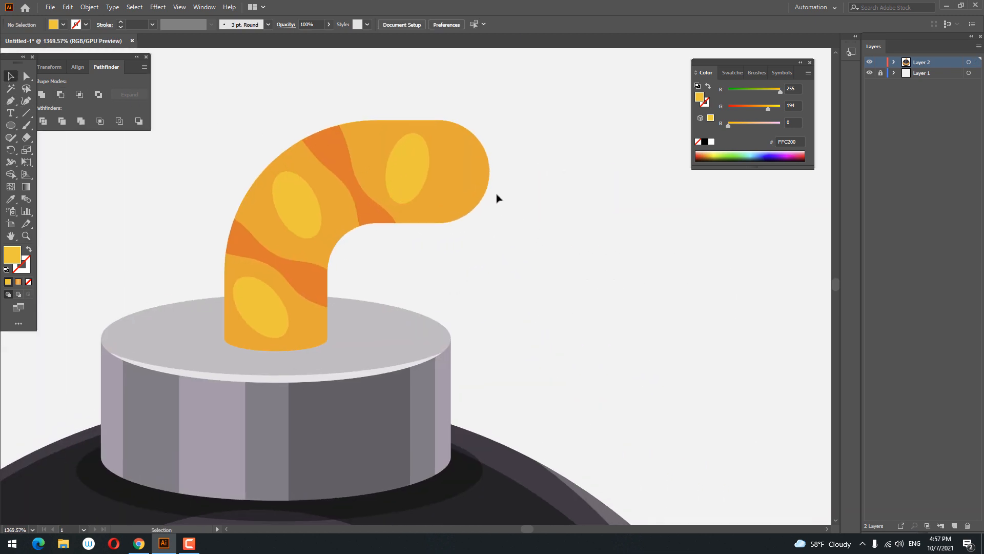
left_click(485, 192)
left_click(728, 72)
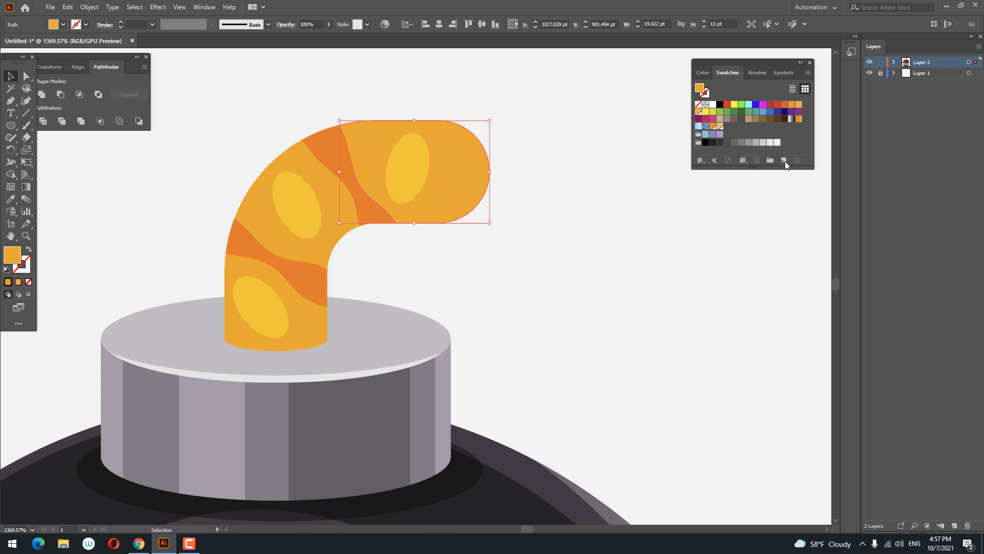
left_click(783, 160)
left_click(473, 325)
left_click(328, 154)
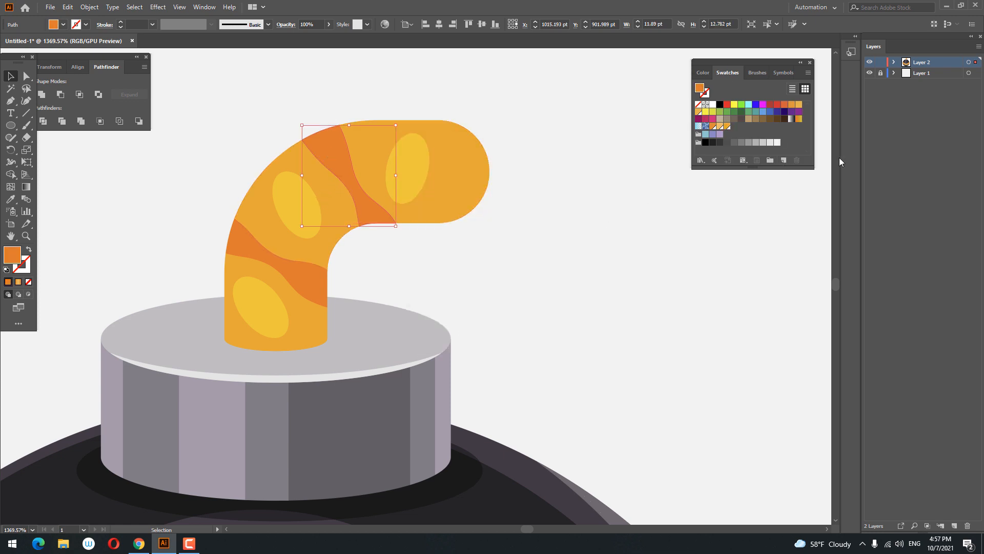
left_click(785, 160)
left_click(473, 325)
Step: Apply a vertical linear gradient across the fuse's horizontal end and remove an extra gradient stop
left_click(26, 187)
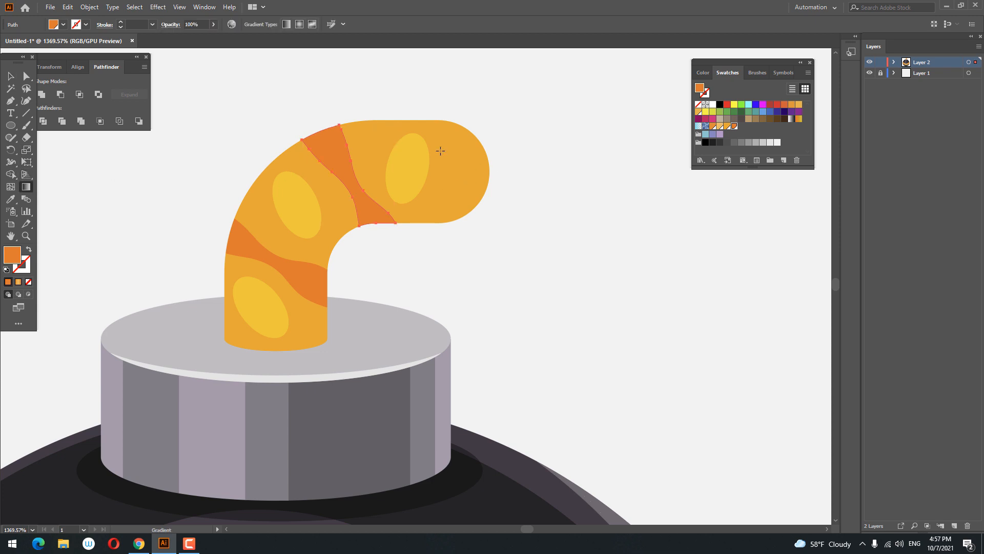
key("v")
left_click(359, 180)
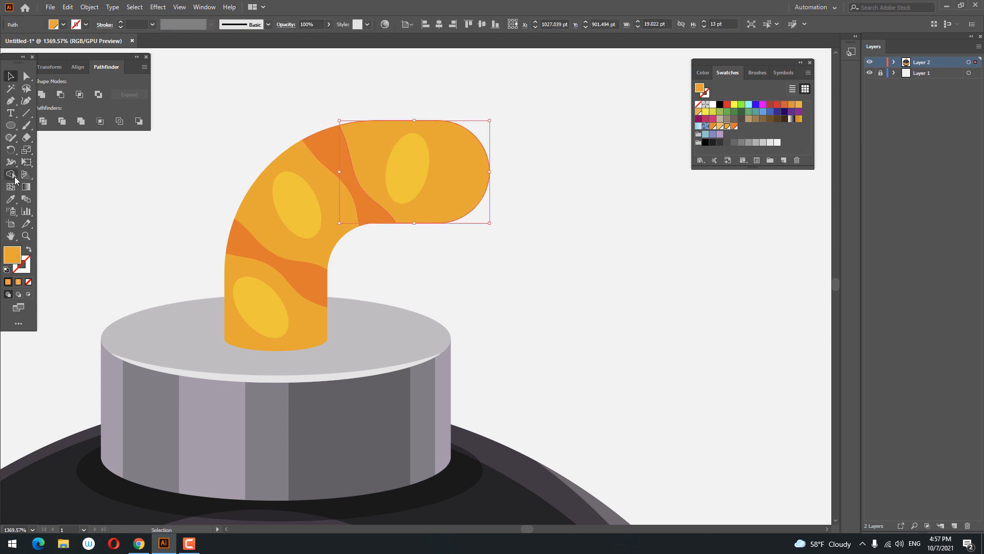
left_click(25, 187)
left_click(457, 175)
left_click_drag(414, 116, 415, 230)
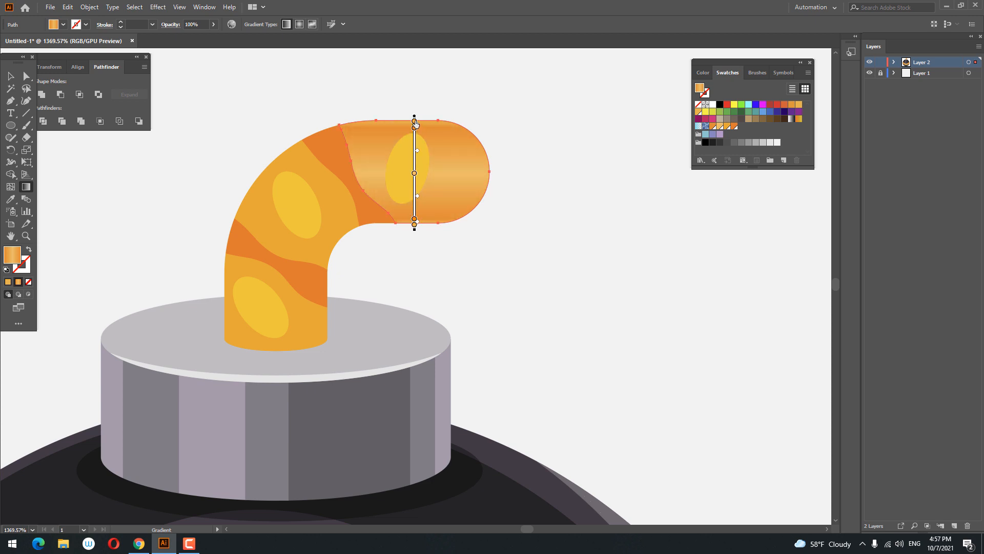
left_click_drag(414, 122, 415, 127)
left_click(416, 220)
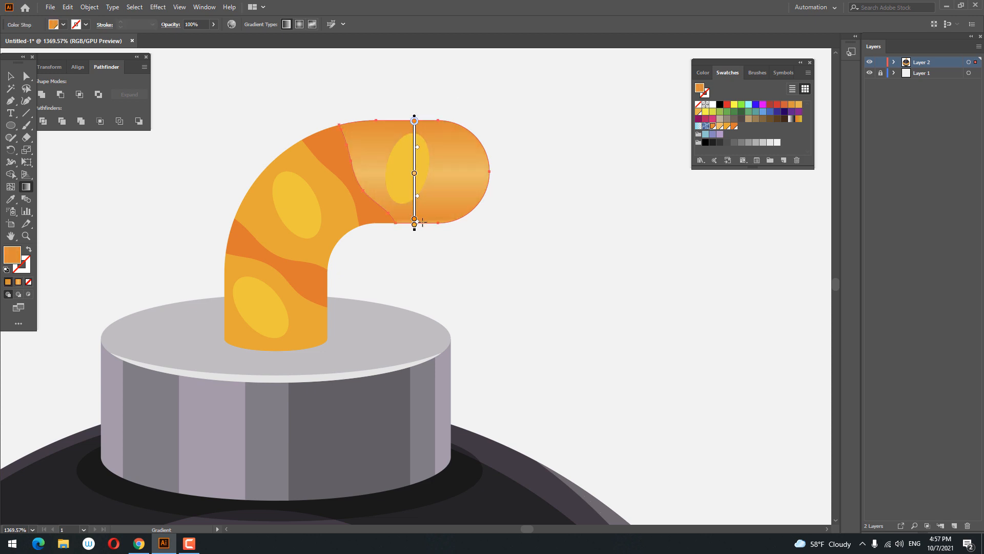
left_click(416, 225)
key("Delete")
left_click_drag(414, 219, 415, 226)
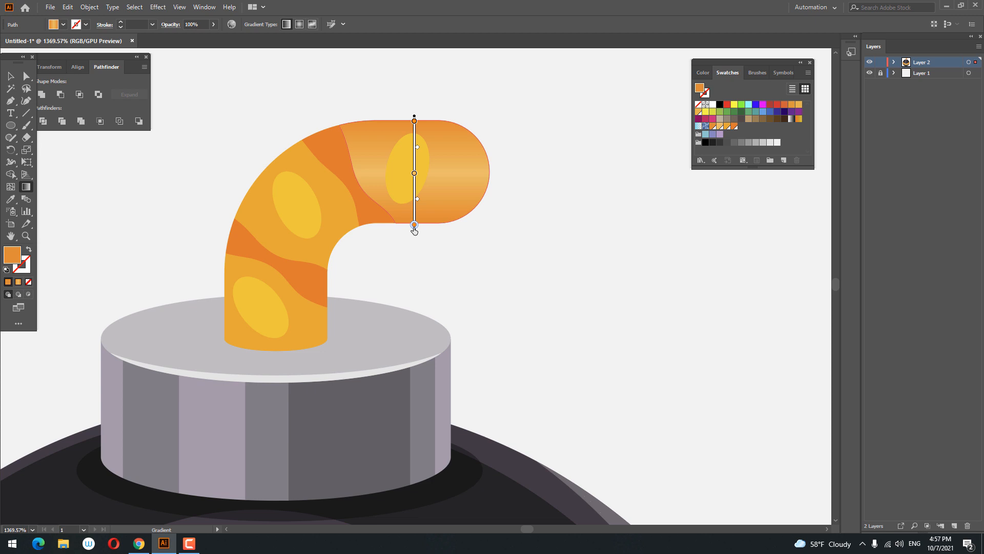
Step: Colour the gradient's middle, bottom and top stops with the saved orange swatches
double_click(415, 173)
left_click(377, 219)
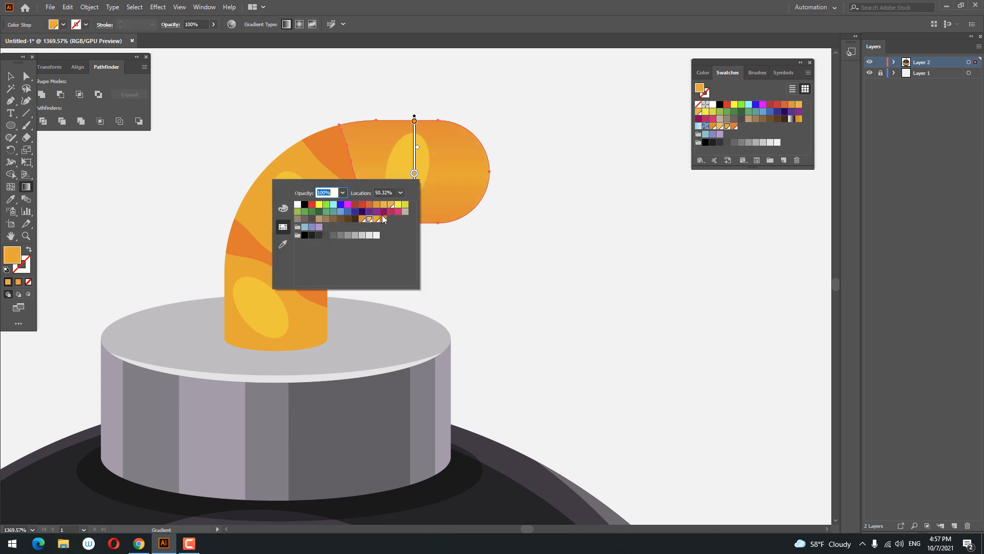
double_click(415, 225)
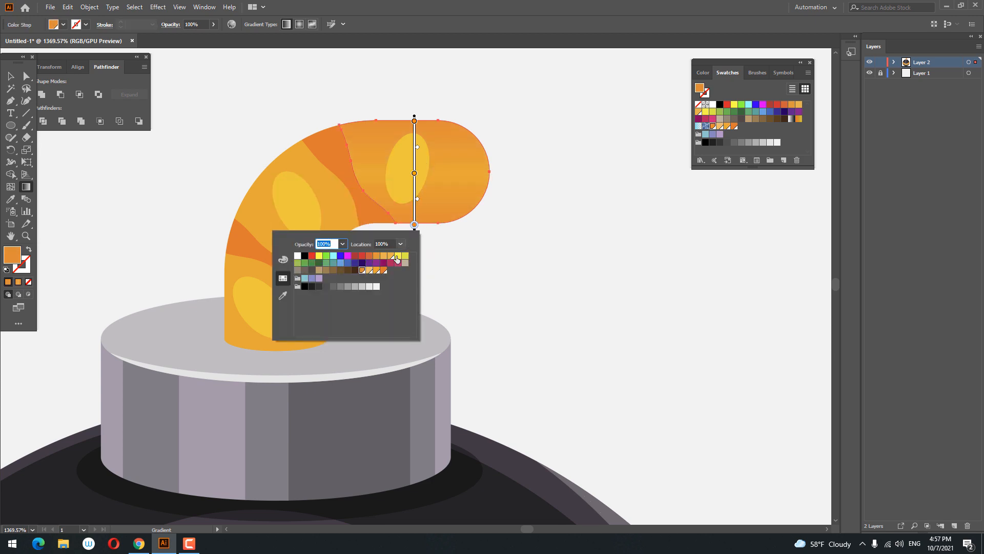
left_click(385, 272)
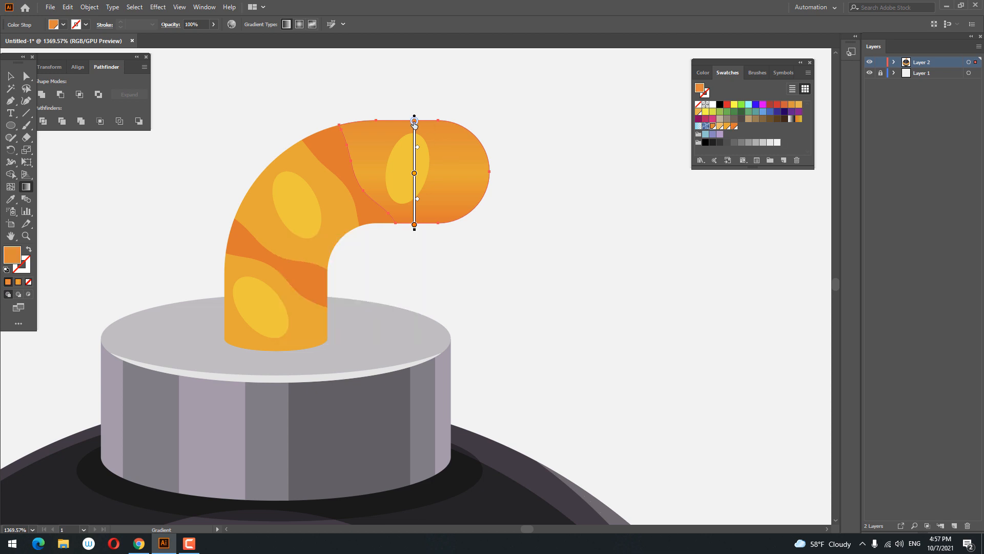
double_click(415, 122)
left_click(385, 167)
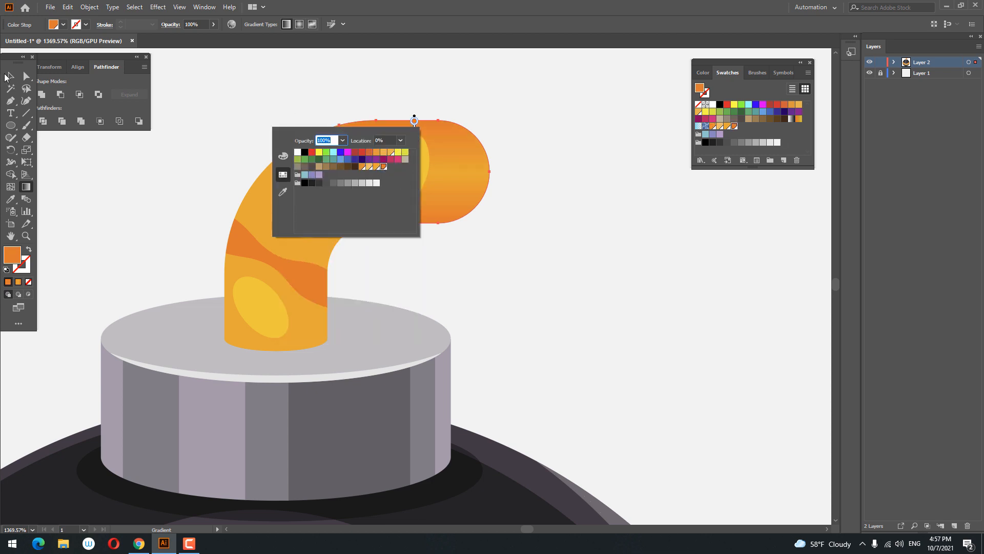
left_click(7, 75)
left_click(10, 78)
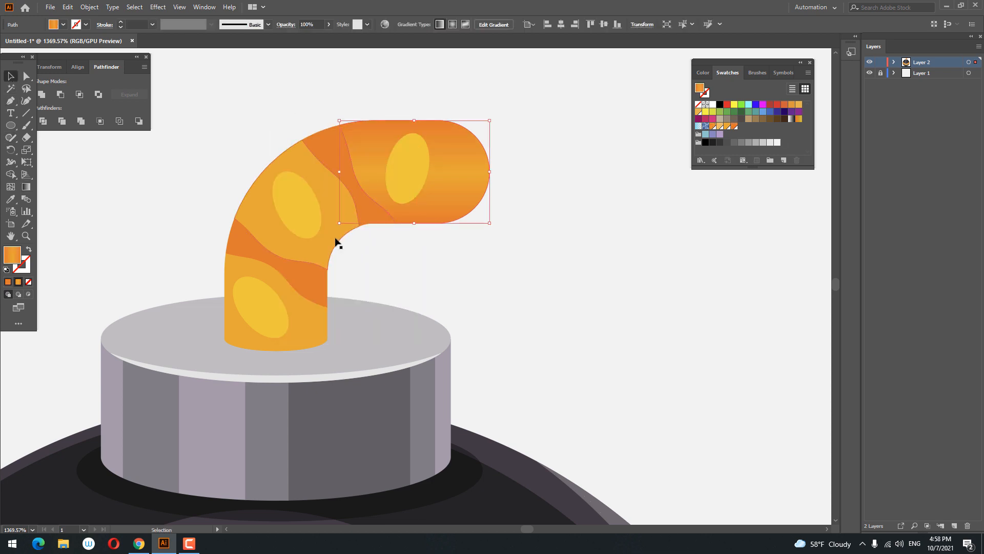
Step: Copy the gradient onto the fuse's bend pieces with the eyedropper and redirect it diagonally across the bend
left_click(335, 238)
left_click(11, 199)
left_click(458, 188)
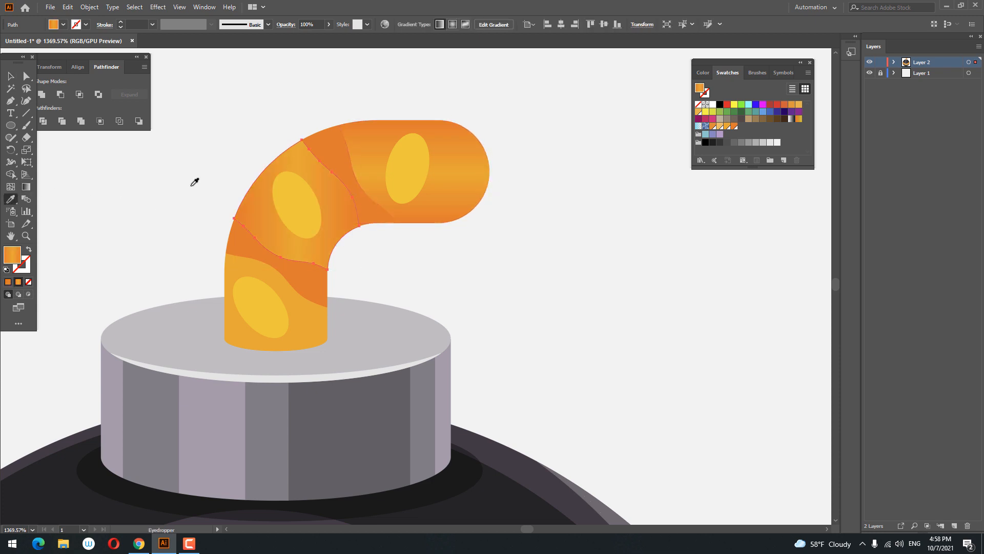
key("g")
left_click_drag(265, 162, 333, 251)
left_click(10, 76)
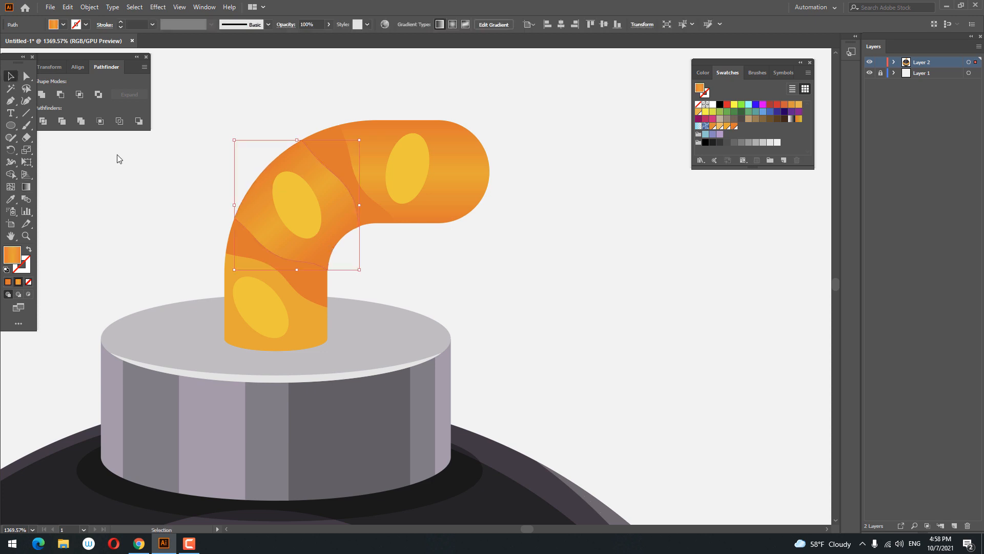
Step: Copy the fuse's orange gradient onto its vertical bottom piece with the eyedropper
left_click(312, 315)
left_click(9, 200)
left_click(332, 198)
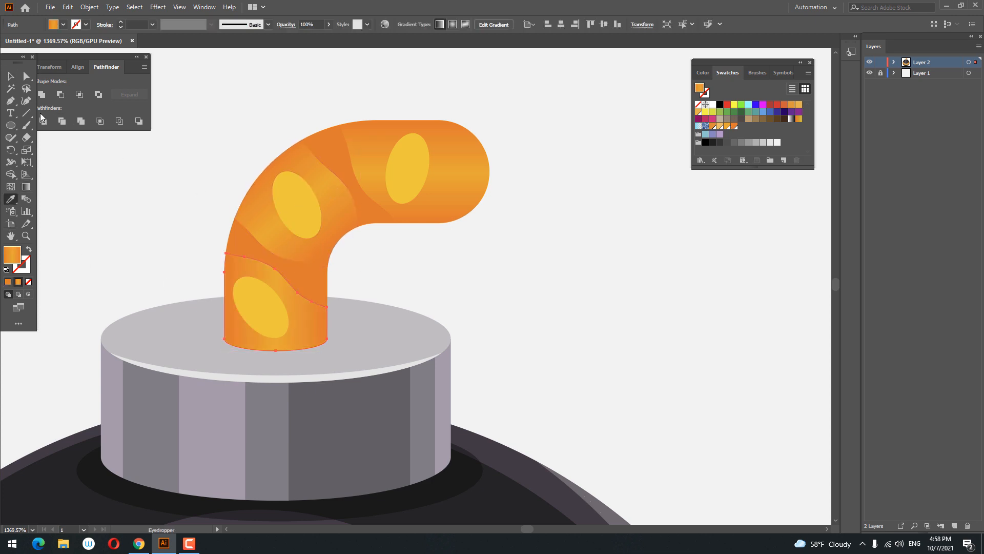
left_click(26, 186)
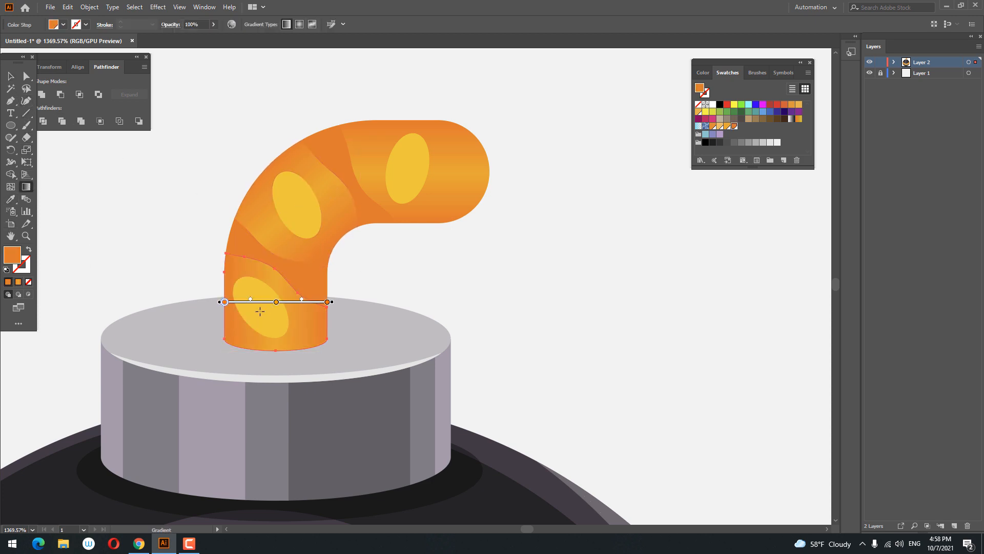
Step: Select the three yellow spots on the fuse and set their opacity to 60%
left_click(10, 77)
left_click(300, 212)
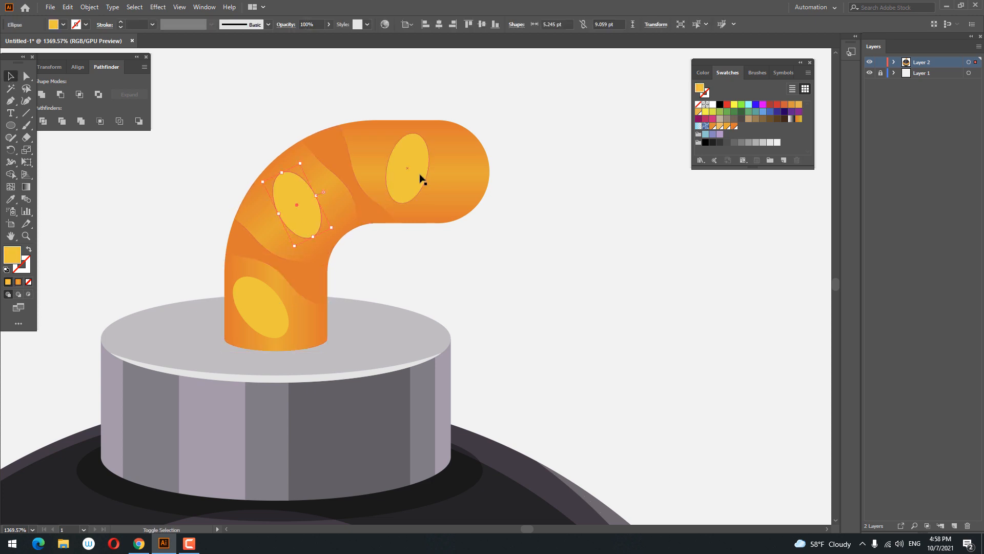
left_click(418, 173, "shift")
left_click(266, 304, "shift")
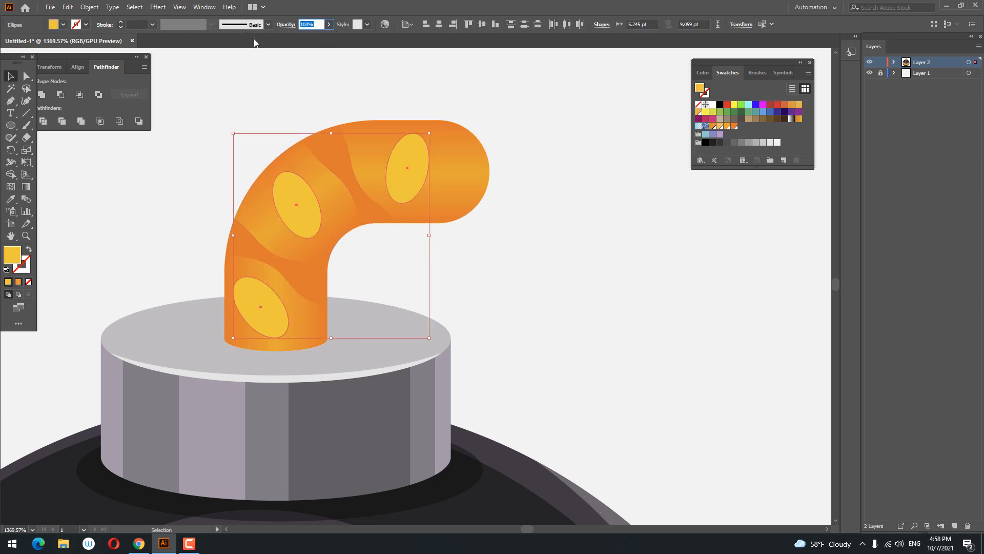
type("60")
key("Return")
Step: Select all the fuse pieces and spots and group them together
left_click(544, 257)
key("z")
left_click_drag(518, 237, 246, 226)
left_click_drag(512, 215, 361, 178)
left_click_drag(360, 179, 526, 210)
left_click_drag(319, 195, 430, 179)
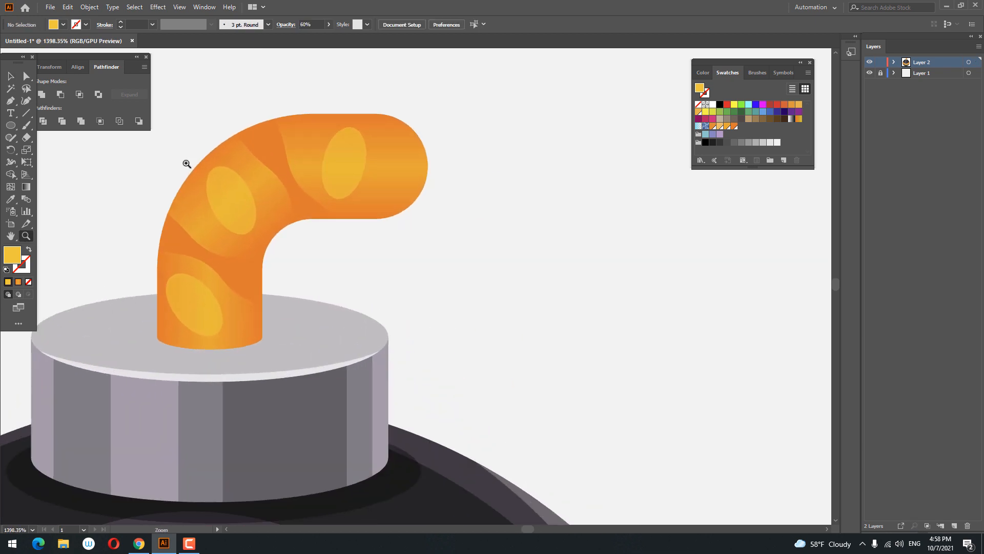
left_click(10, 76)
left_click_drag(482, 326, 130, 111)
left_click(354, 325, "shift")
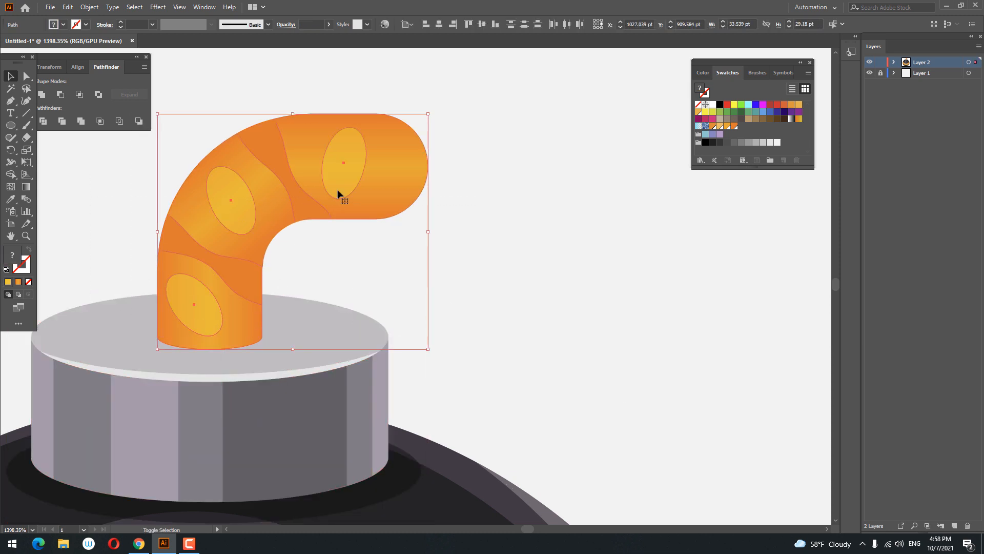
right_click(310, 170)
left_click(350, 235)
key("z")
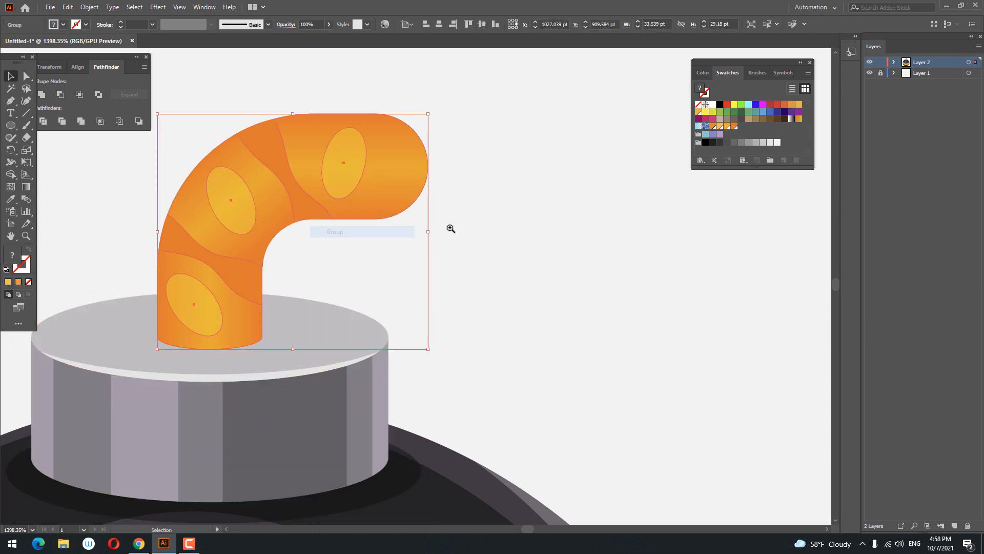
Step: Draw a flat ellipse about 27.6 by 4.4 pt at the fuse's base and give it the dark semi-transparent shadow style with the eyedropper
left_click_drag(451, 228, 34, 236)
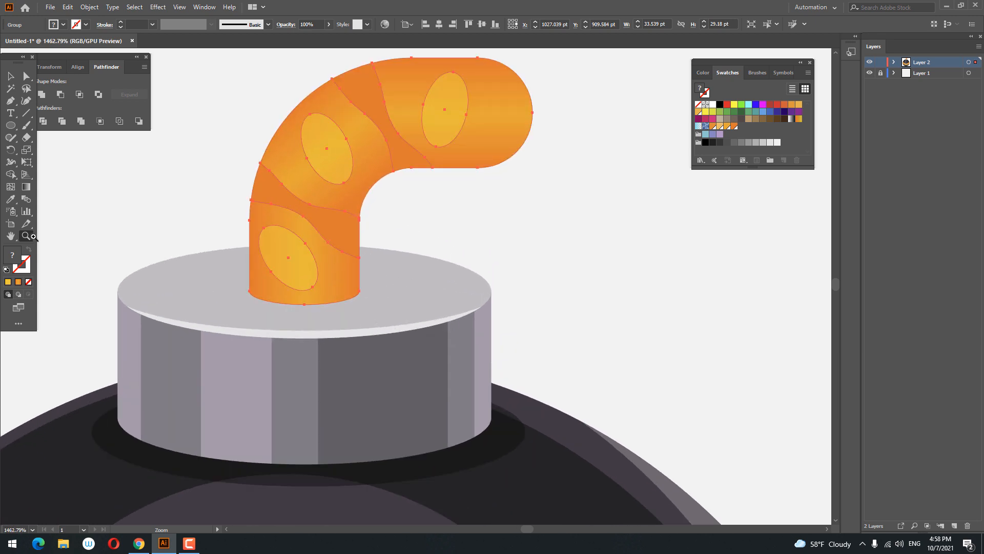
left_click(11, 128)
left_click_drag(261, 287, 483, 312)
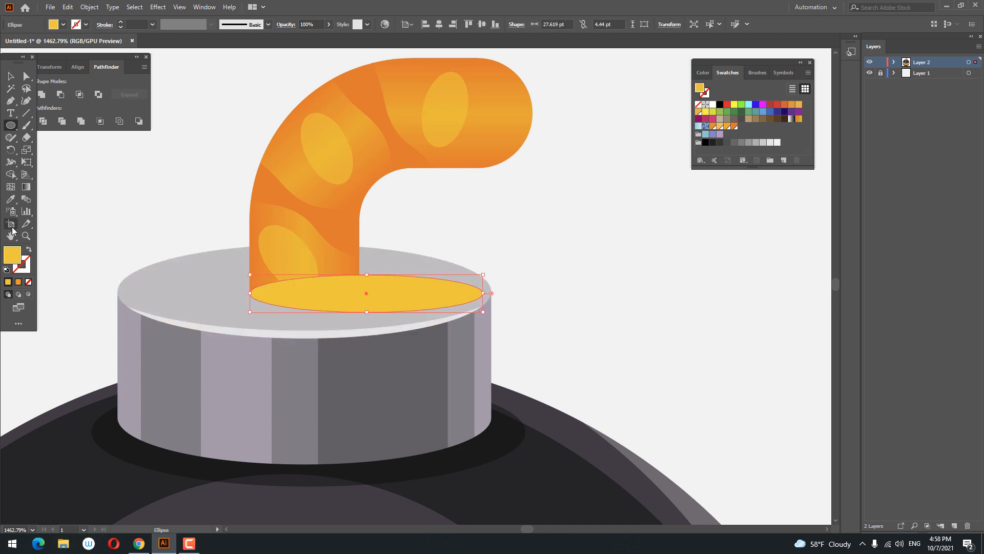
key("i")
left_click(508, 440)
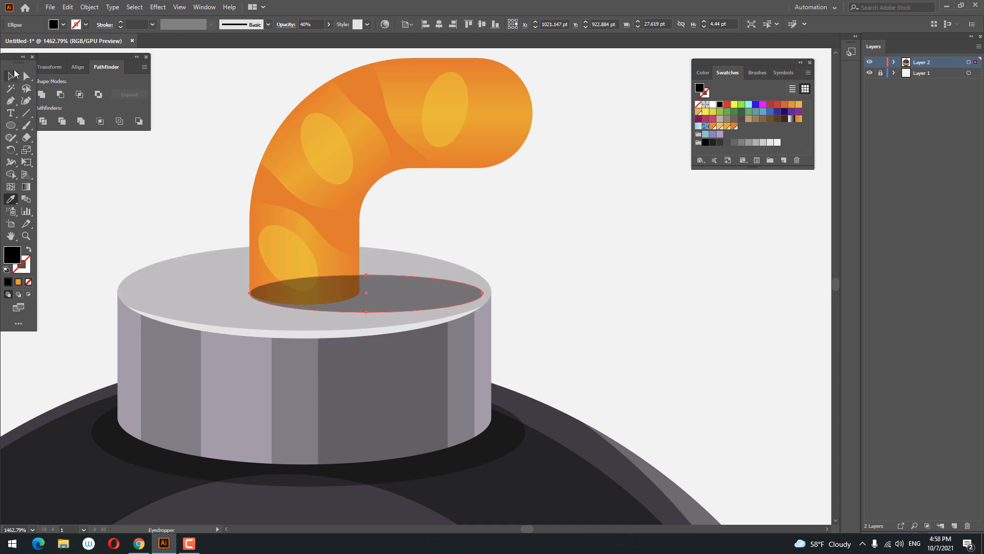
Step: Bring the fuse group to the front, above the new base shadow
left_click(14, 73)
right_click(467, 140)
mouse_move(558, 272)
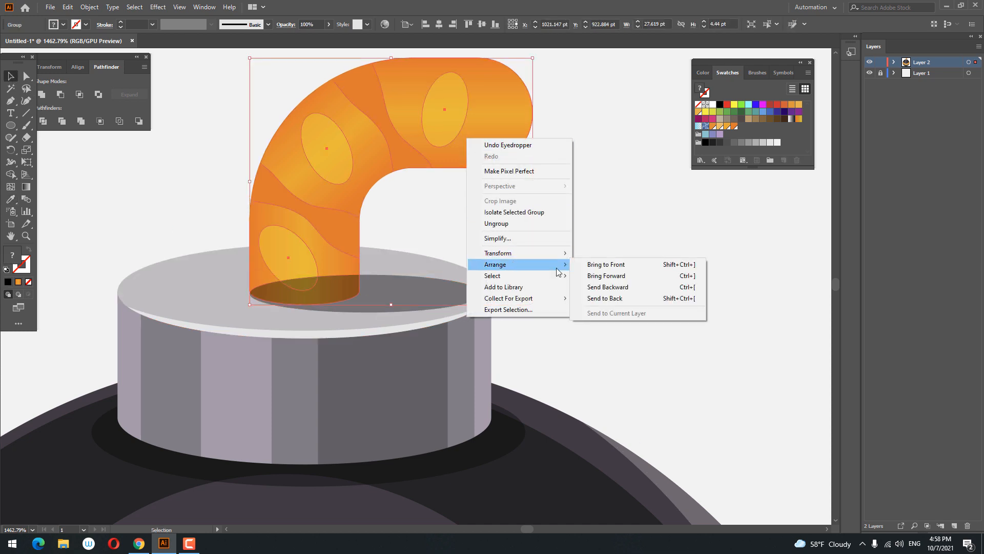
left_click(629, 264)
left_click(624, 272)
Step: Group all the bomb's parts and rotate the group slightly clockwise
key("z")
left_click_drag(506, 228, 273, 250)
left_click_drag(499, 297, 483, 259)
left_click_drag(485, 259, 513, 258)
left_click_drag(534, 293, 503, 266)
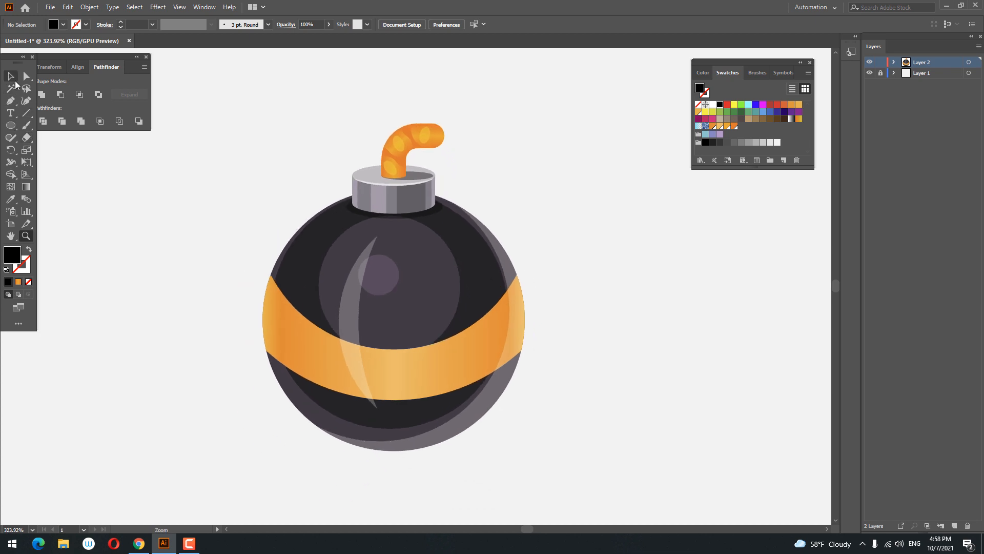
left_click(10, 76)
left_click_drag(584, 397, 233, 184)
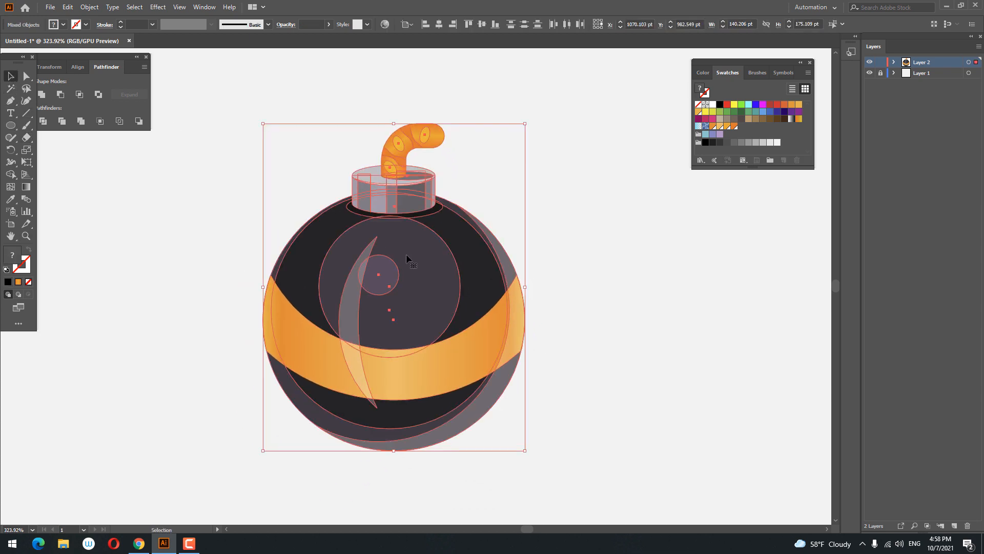
right_click(413, 285)
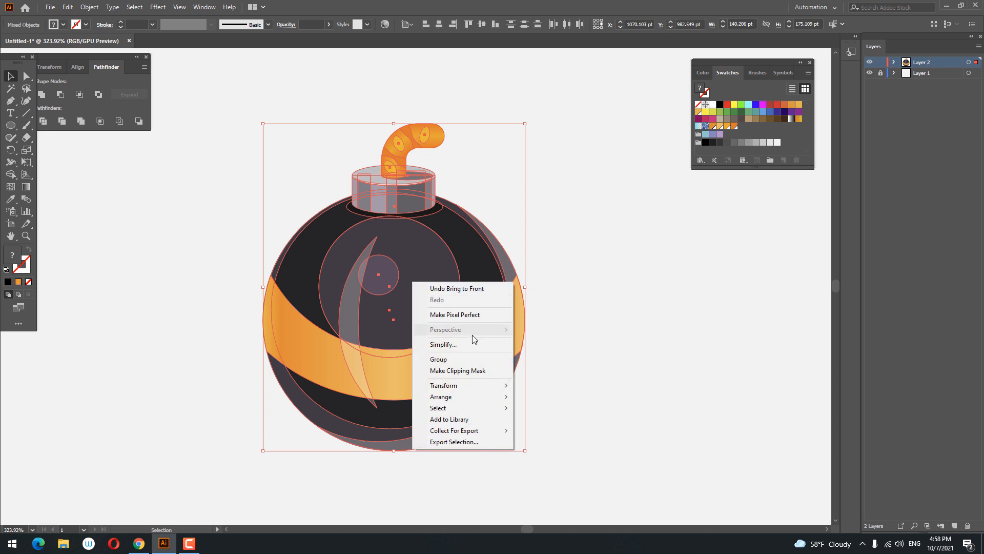
left_click(465, 361)
left_click_drag(529, 456, 464, 459)
left_click(569, 329)
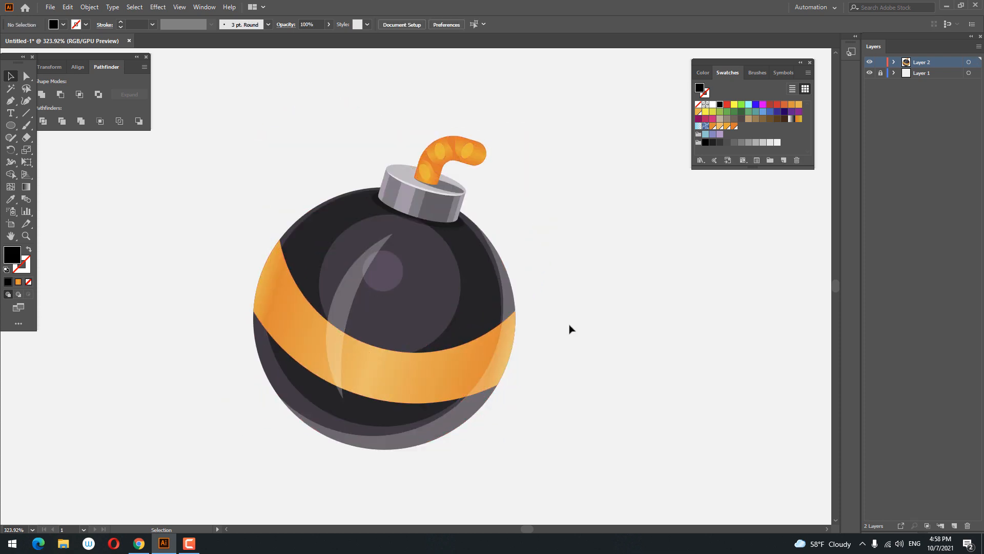
Step: Draw a wide flat ellipse about 163 by 20 pt beneath the bomb and copy the dark semi-transparent shadow style onto it
key("z")
left_click_drag(565, 321, 623, 353)
left_click_drag(624, 353, 528, 307)
left_click(11, 125)
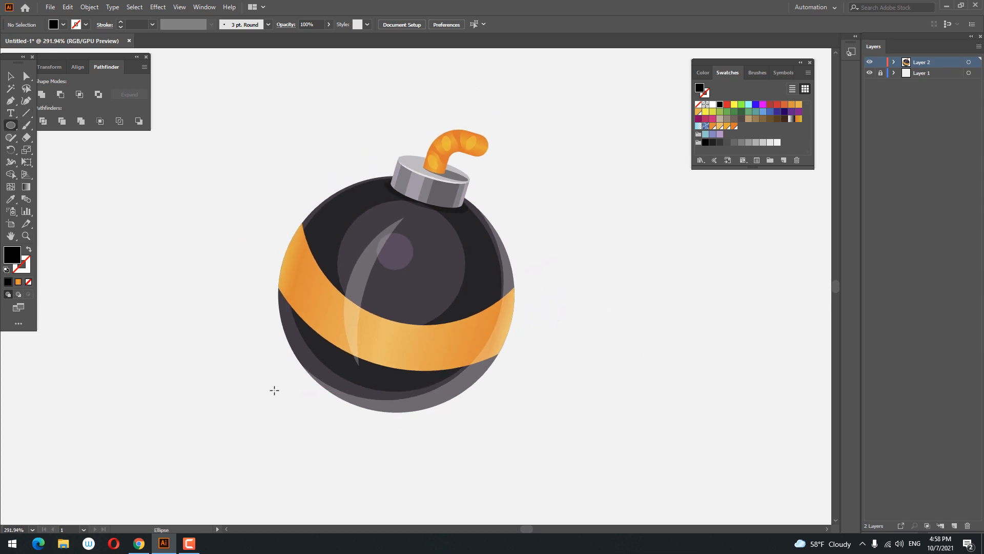
left_click_drag(275, 391, 548, 424)
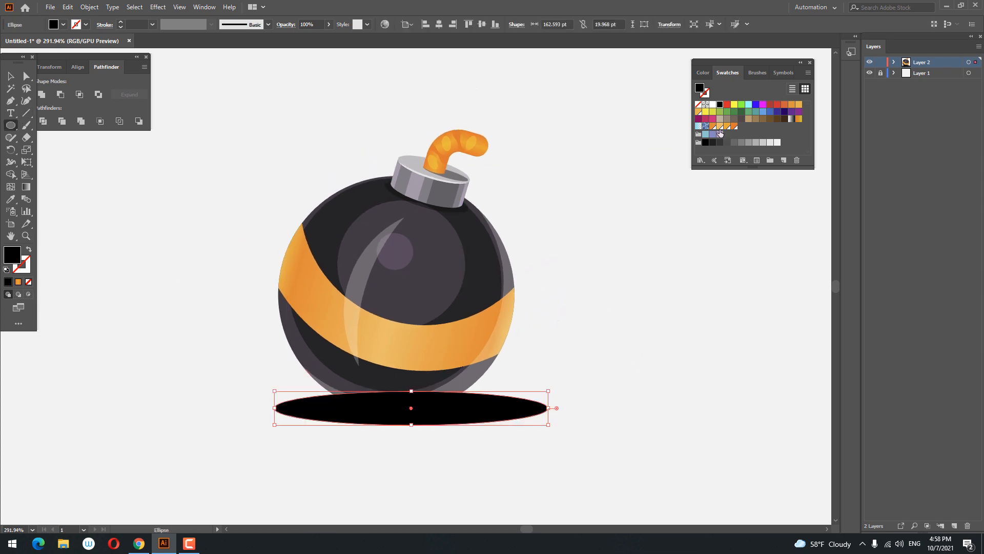
left_click(9, 204)
left_click(454, 208)
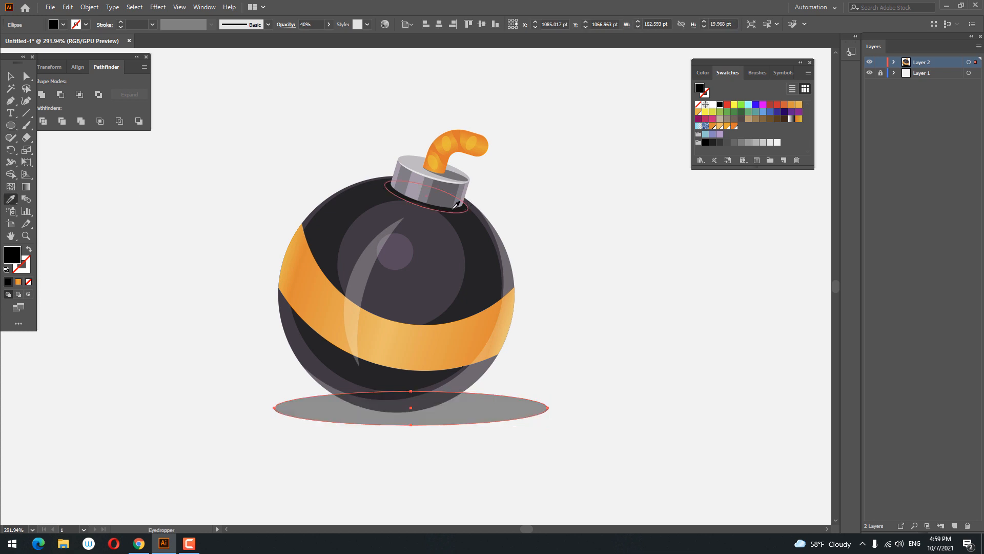
Step: Send the ground shadow ellipse to the back and nudge it slightly right under the bomb
left_click(9, 75)
right_click(511, 395)
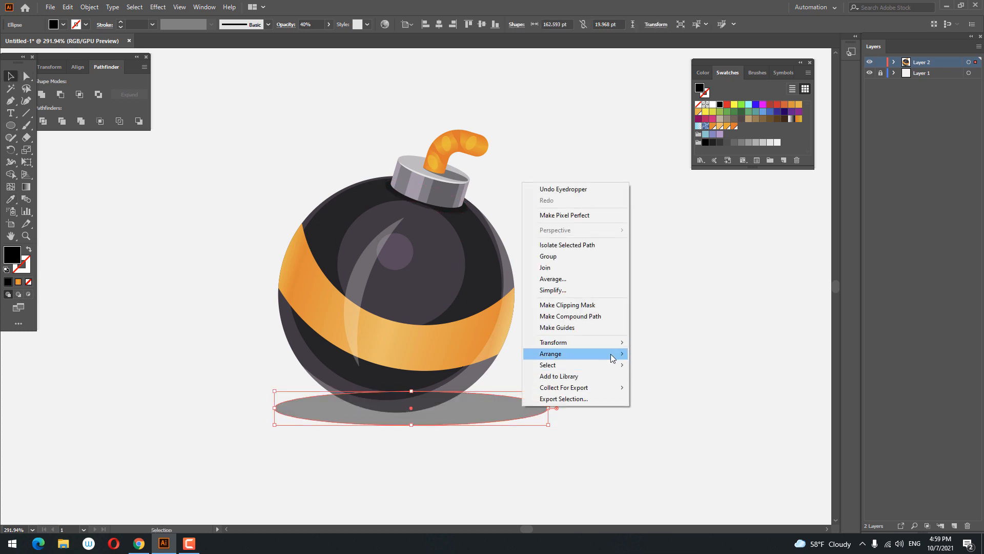
mouse_move(610, 353)
left_click(664, 388)
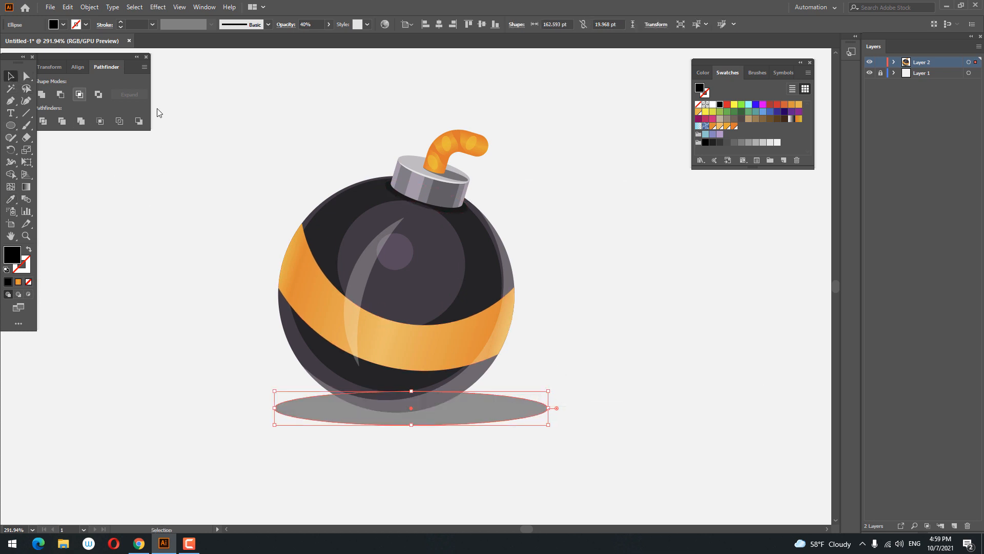
left_click_drag(504, 408, 523, 399)
Step: Select the bomb and its ground shadow, group them, and align the group on the artboard
left_click(610, 389)
left_click(478, 257)
left_click(524, 385)
left_click_drag(610, 435, 197, 132)
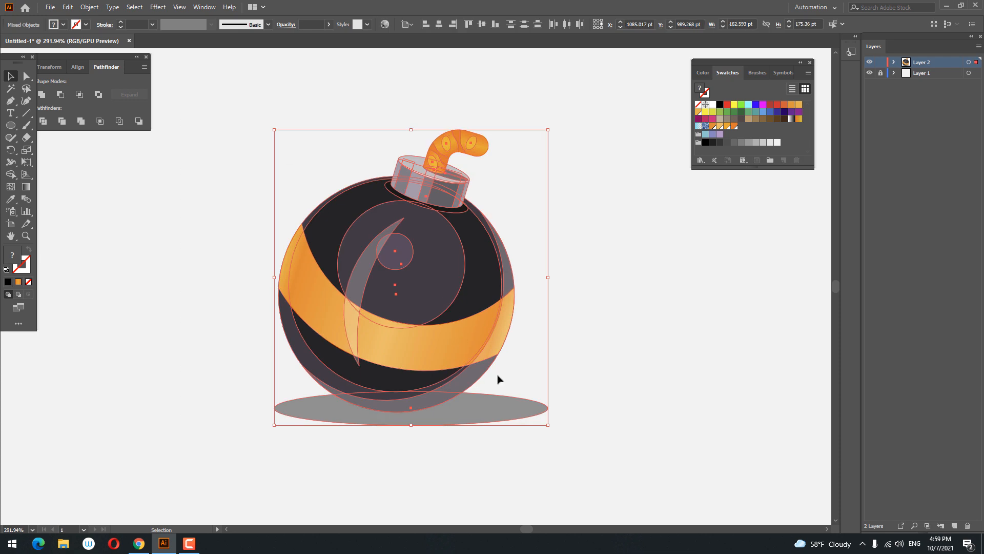
right_click(498, 379)
left_click(523, 287)
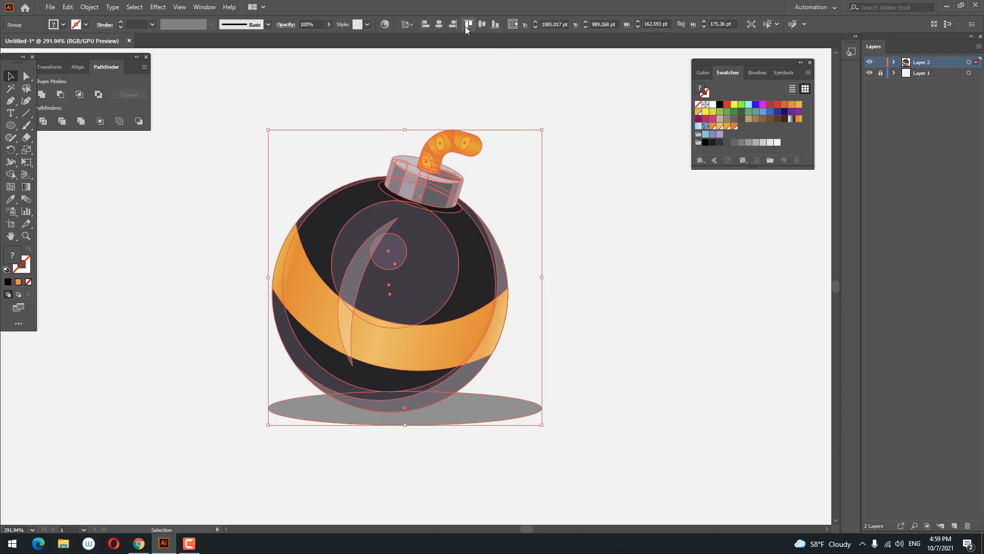
left_click(480, 26)
left_click(617, 324)
left_click_drag(616, 324, 646, 325)
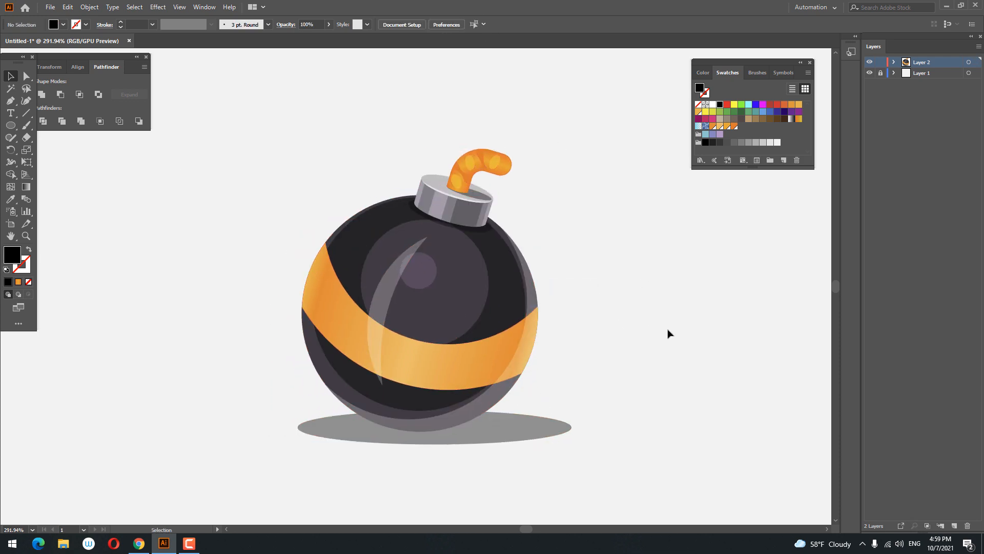